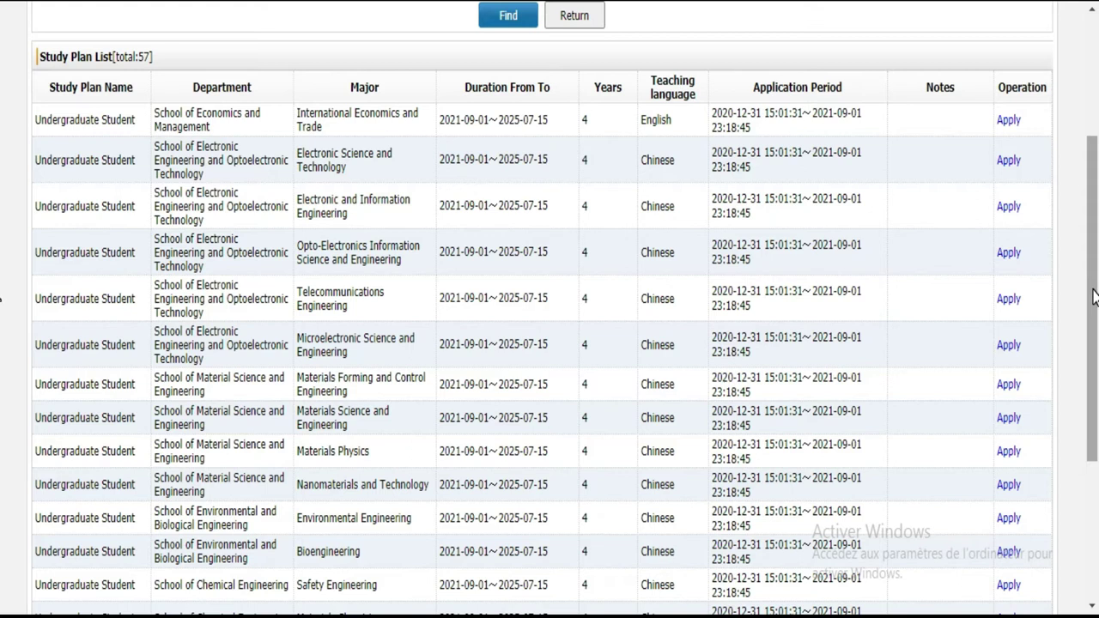
Step: Browse the Study Plan List, paging forward to pages 2 and 3 and back to page 2
{"action": "scroll", "coordinate": [2, 366], "scroll_direction": "down", "scroll_amount": 3}
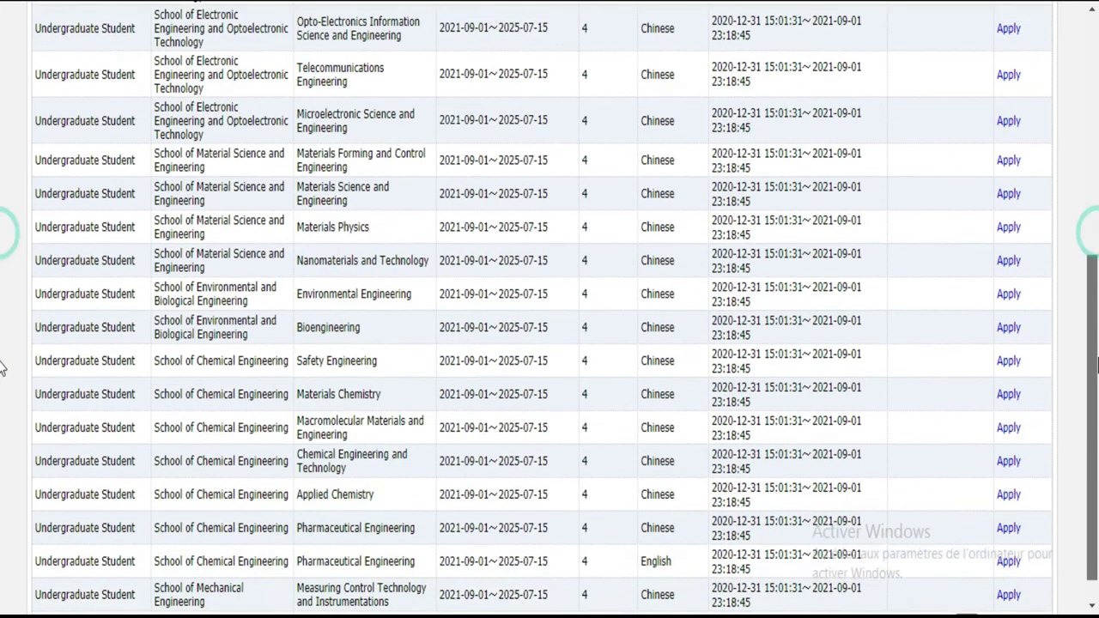
{"action": "scroll", "coordinate": [2, 366], "scroll_direction": "down", "scroll_amount": 1}
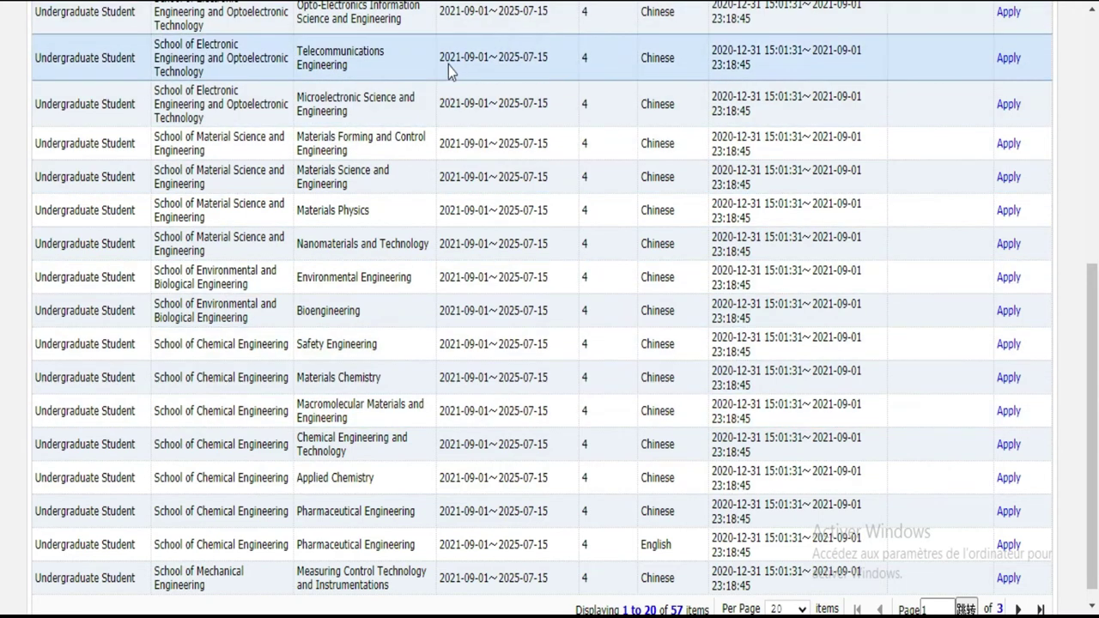
{"action": "scroll", "coordinate": [3, 365], "scroll_direction": "up", "scroll_amount": 1}
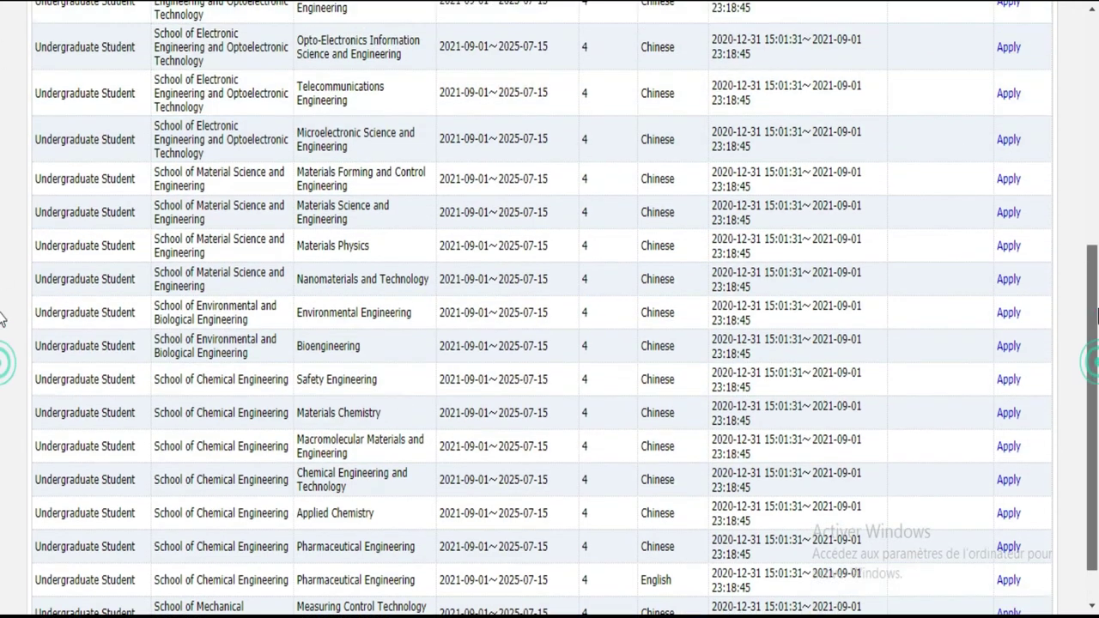
{"action": "scroll", "coordinate": [3, 317], "scroll_direction": "up", "scroll_amount": 5}
{"action": "scroll", "coordinate": [3, 193], "scroll_direction": "down", "scroll_amount": 2}
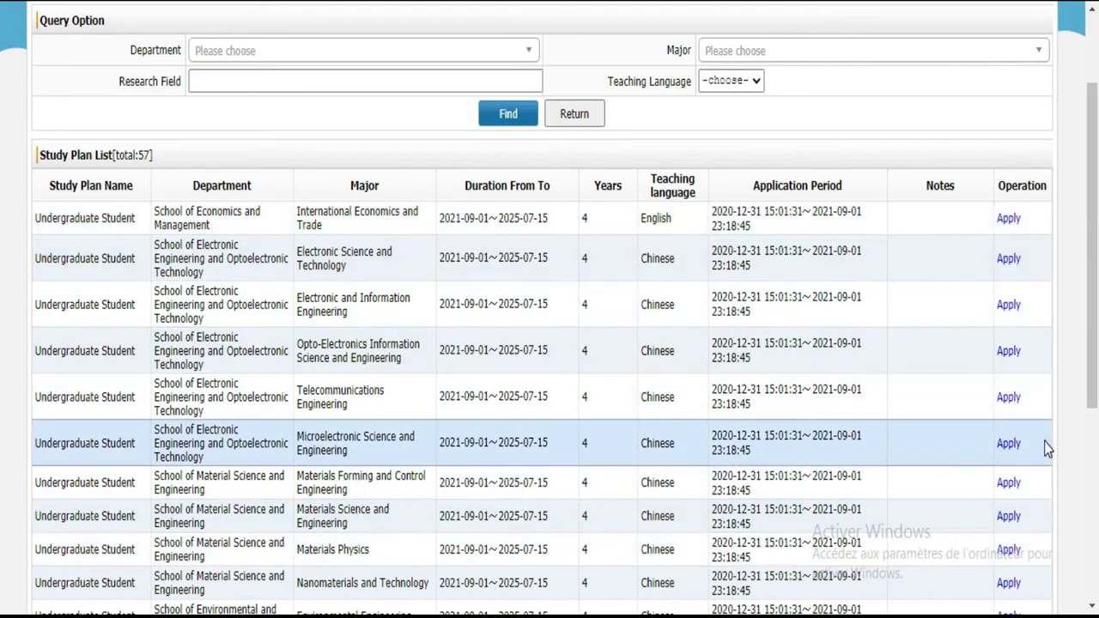
{"action": "left_click_drag", "start_coordinate": [1094, 262], "coordinate": [1094, 451]}
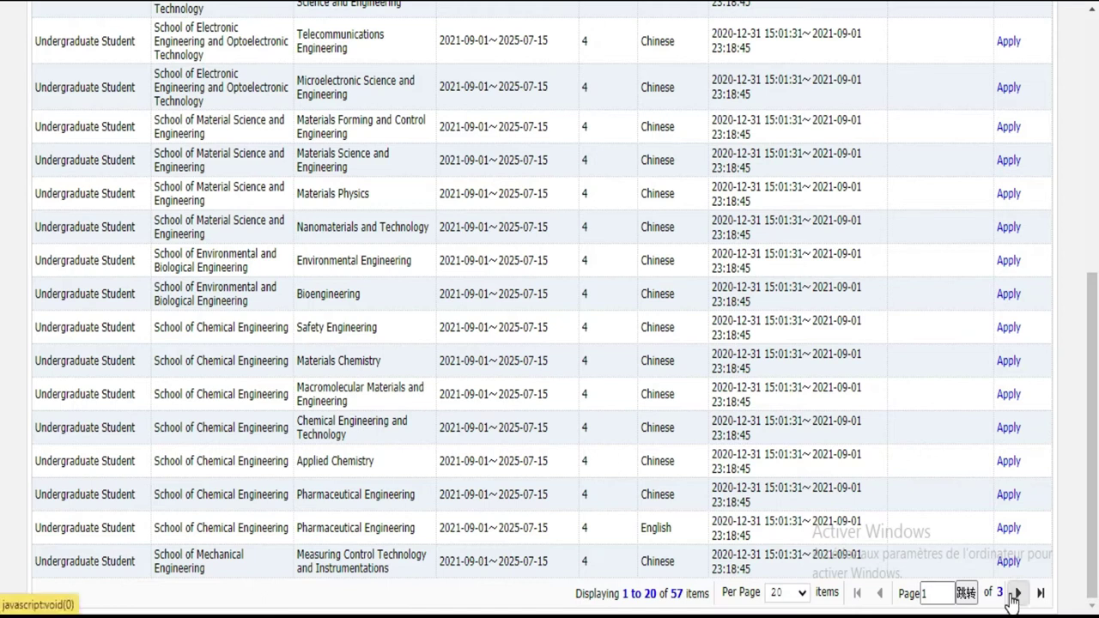
{"action": "left_click", "coordinate": [1014, 599]}
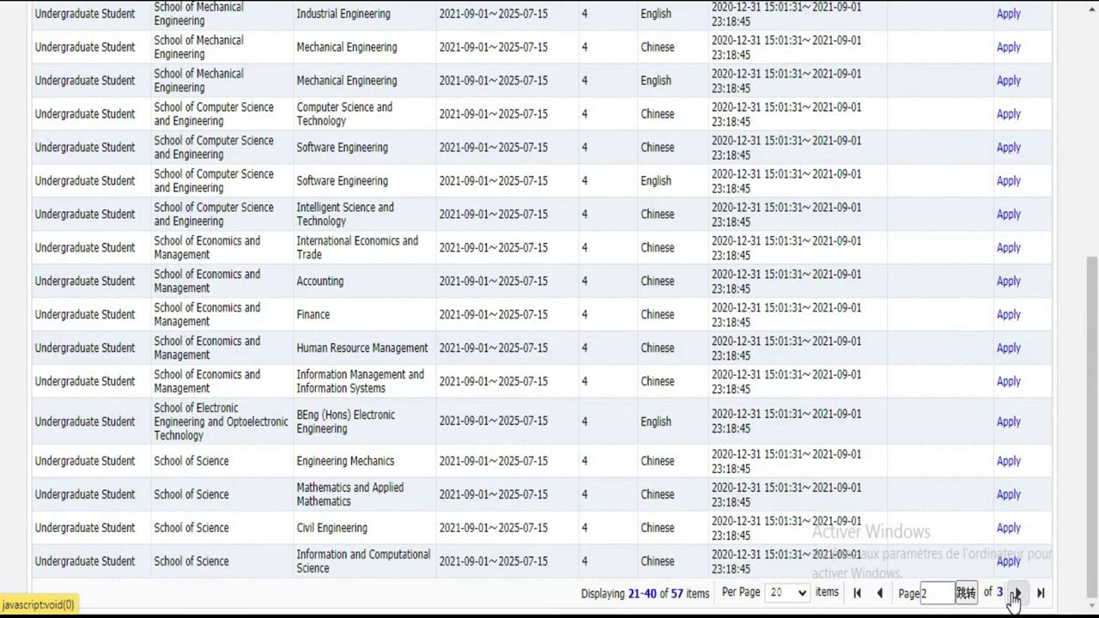
{"action": "left_click", "coordinate": [1014, 598]}
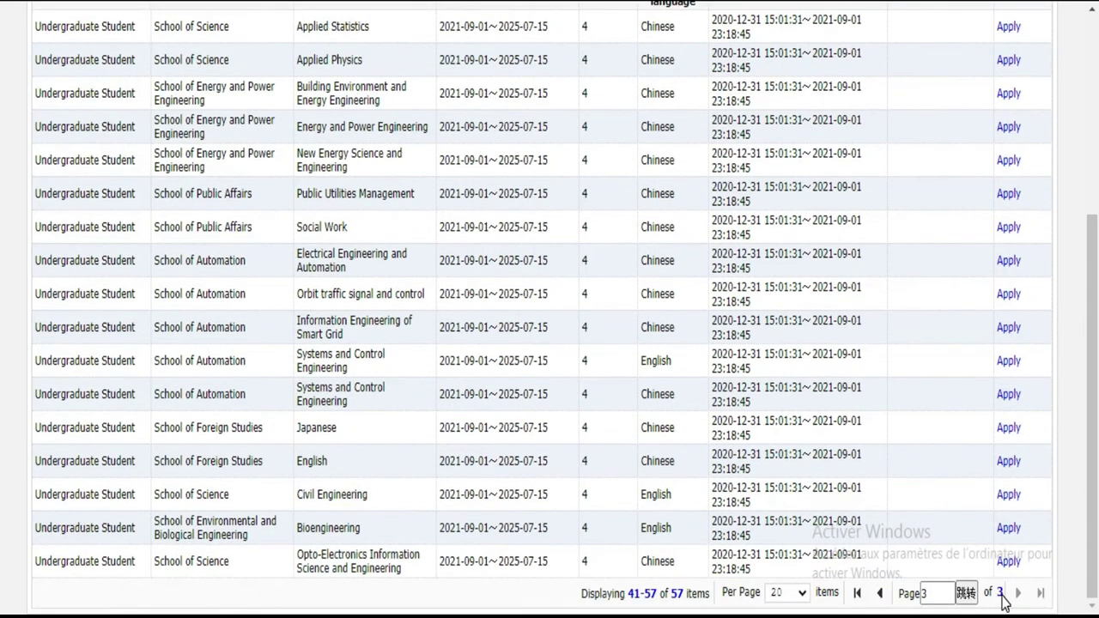
{"action": "double_click", "coordinate": [924, 593]}
{"action": "left_click", "coordinate": [880, 592]}
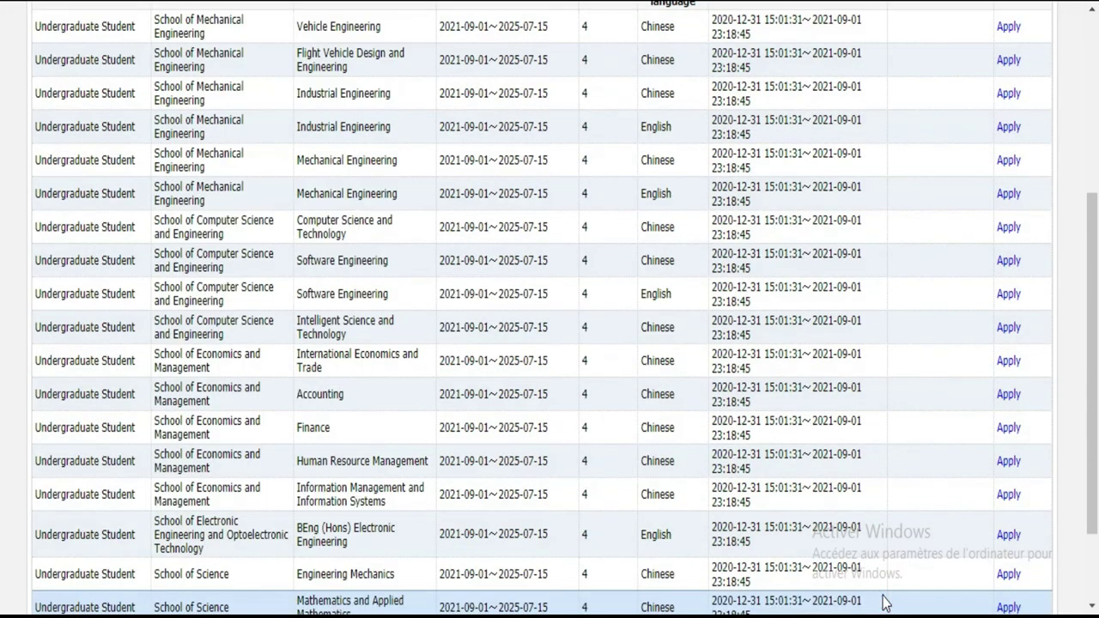
Step: Return to the first page of the study plan list and review it
{"action": "left_click", "coordinate": [3, 385]}
{"action": "scroll", "coordinate": [3, 388], "scroll_direction": "down", "scroll_amount": 2}
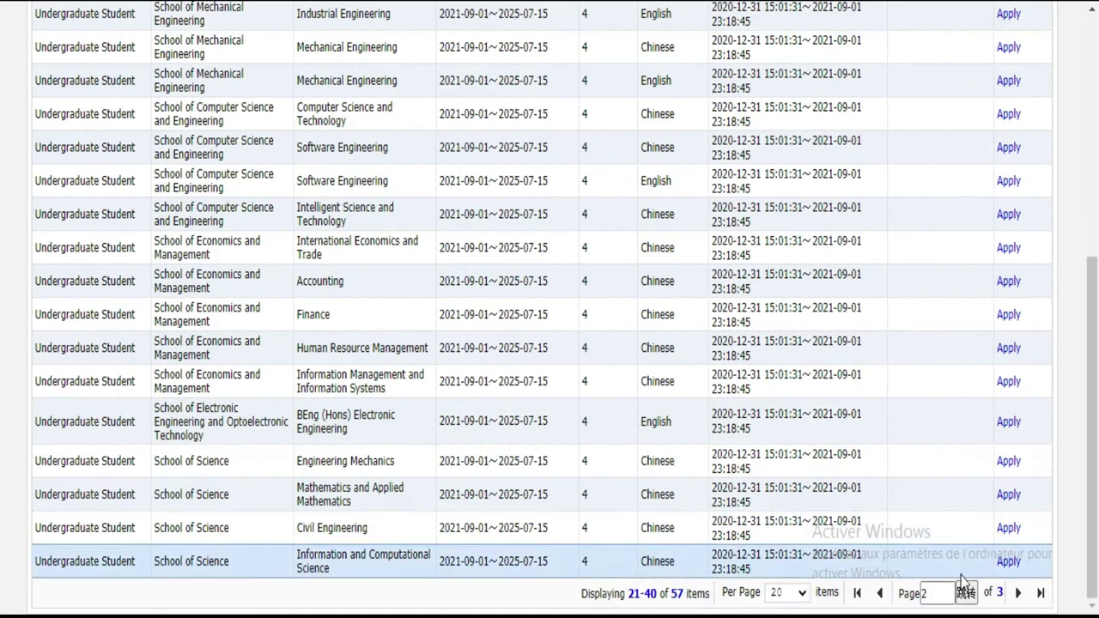
{"action": "left_click", "coordinate": [857, 593]}
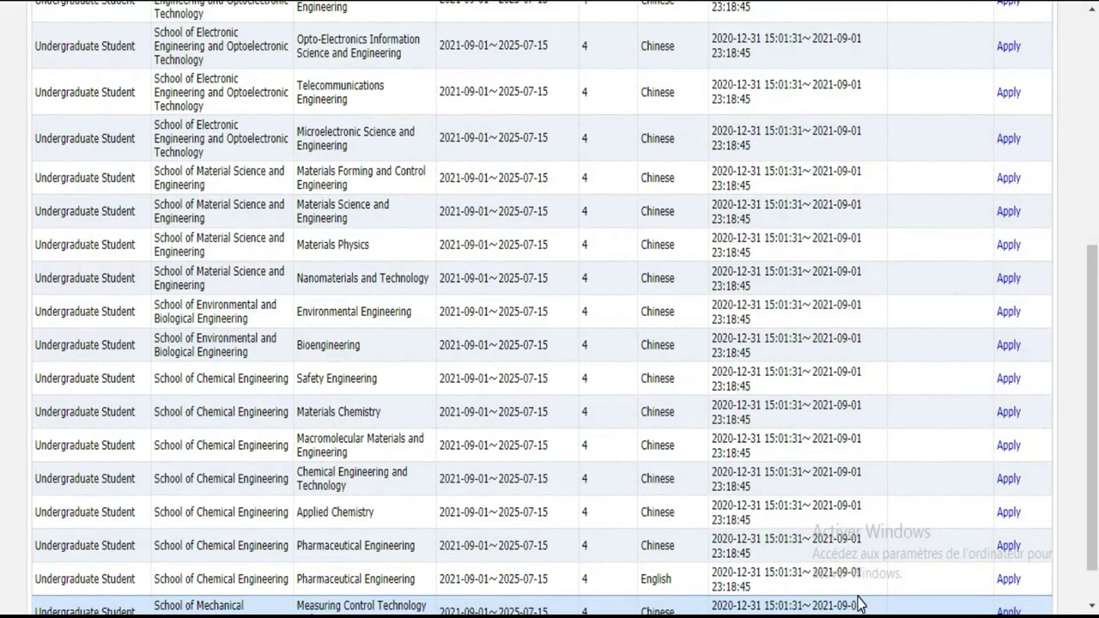
{"action": "left_click", "coordinate": [3, 464]}
{"action": "scroll", "coordinate": [2, 515], "scroll_direction": "down", "scroll_amount": 1}
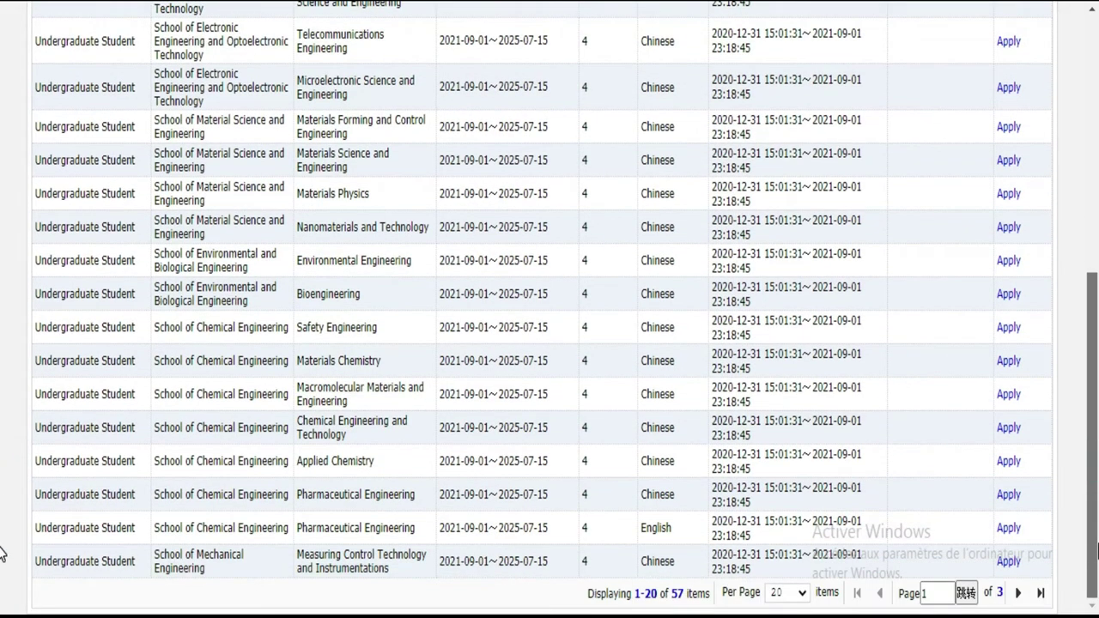
{"action": "left_click", "coordinate": [3, 542]}
{"action": "scroll", "coordinate": [3, 515], "scroll_direction": "up", "scroll_amount": 1}
{"action": "scroll", "coordinate": [2, 452], "scroll_direction": "up", "scroll_amount": 10}
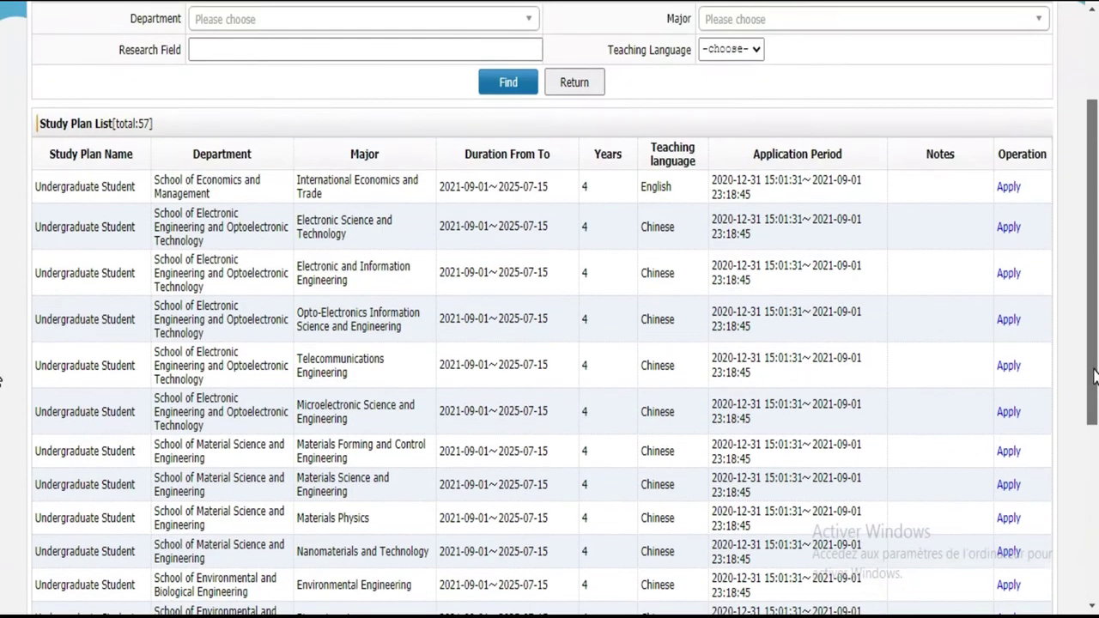
{"action": "scroll", "coordinate": [3, 454], "scroll_direction": "down", "scroll_amount": 10}
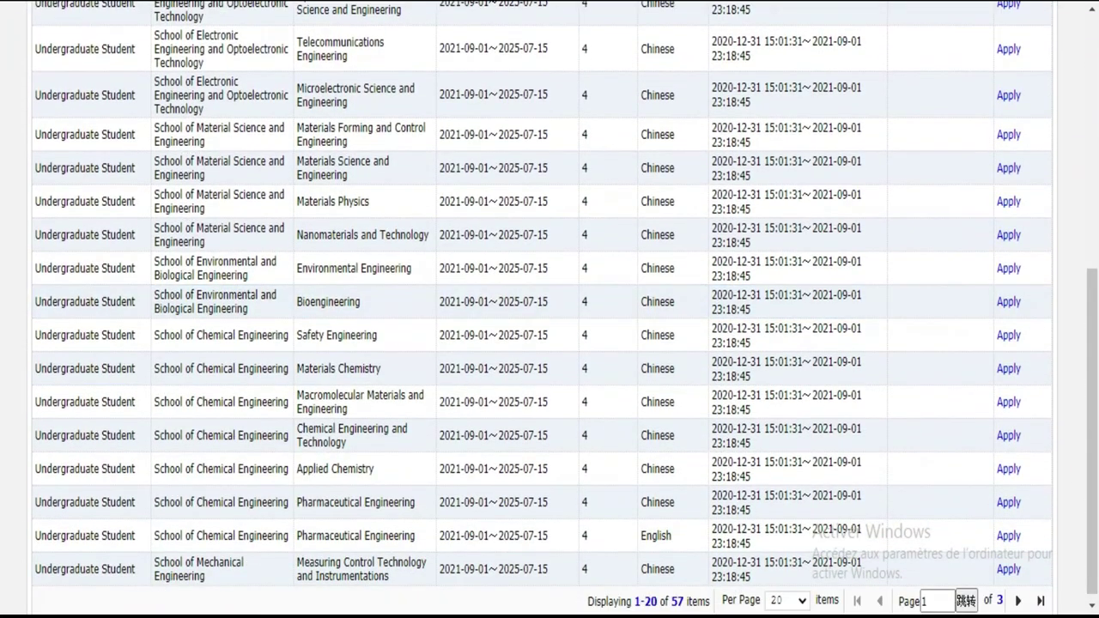
Step: Go to page 2 and apply for the Mathematics and Applied Mathematics plan
{"action": "left_click", "coordinate": [1024, 602]}
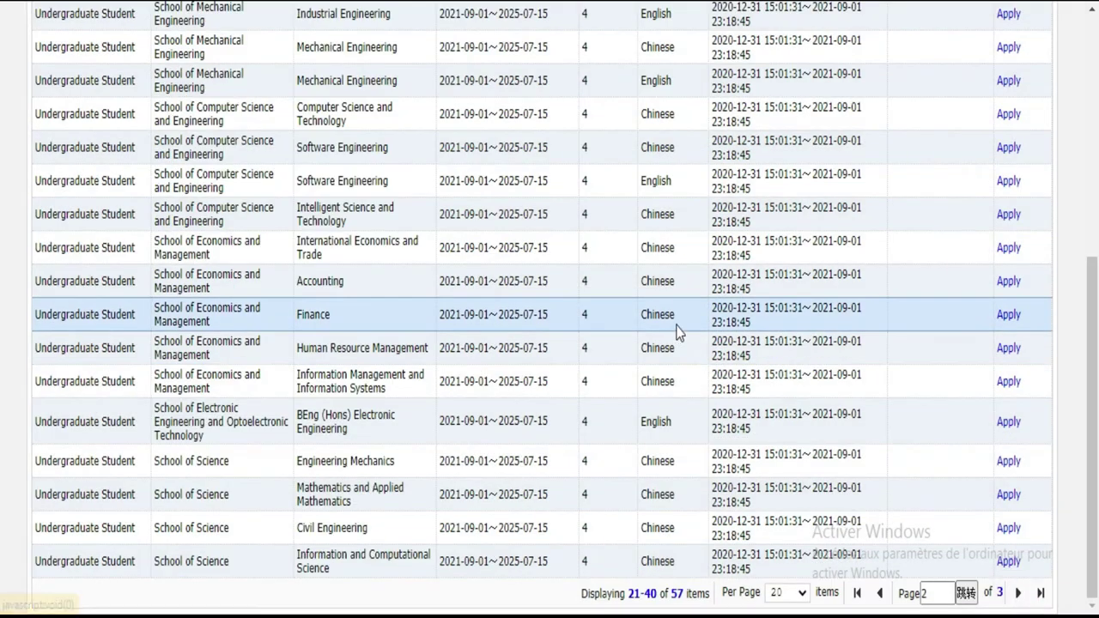
{"action": "scroll", "coordinate": [3, 344], "scroll_direction": "up", "scroll_amount": 3}
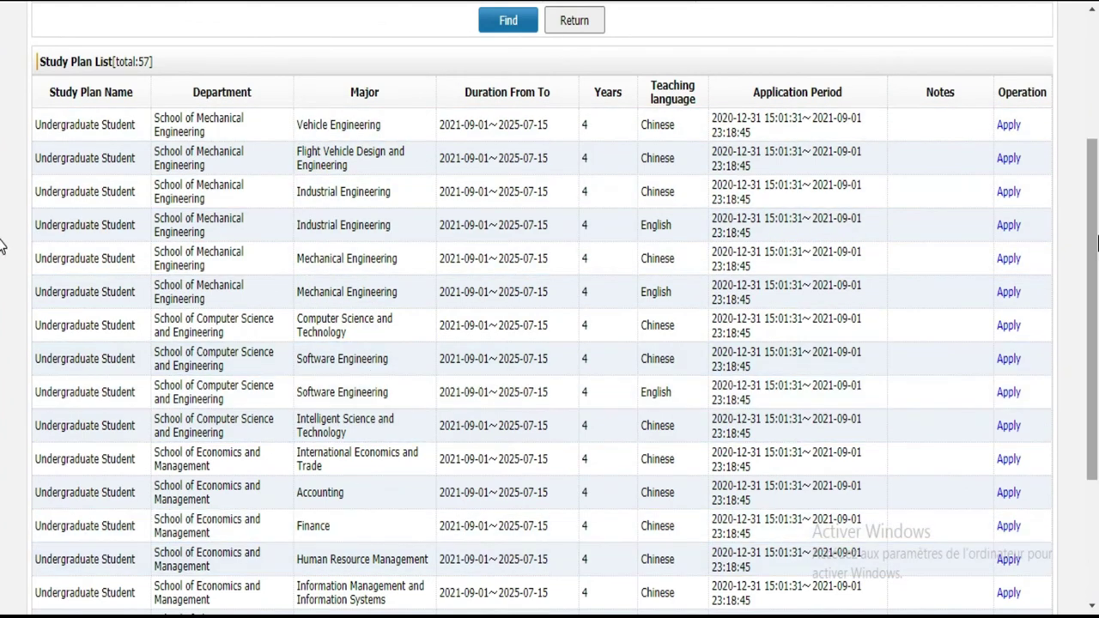
{"action": "scroll", "coordinate": [2, 375], "scroll_direction": "down", "scroll_amount": 3}
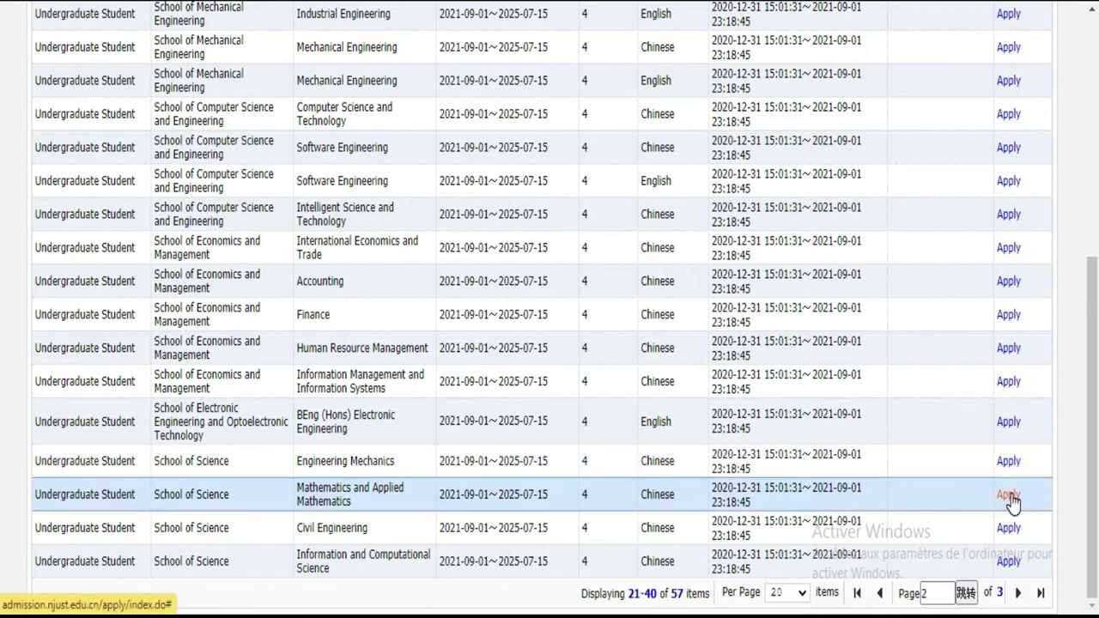
{"action": "left_click", "coordinate": [1009, 495]}
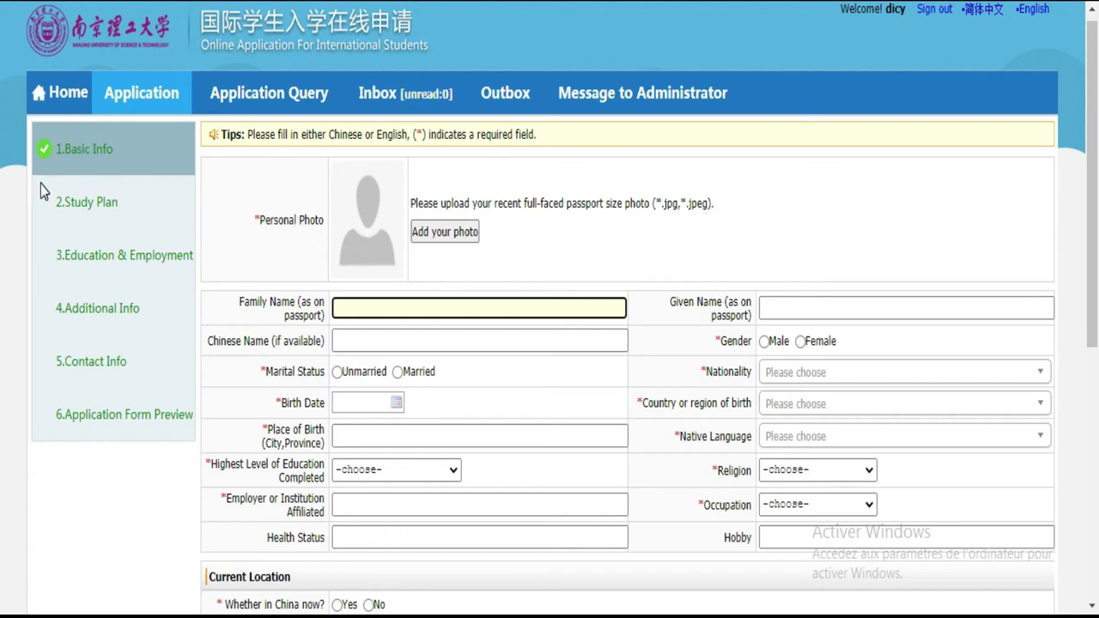
Step: Clear the stray text selection and choose 'Add your photo' on the Basic Info form
{"action": "left_click_drag", "start_coordinate": [41, 184], "coordinate": [118, 379]}
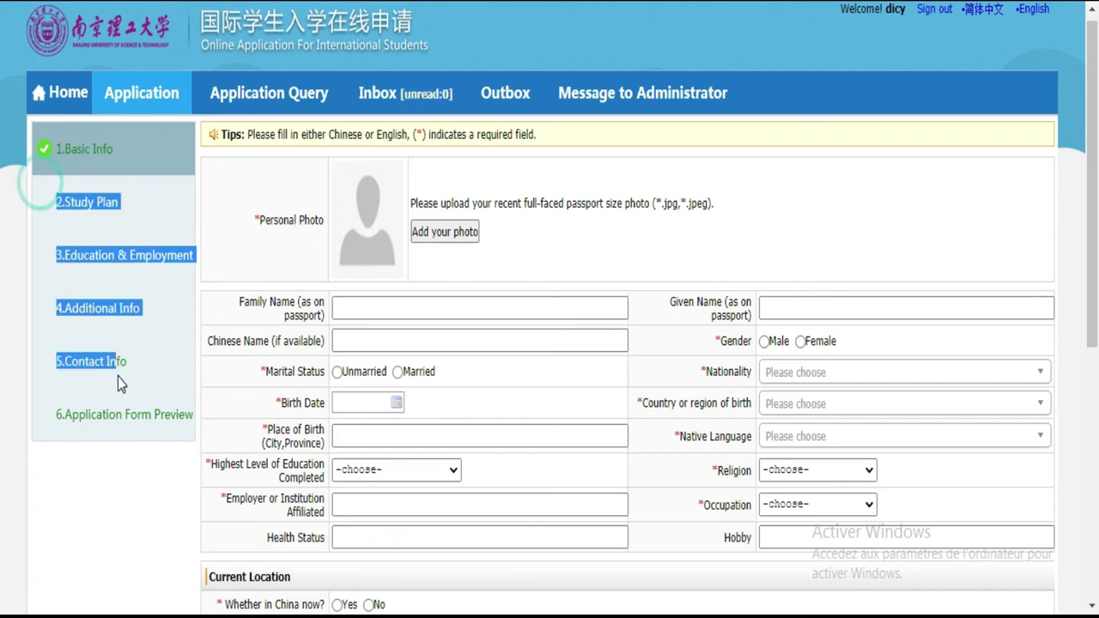
{"action": "left_click", "coordinate": [92, 480]}
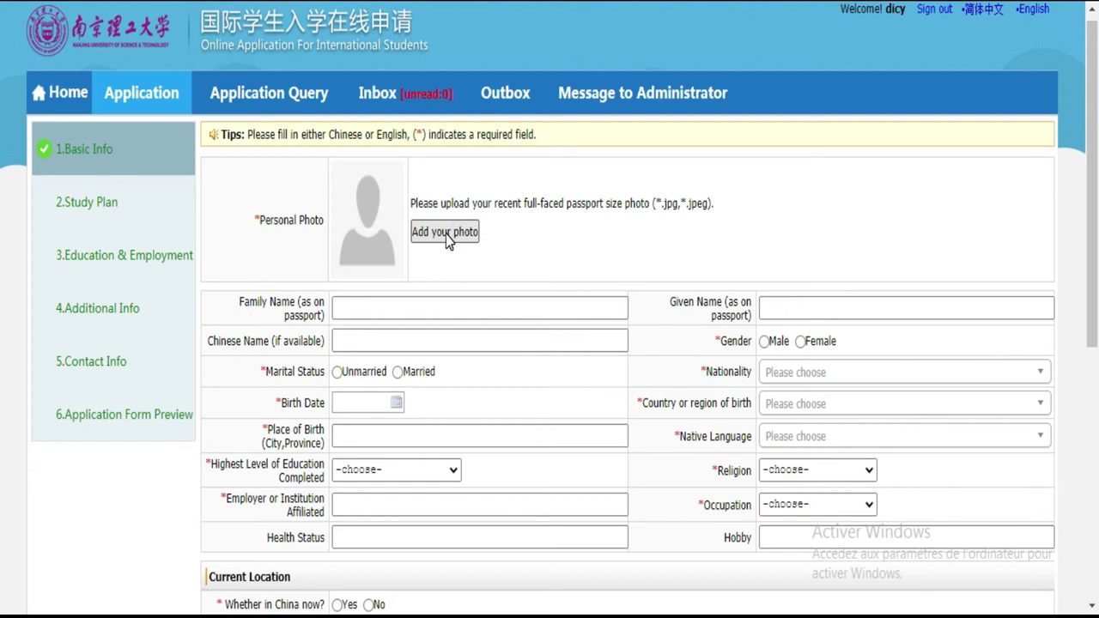
{"action": "left_click", "coordinate": [444, 232]}
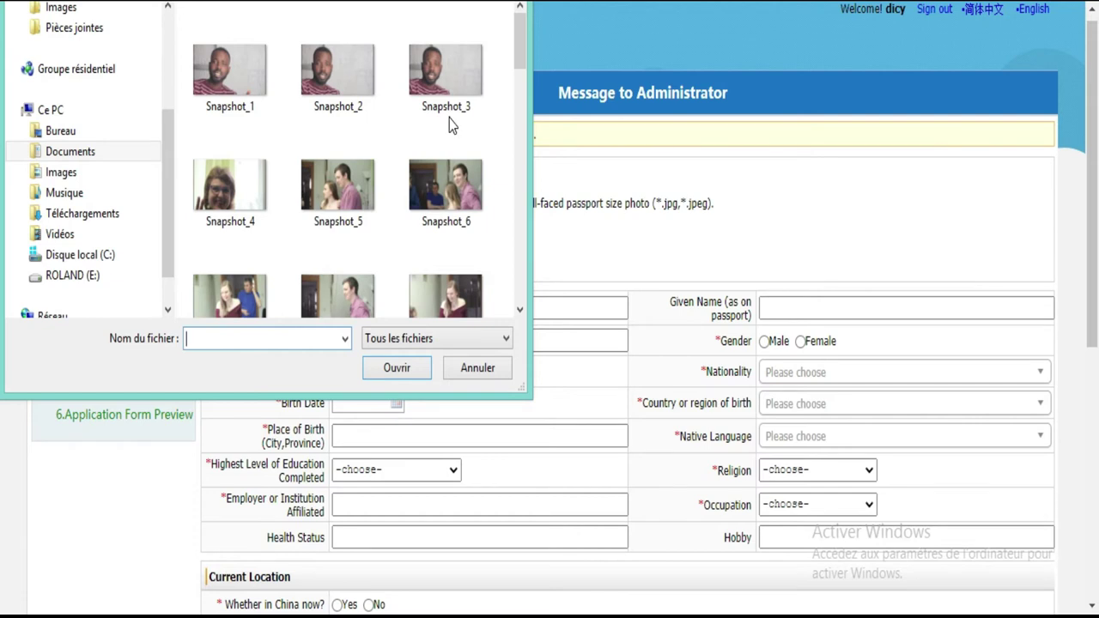
{"action": "double_click", "coordinate": [442, 64]}
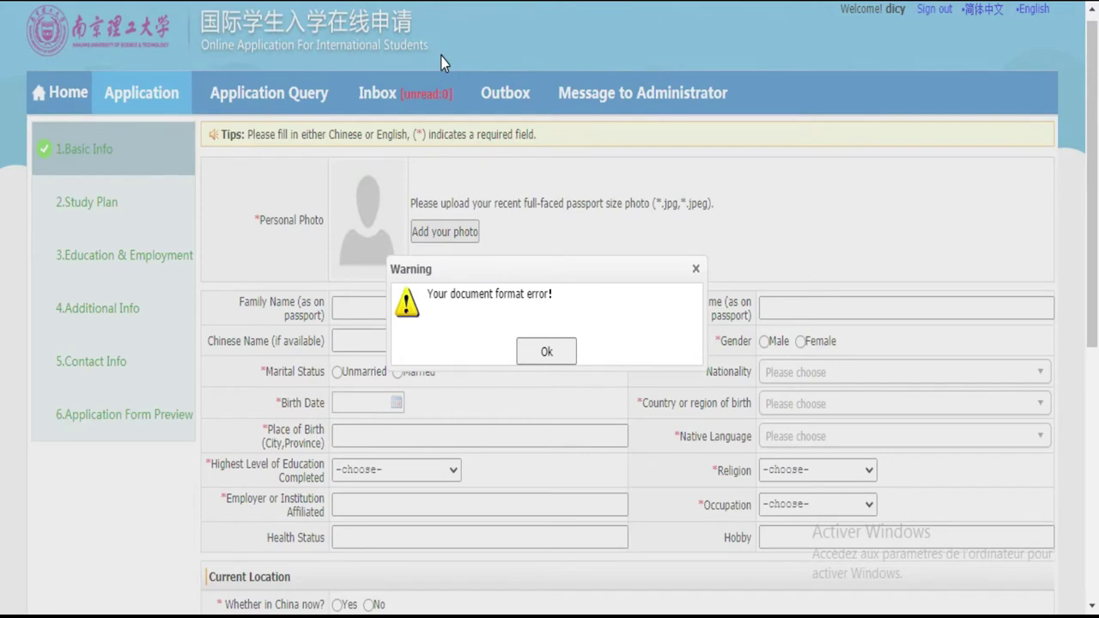
{"action": "left_click", "coordinate": [537, 350]}
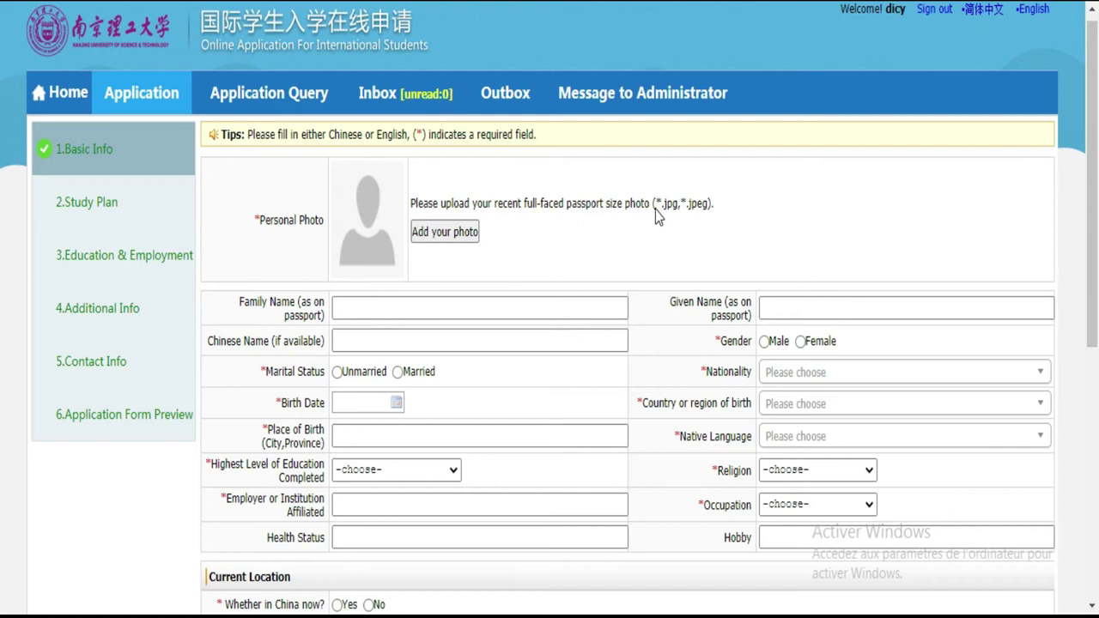
Step: Note the accepted jpg/jpeg formats and start picking a different photo
{"action": "left_click_drag", "start_coordinate": [666, 207], "coordinate": [707, 208]}
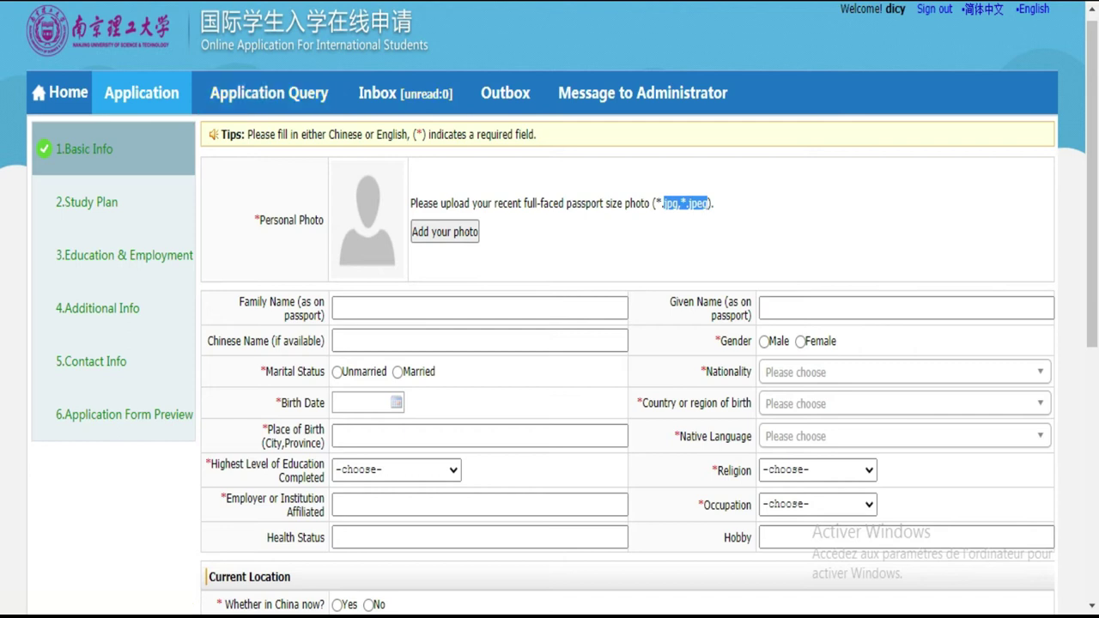
{"action": "left_click", "coordinate": [430, 233]}
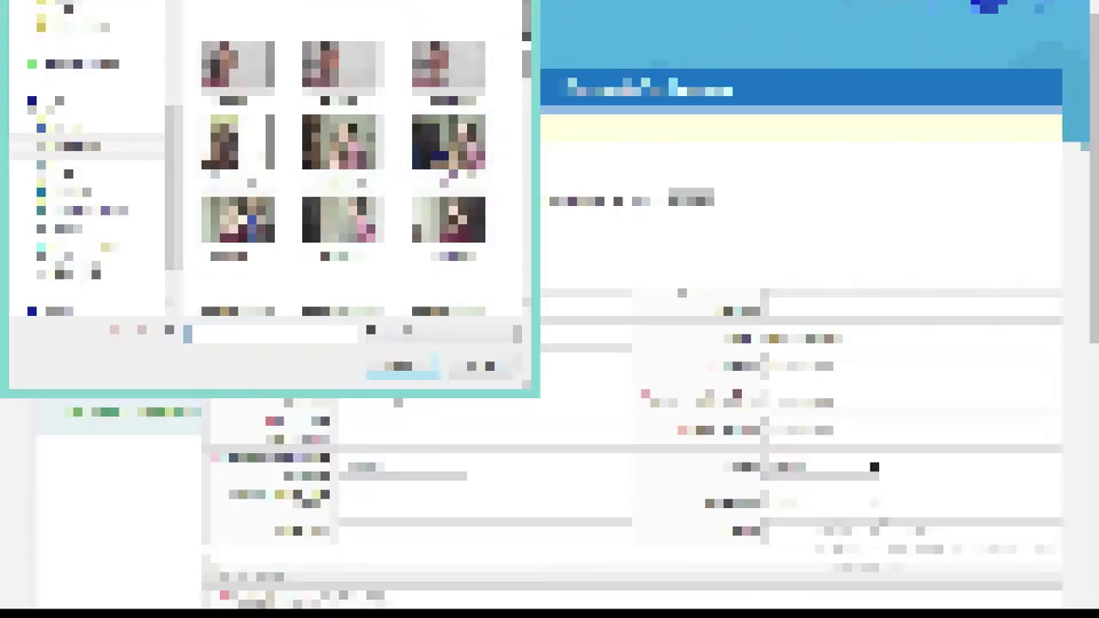
{"action": "scroll", "coordinate": [452, 189], "scroll_direction": "down", "scroll_amount": 10}
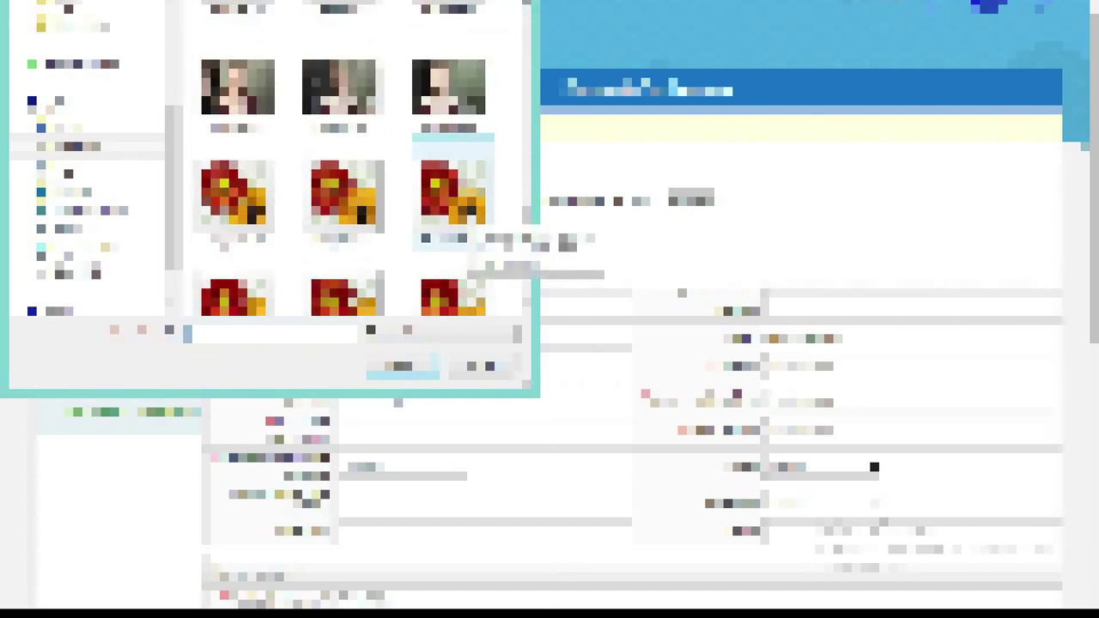
{"action": "left_click", "coordinate": [73, 170]}
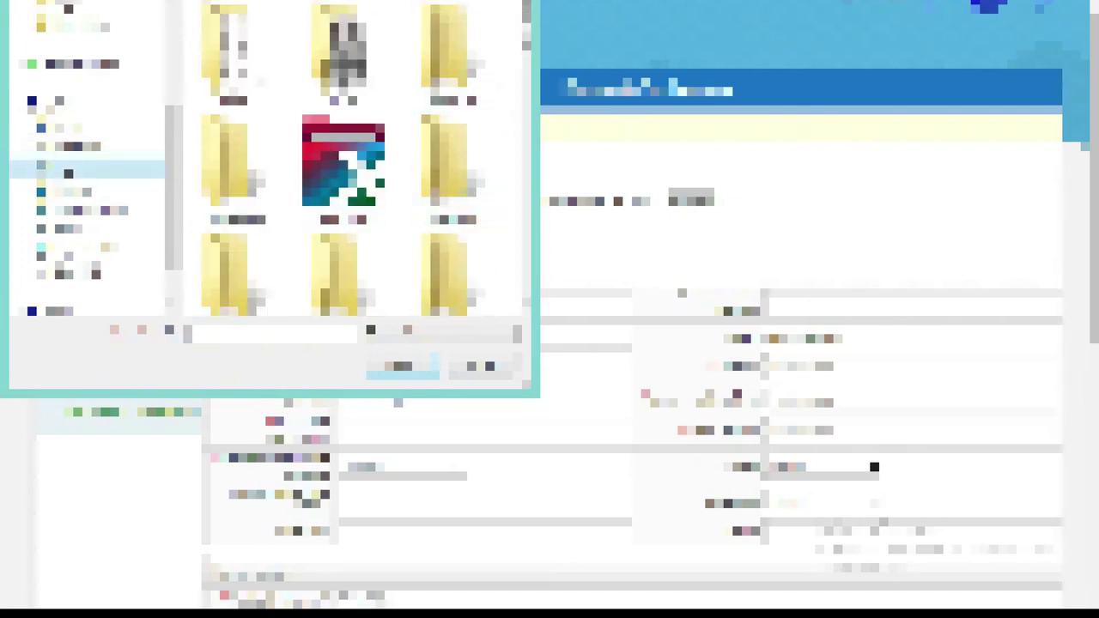
Step: Upload the IMG JPEG from the Joedan doc folder and dismiss the processing notice
{"action": "scroll", "coordinate": [360, 159], "scroll_direction": "down", "scroll_amount": 2}
{"action": "scroll", "coordinate": [361, 158], "scroll_direction": "down", "scroll_amount": 5}
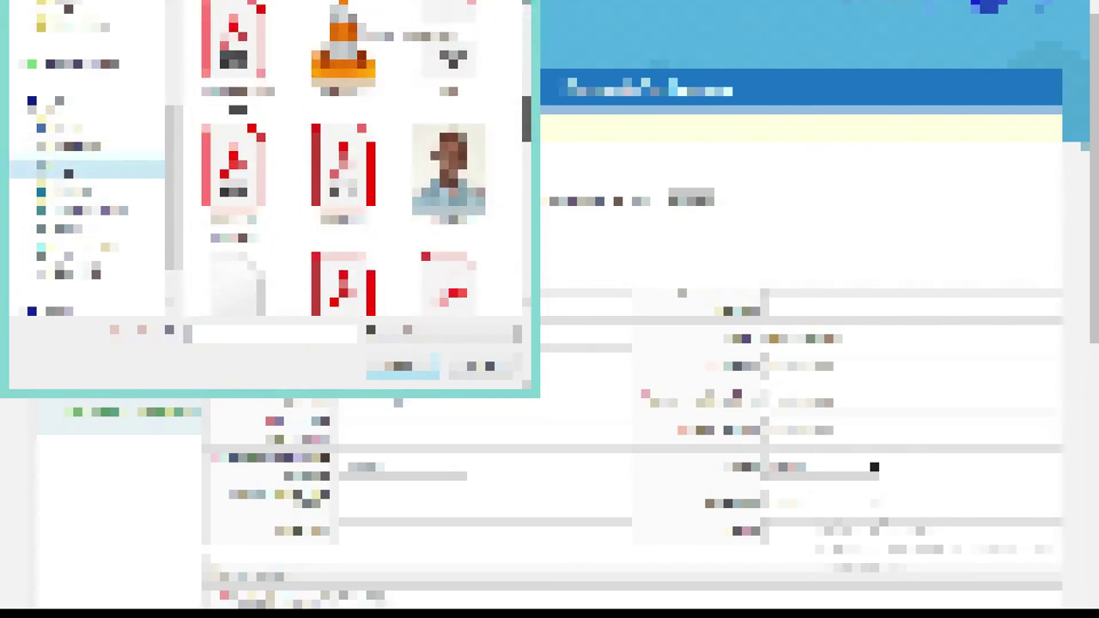
{"action": "scroll", "coordinate": [512, 223], "scroll_direction": "down", "scroll_amount": 5}
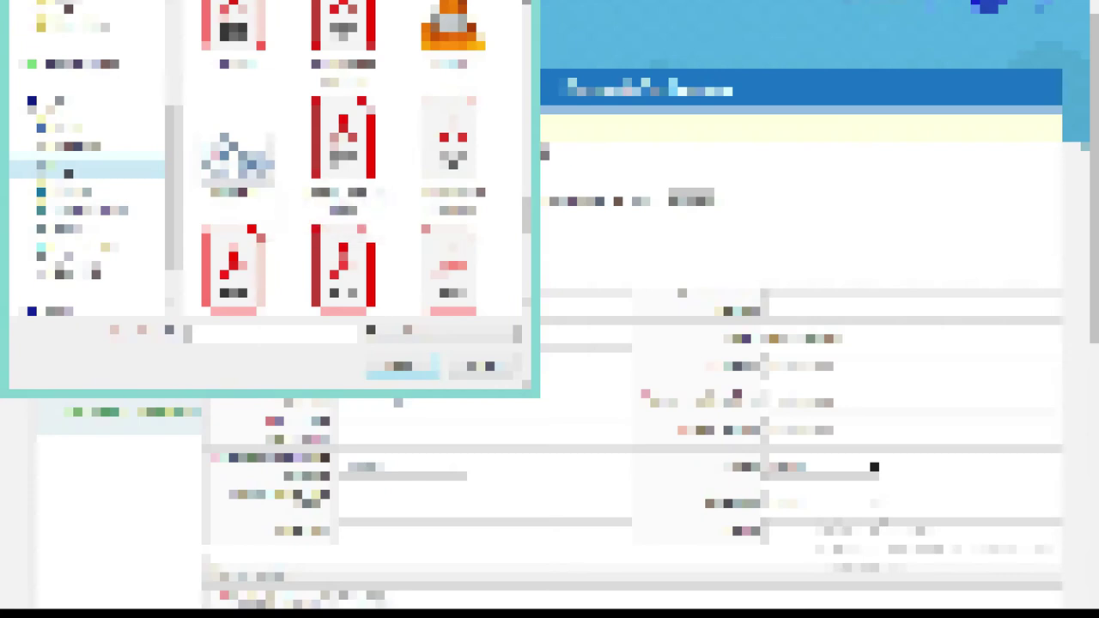
{"action": "scroll", "coordinate": [360, 172], "scroll_direction": "down", "scroll_amount": 6}
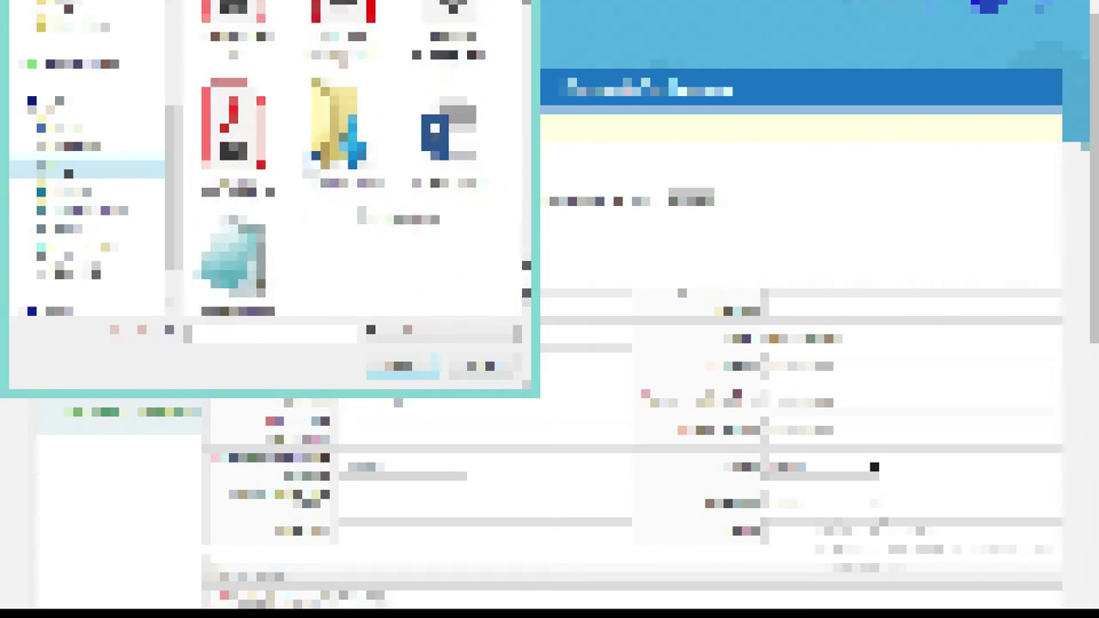
{"action": "scroll", "coordinate": [351, 163], "scroll_direction": "up", "scroll_amount": 5}
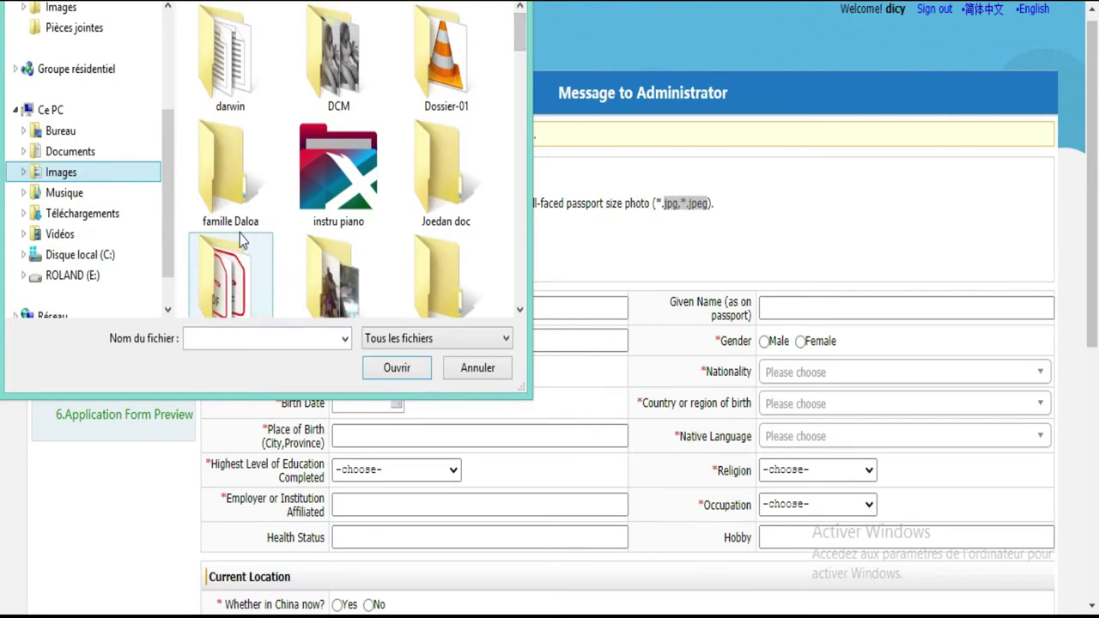
{"action": "double_click", "coordinate": [442, 209]}
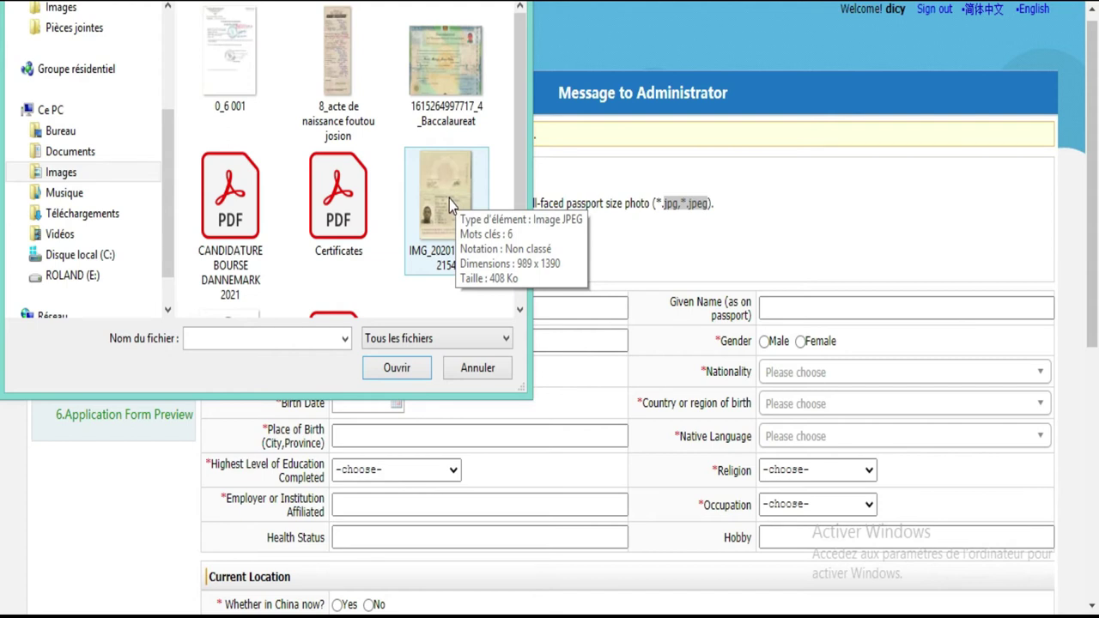
{"action": "double_click", "coordinate": [449, 199]}
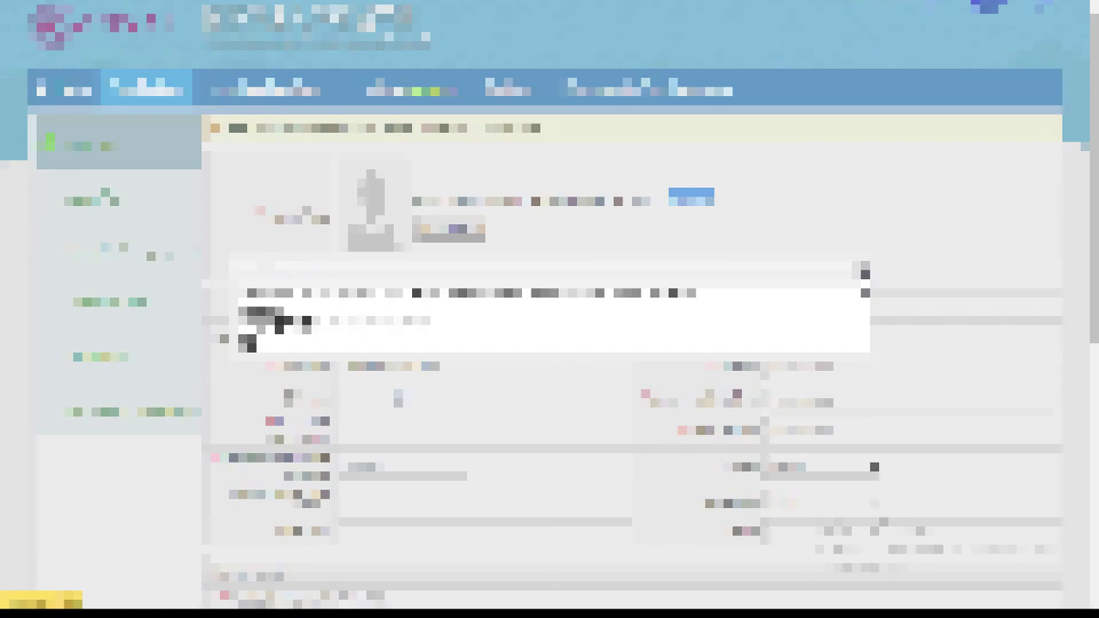
{"action": "left_click", "coordinate": [864, 273]}
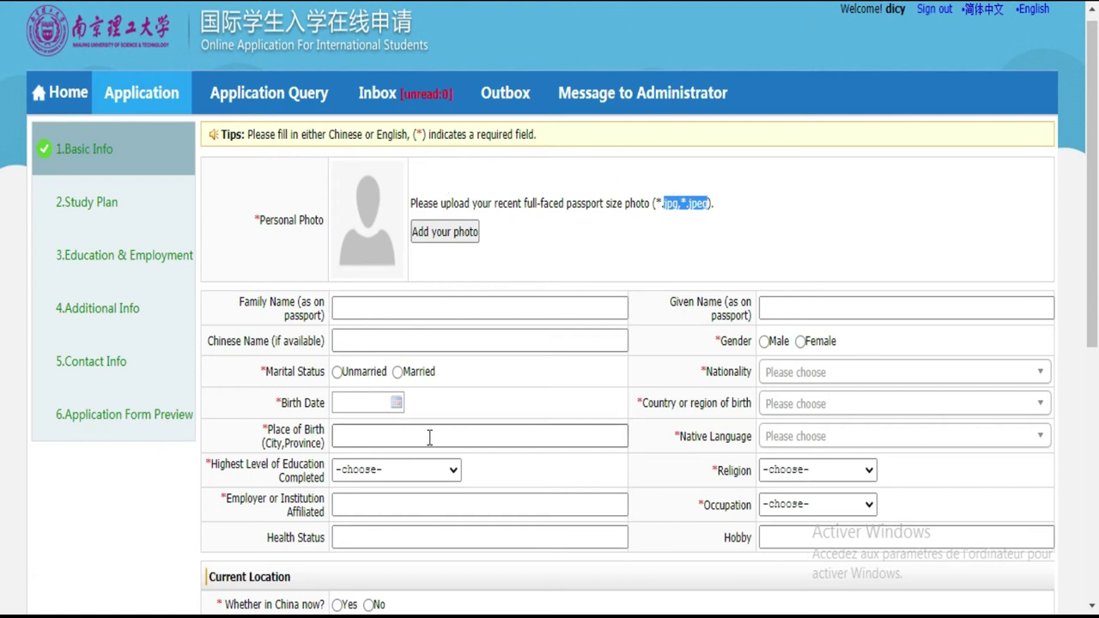
Step: Enter the applicant's family name and given name
{"action": "left_click", "coordinate": [403, 305]}
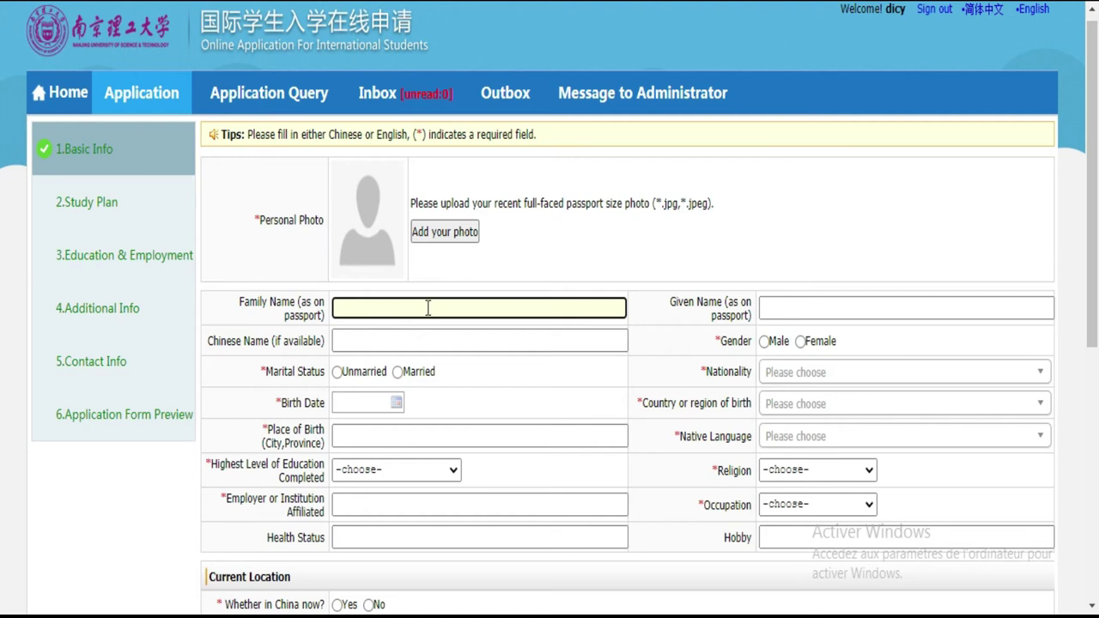
{"action": "left_click", "coordinate": [428, 308]}
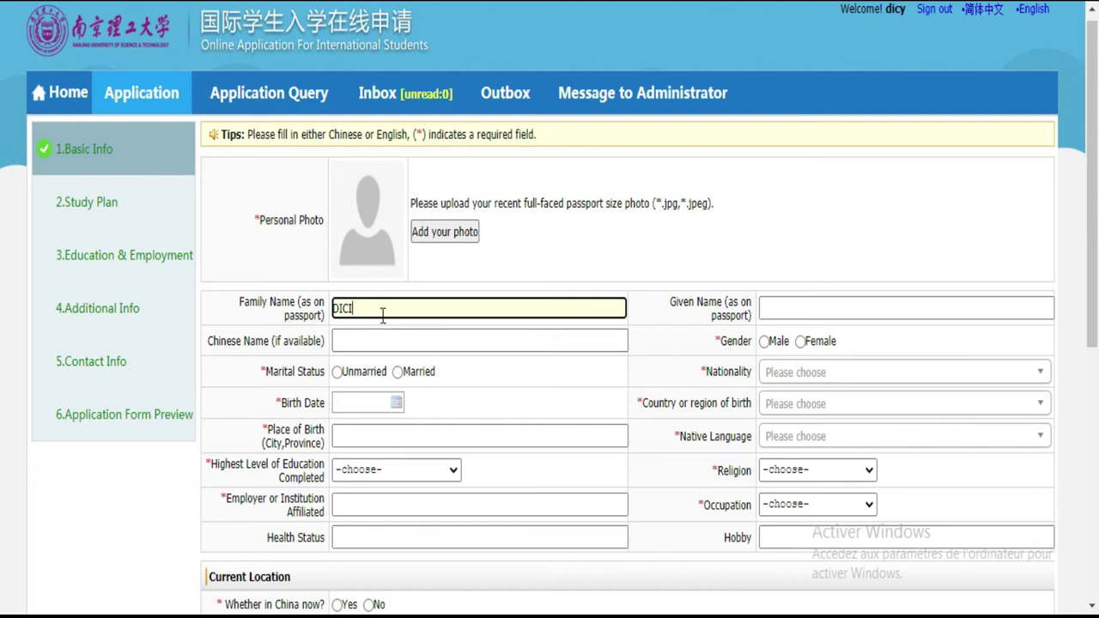
{"action": "left_click", "coordinate": [475, 341]}
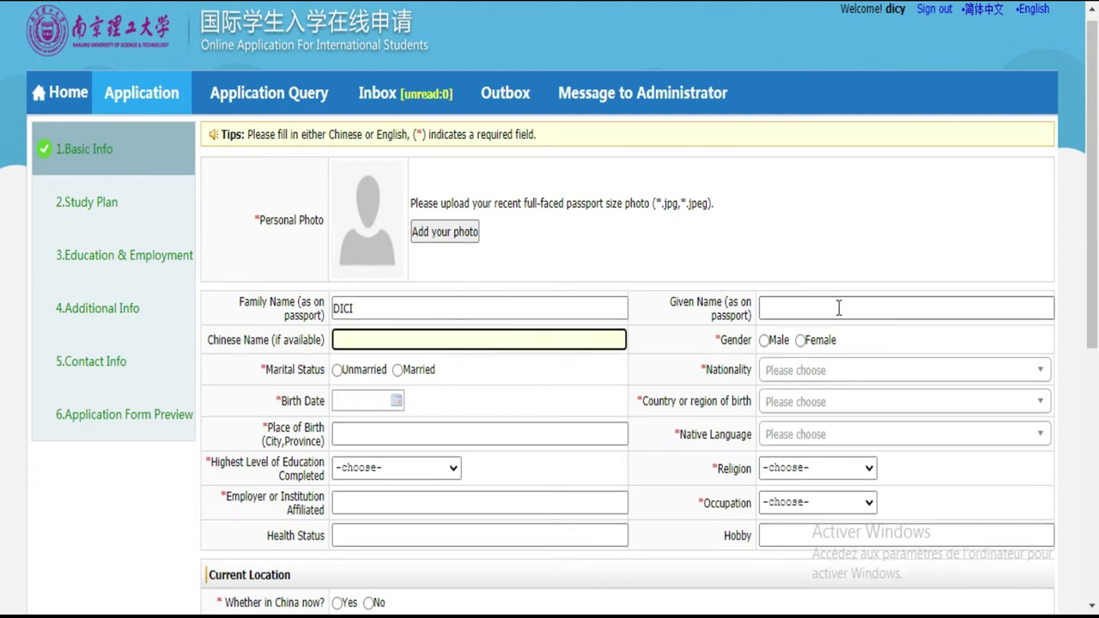
{"action": "left_click", "coordinate": [838, 307]}
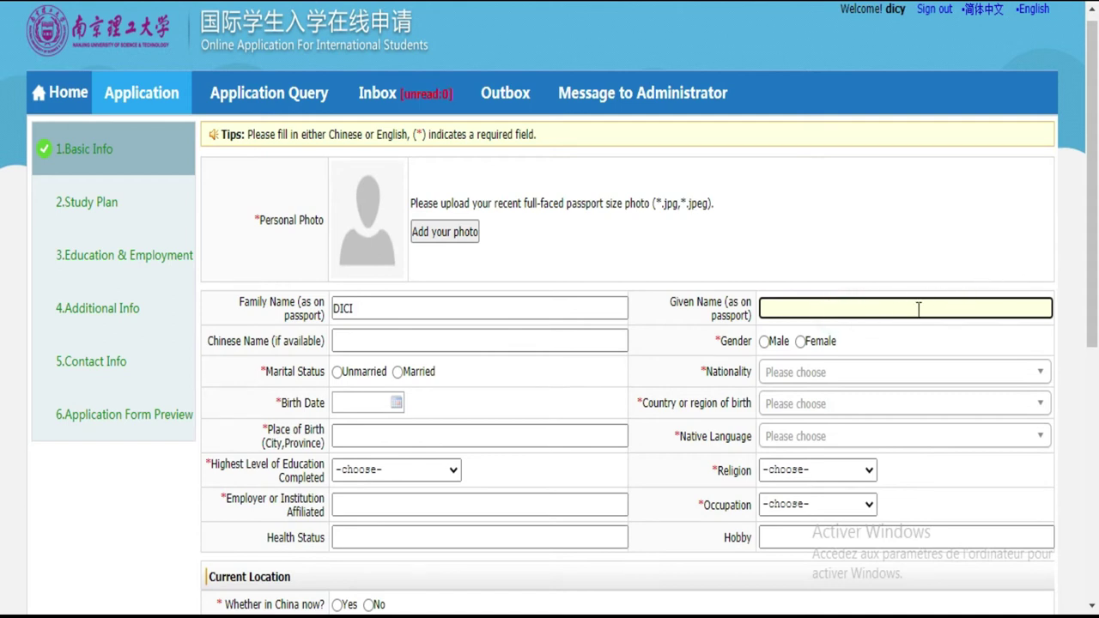
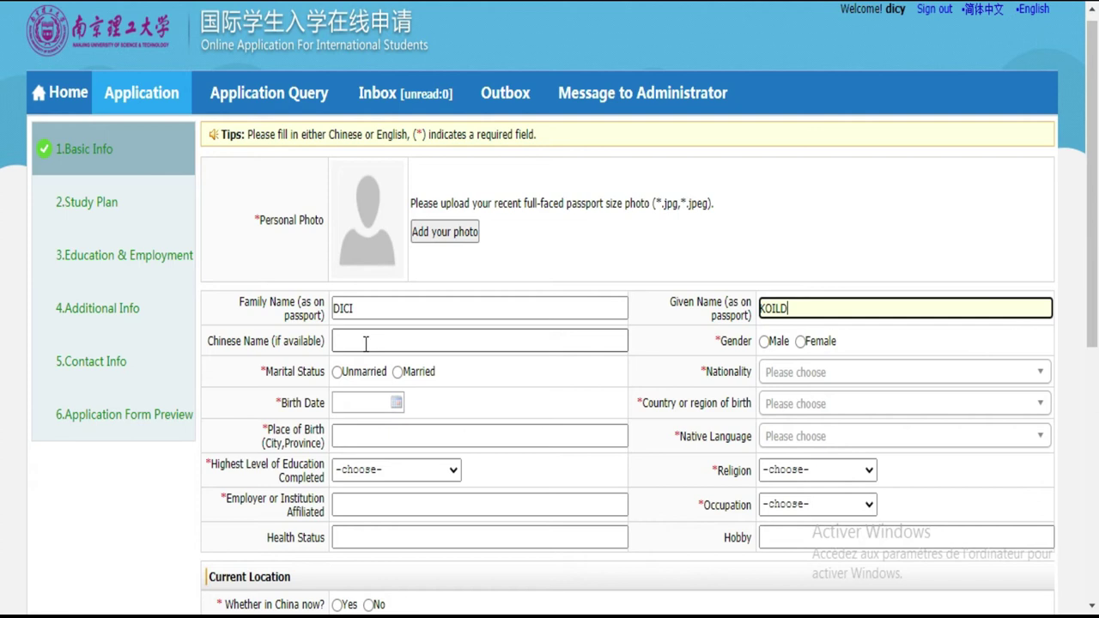
Step: Set gender to Male and marital status to Unmarried
{"action": "left_click", "coordinate": [764, 341]}
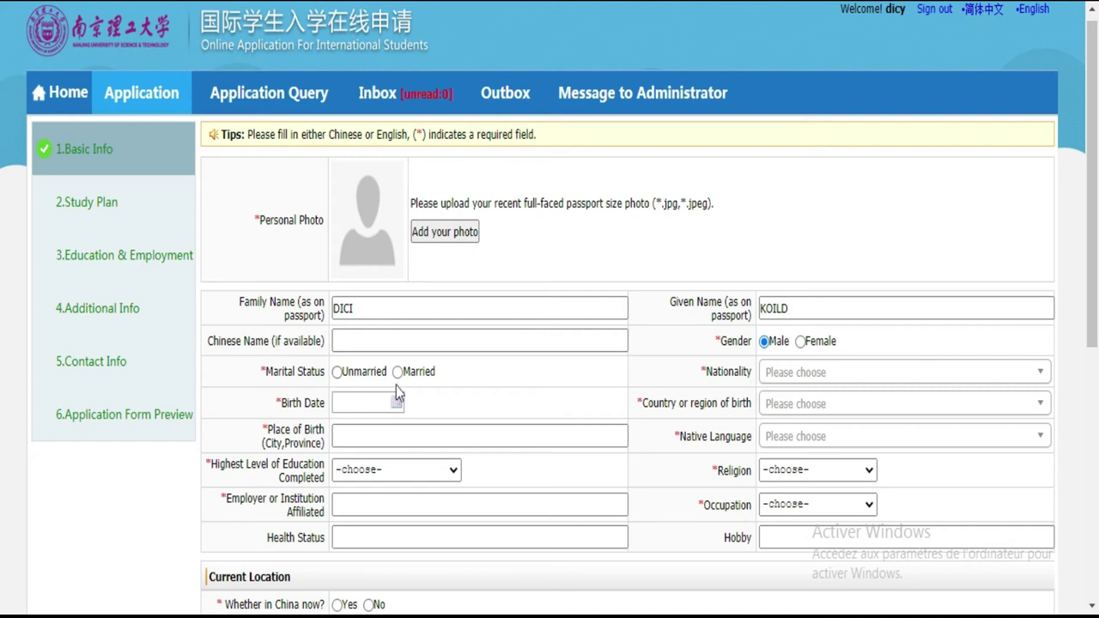
{"action": "left_click", "coordinate": [338, 375]}
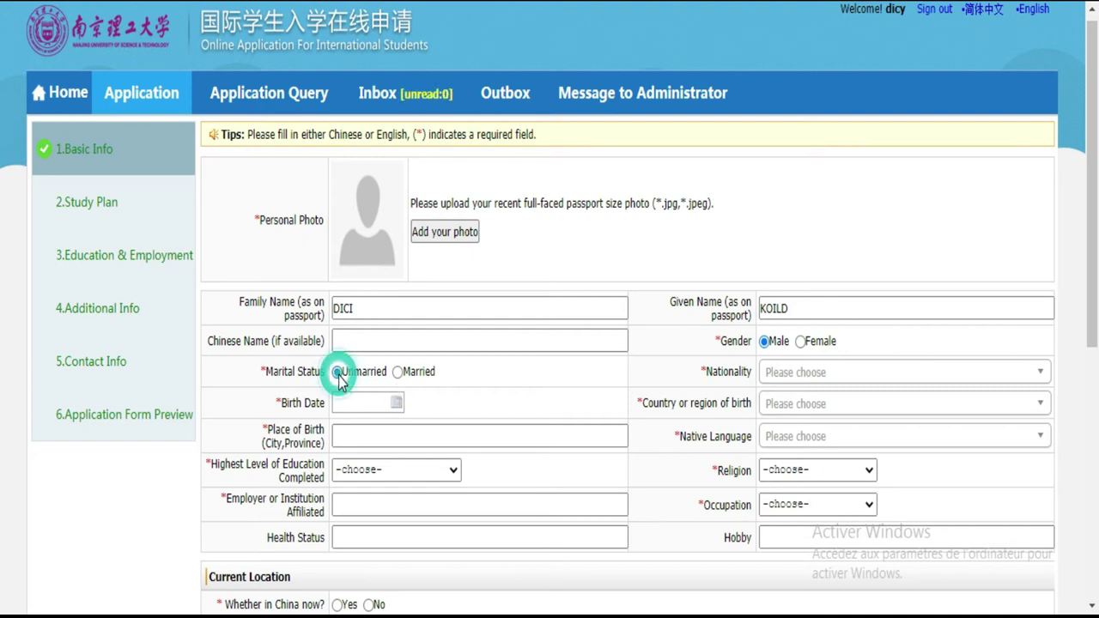
{"action": "left_click", "coordinate": [397, 401]}
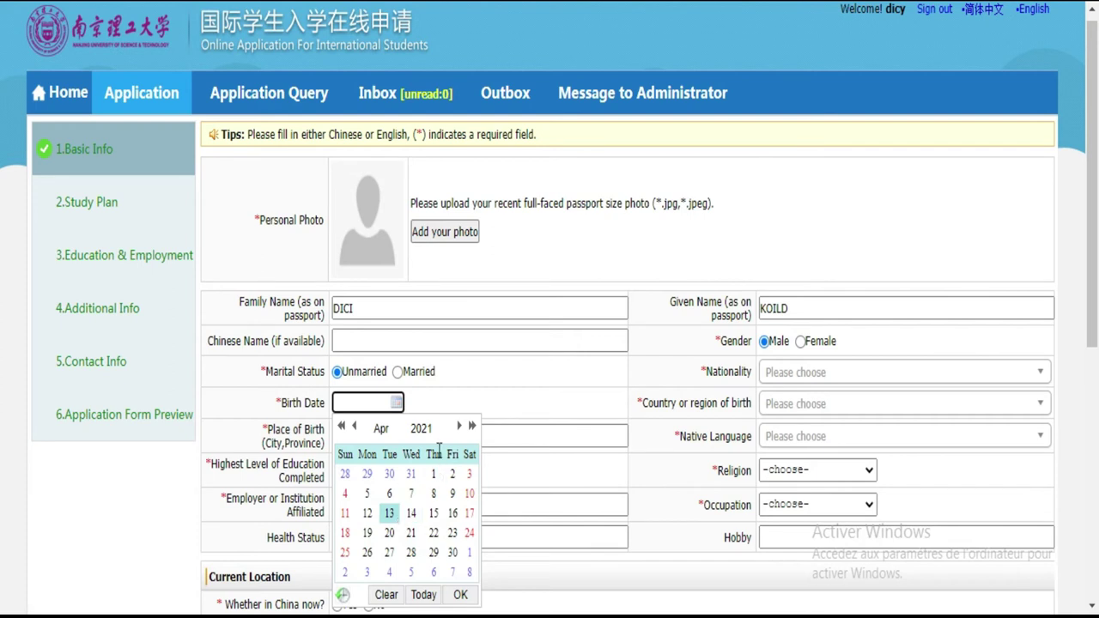
{"action": "left_click", "coordinate": [424, 426]}
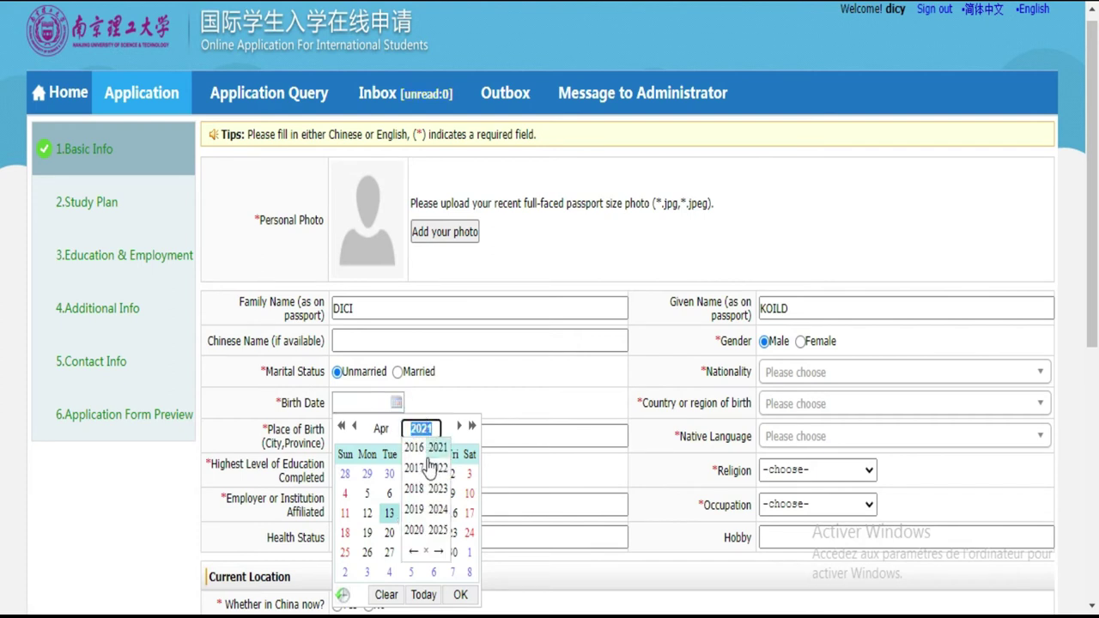
{"action": "left_click", "coordinate": [414, 553]}
{"action": "left_click", "coordinate": [413, 554]}
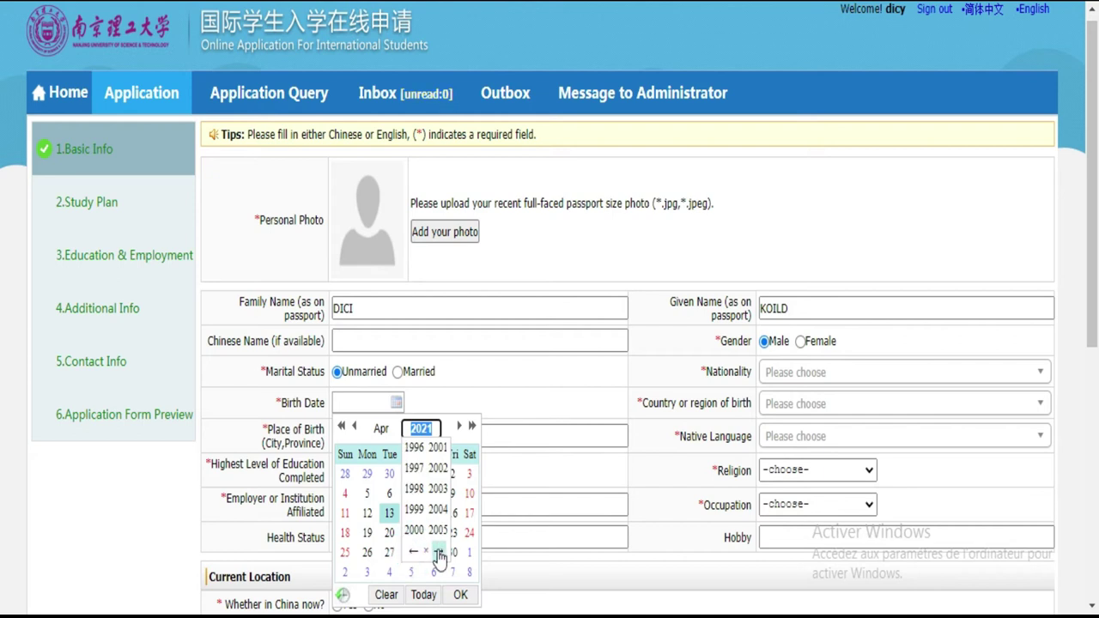
{"action": "left_click", "coordinate": [440, 449]}
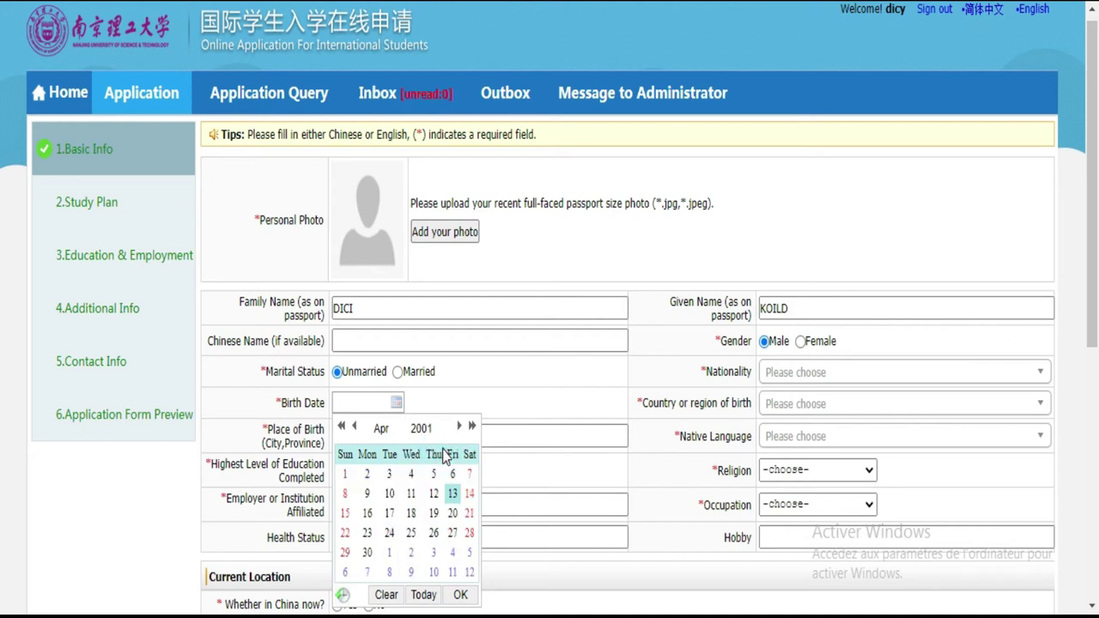
{"action": "left_click", "coordinate": [381, 429]}
{"action": "left_click", "coordinate": [381, 474]}
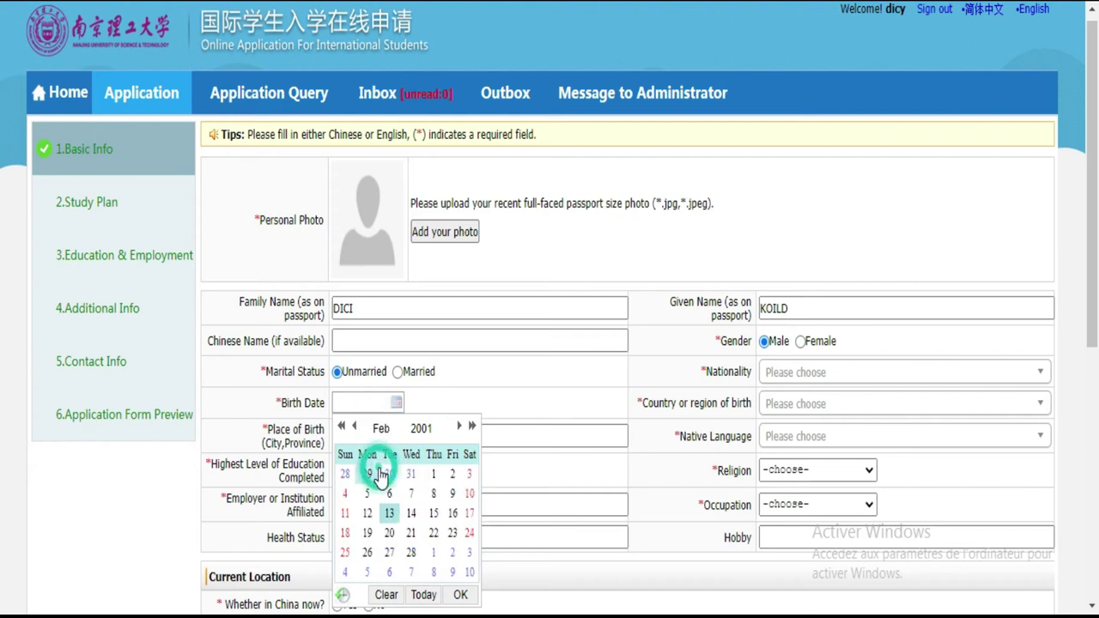
{"action": "left_click", "coordinate": [347, 512]}
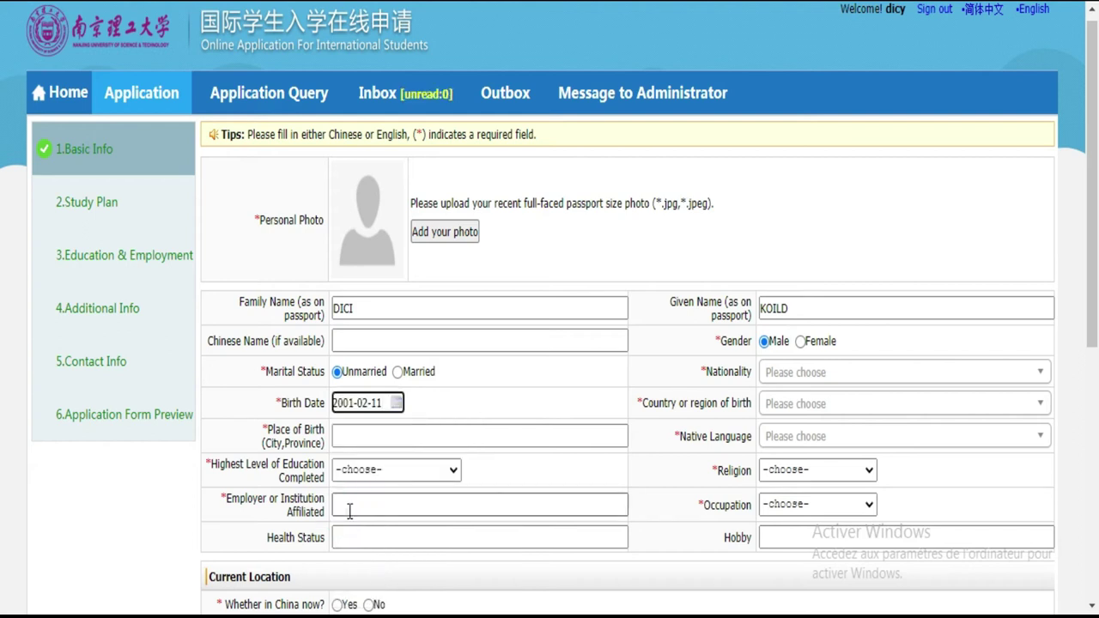
{"action": "left_click", "coordinate": [429, 436]}
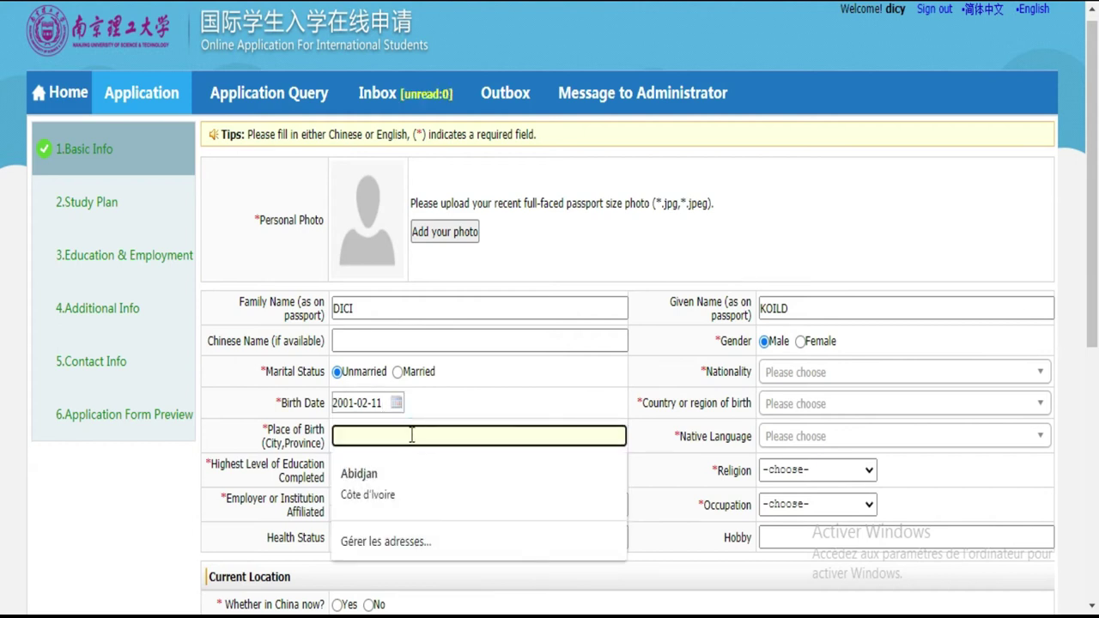
Step: Enter ABIDJAN as place of birth and search nationalities for Cote d'Ivoire
{"action": "type", "text": "ABIDJAN"}
{"action": "left_click", "coordinate": [830, 372]}
{"action": "type", "text": "C"}
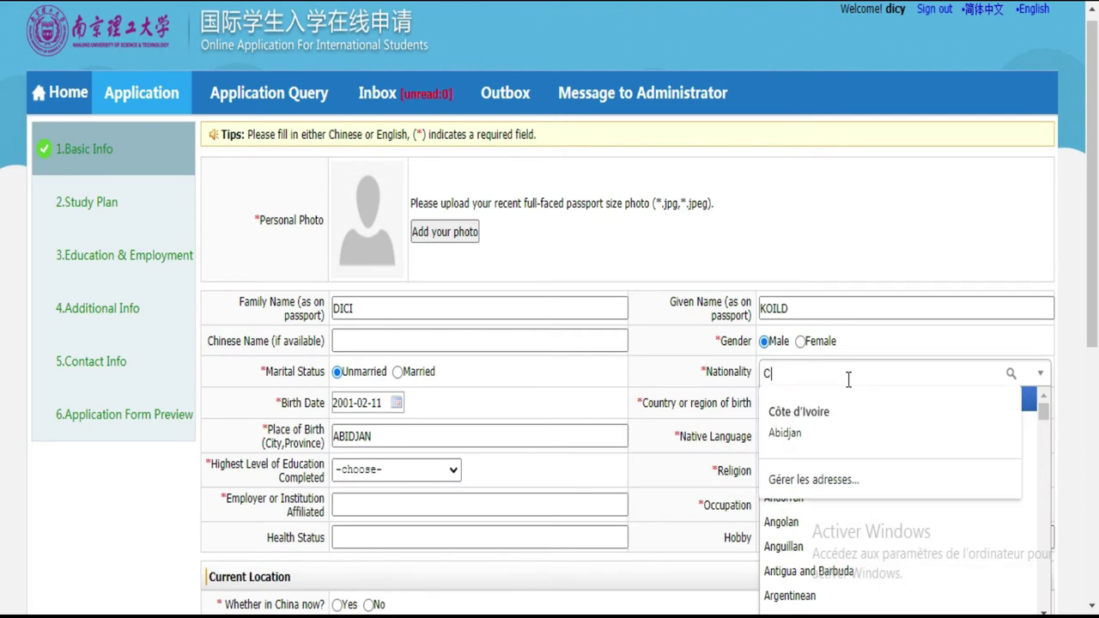
{"action": "type", "text": "OT"}
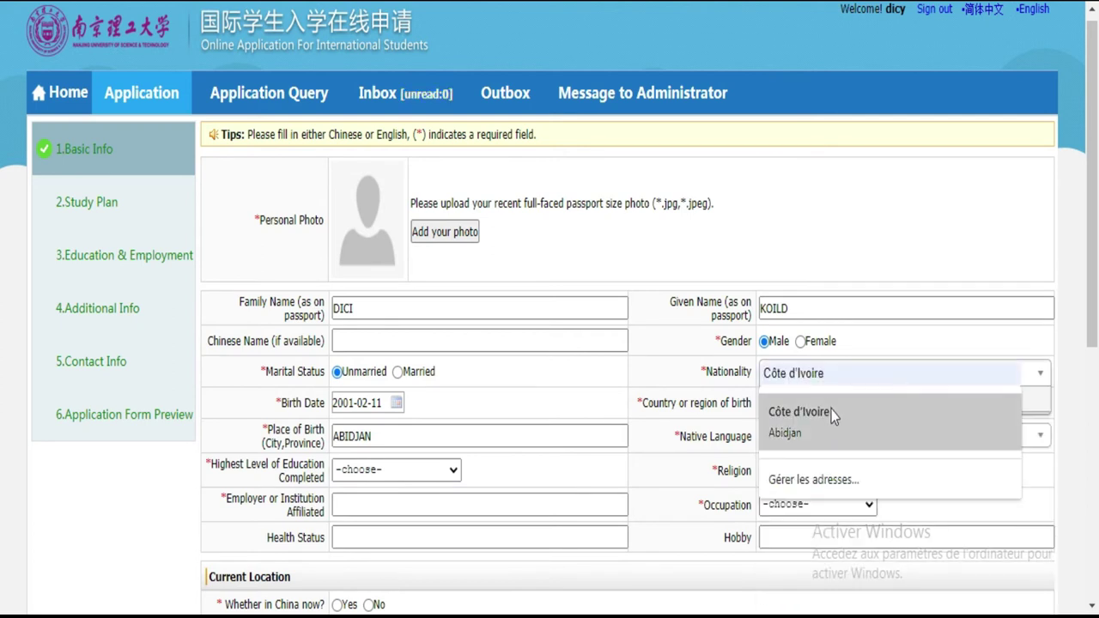
{"action": "type", "text": "E D4"}
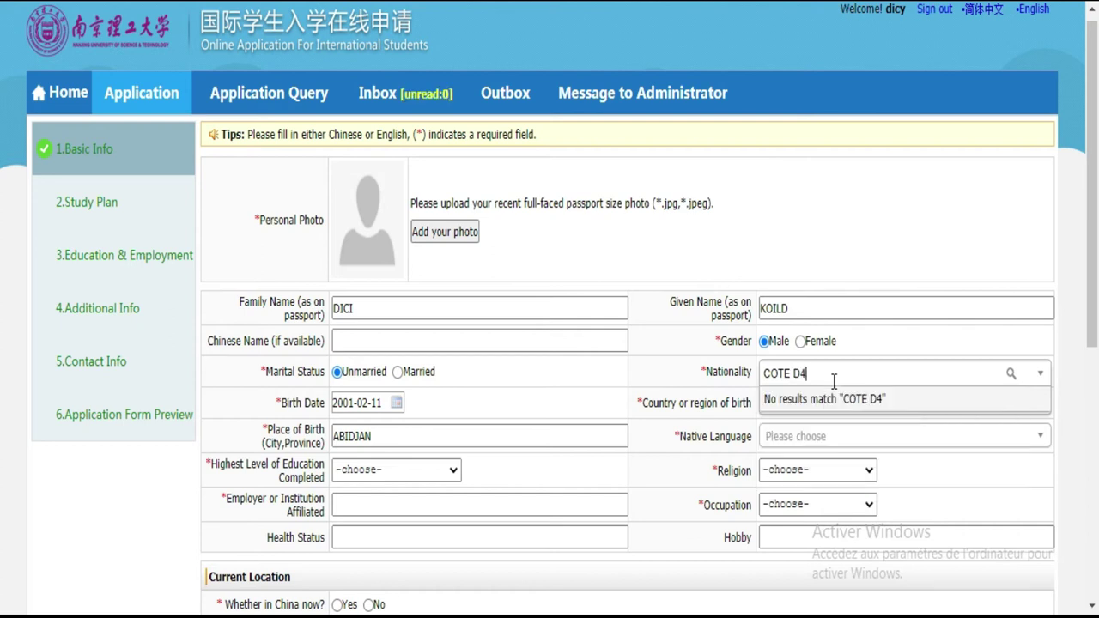
{"action": "key", "text": "BackSpace"}
{"action": "type", "text": "'"}
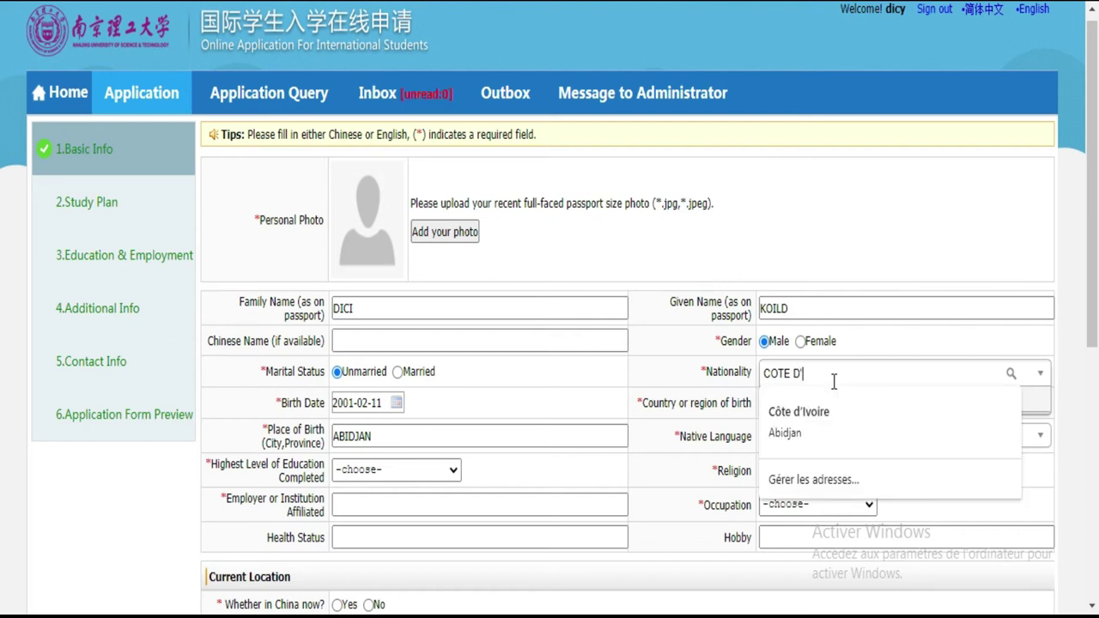
{"action": "type", "text": "IVOIRE"}
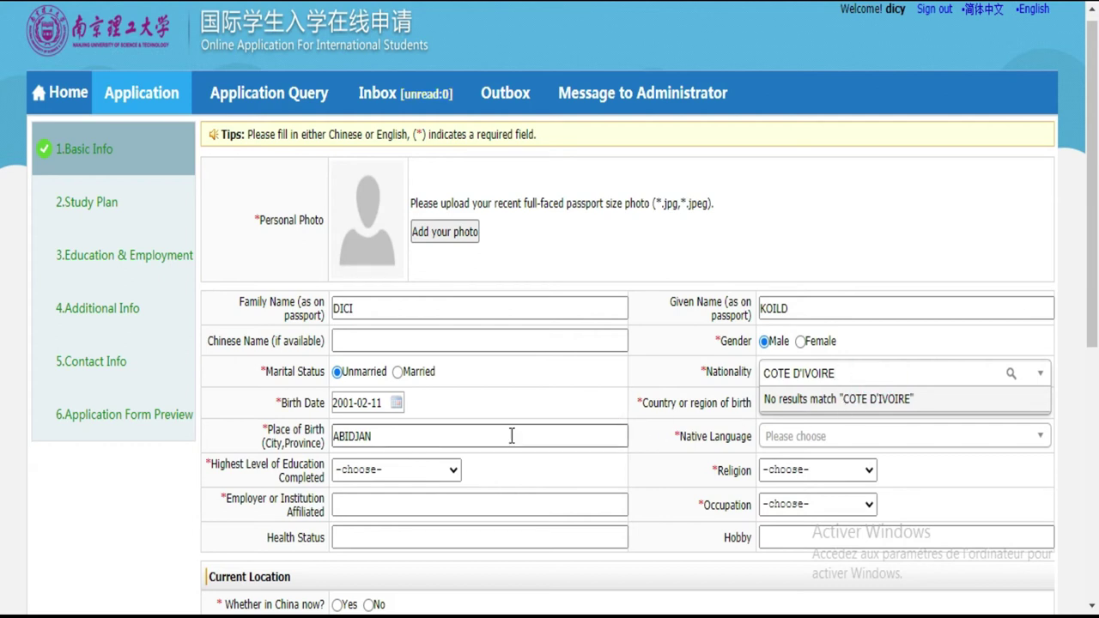
Step: Select Ivoirian as the nationality by searching 'iv'
{"action": "left_click", "coordinate": [411, 472]}
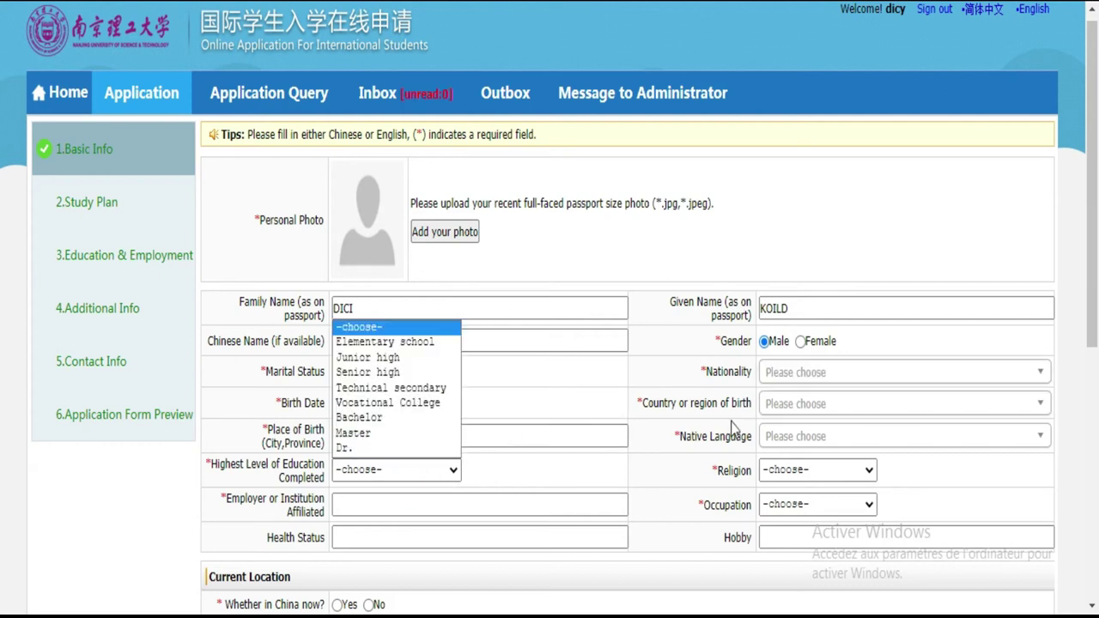
{"action": "left_click", "coordinate": [768, 373]}
{"action": "left_click", "coordinate": [768, 374]}
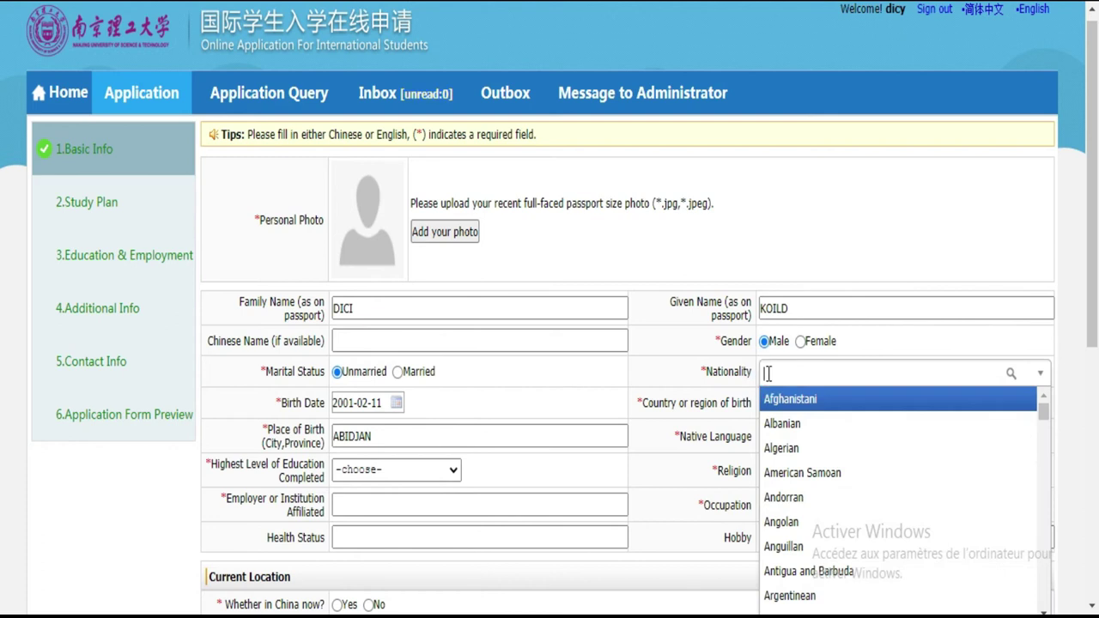
{"action": "type", "text": "i"}
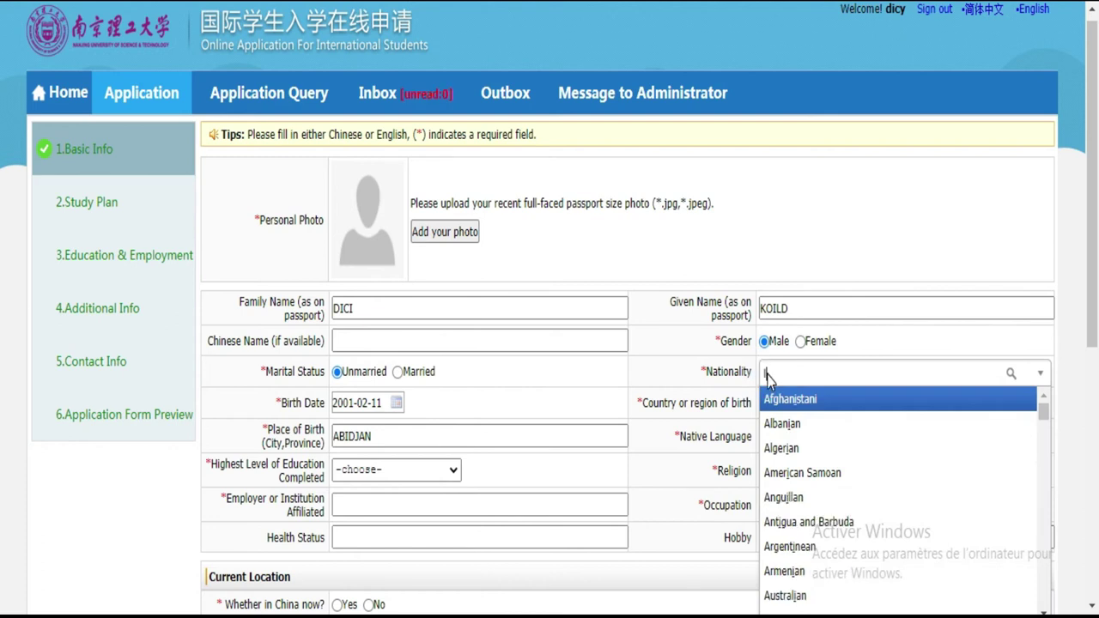
{"action": "type", "text": "v"}
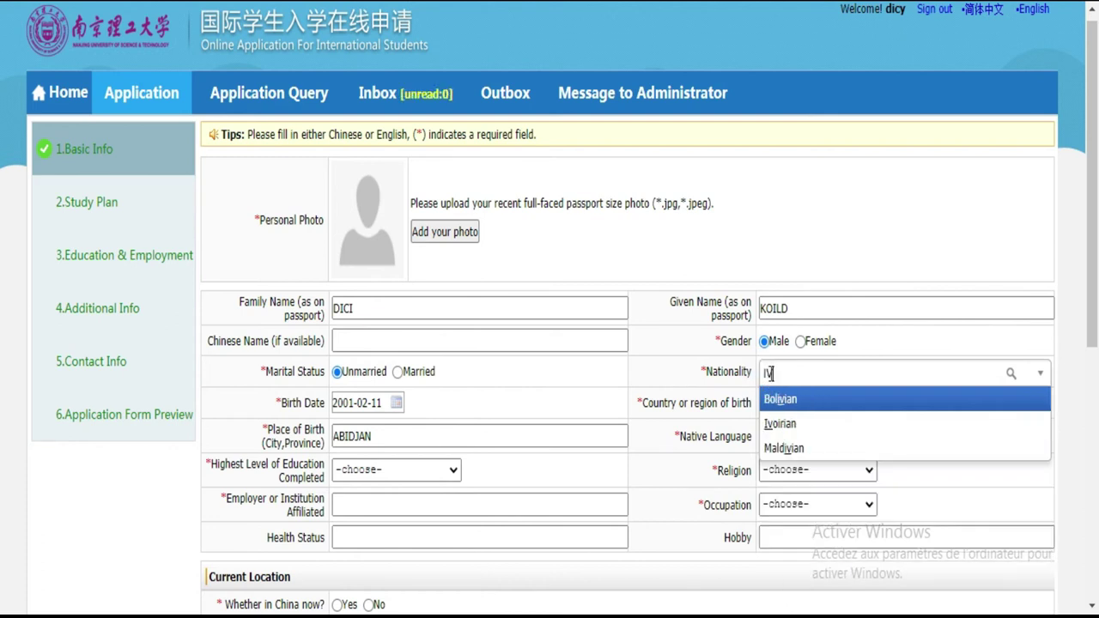
{"action": "left_click", "coordinate": [791, 424]}
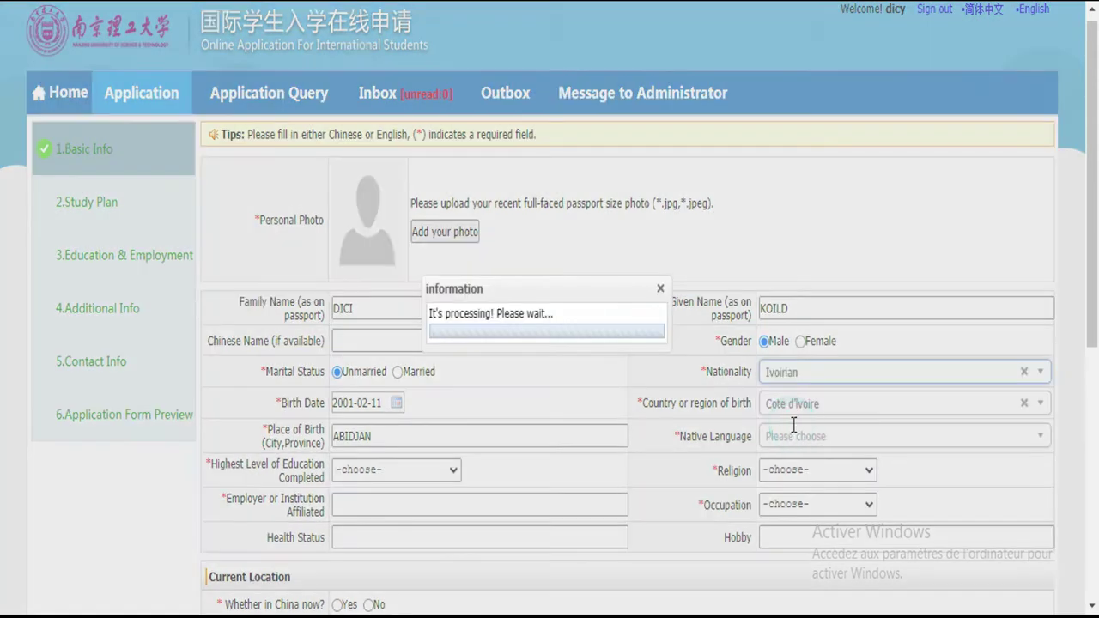
{"action": "left_click", "coordinate": [377, 477]}
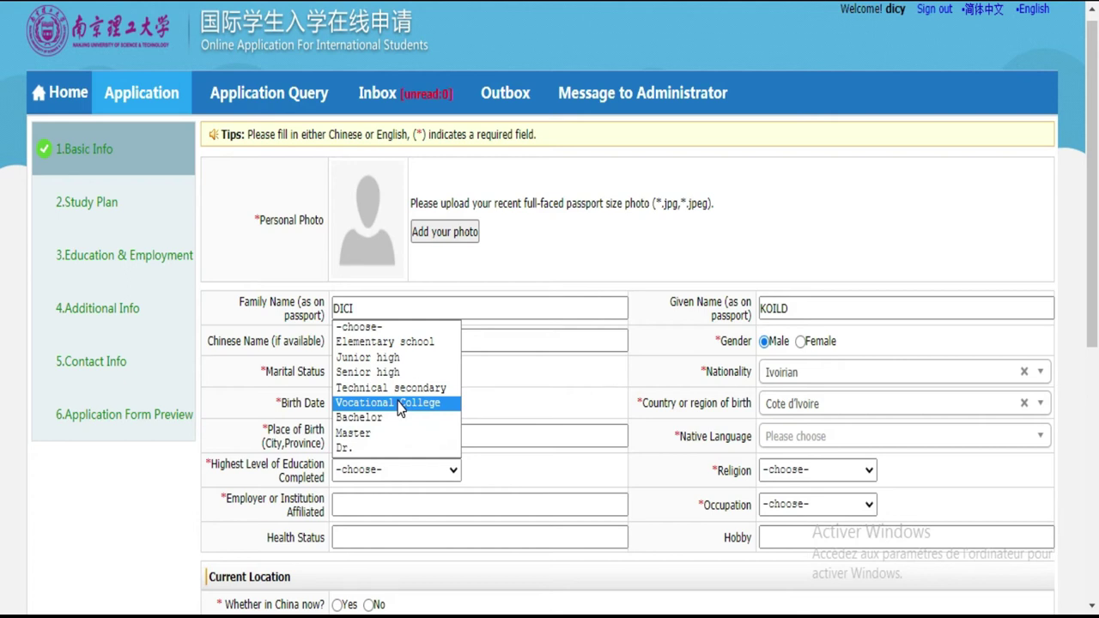
Step: Choose Vocational College as highest education and French as native language
{"action": "left_click", "coordinate": [399, 406]}
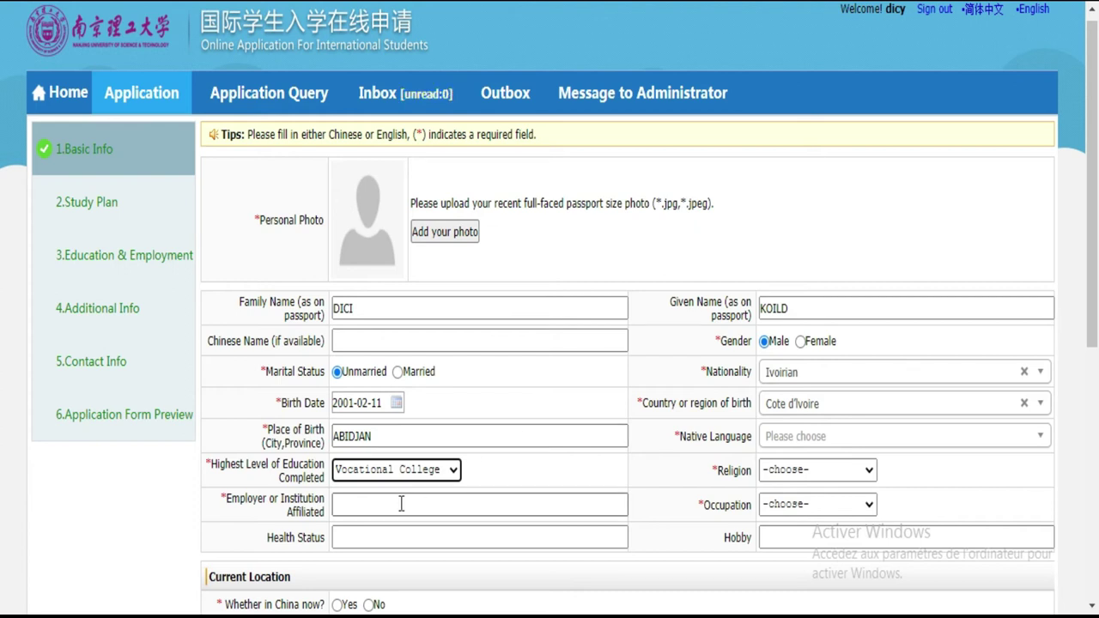
{"action": "left_click", "coordinate": [789, 433]}
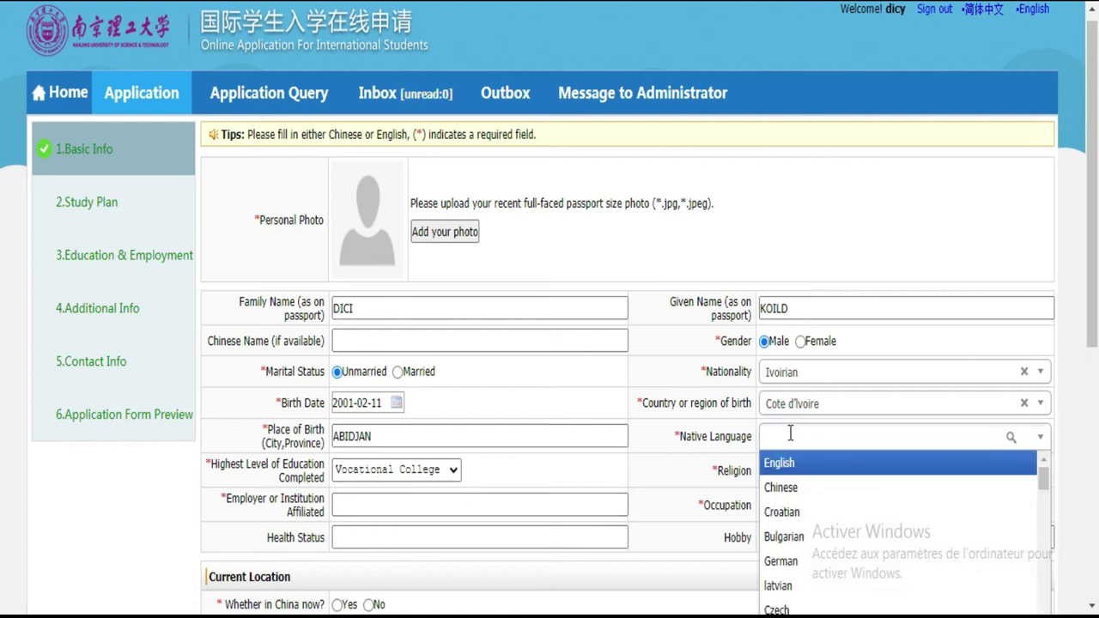
{"action": "type", "text": "FR"}
{"action": "left_click", "coordinate": [789, 467]}
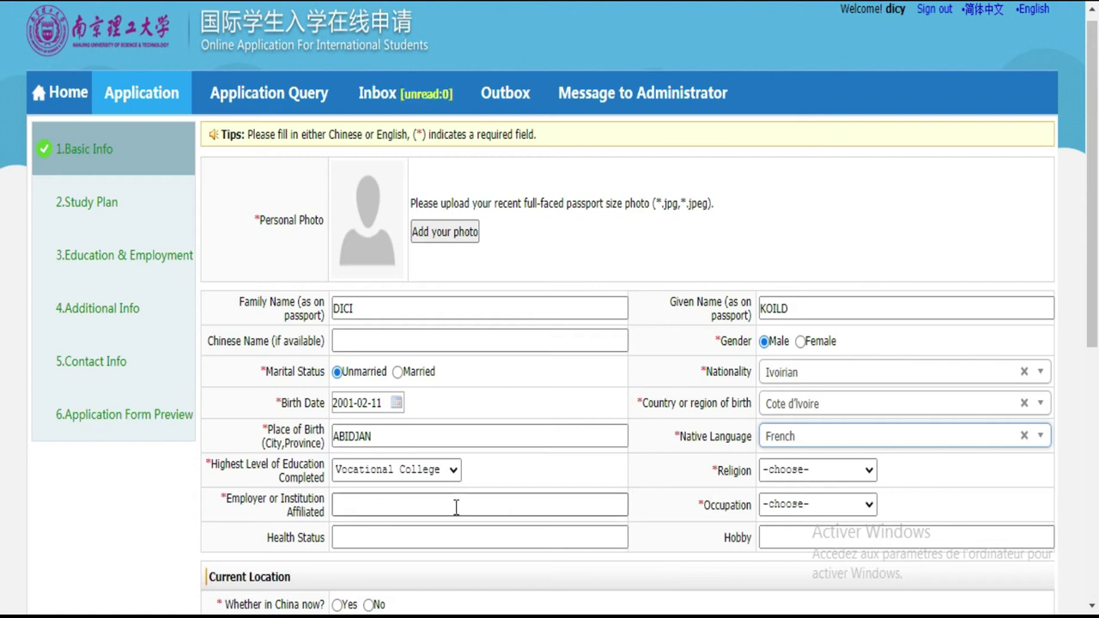
{"action": "left_click", "coordinate": [428, 503]}
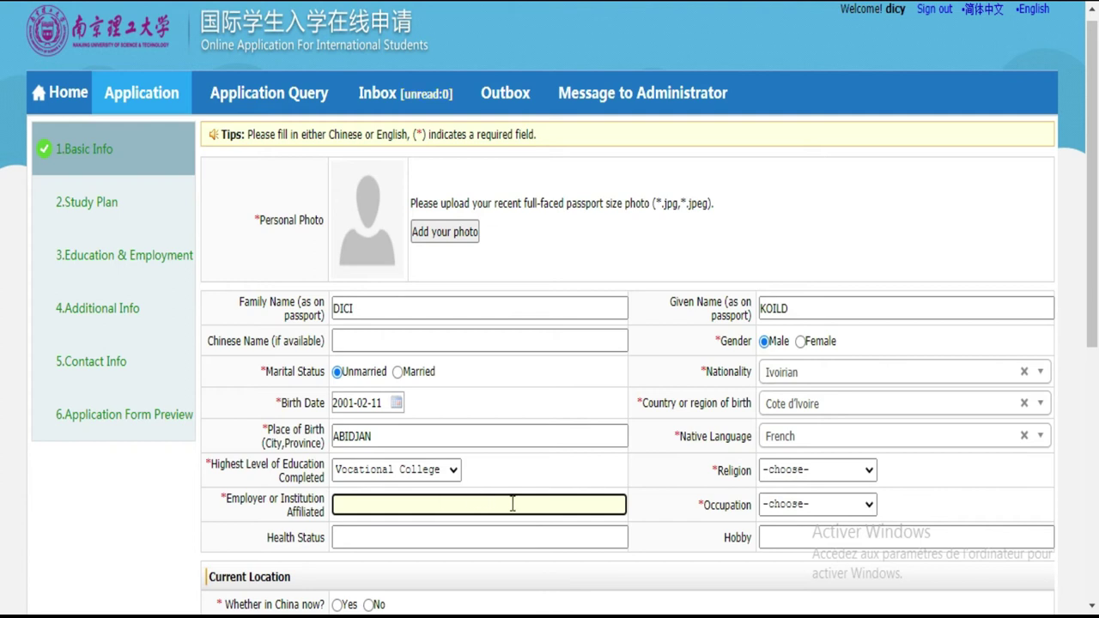
Step: Set the religion to Catholicism
{"action": "left_click", "coordinate": [827, 479]}
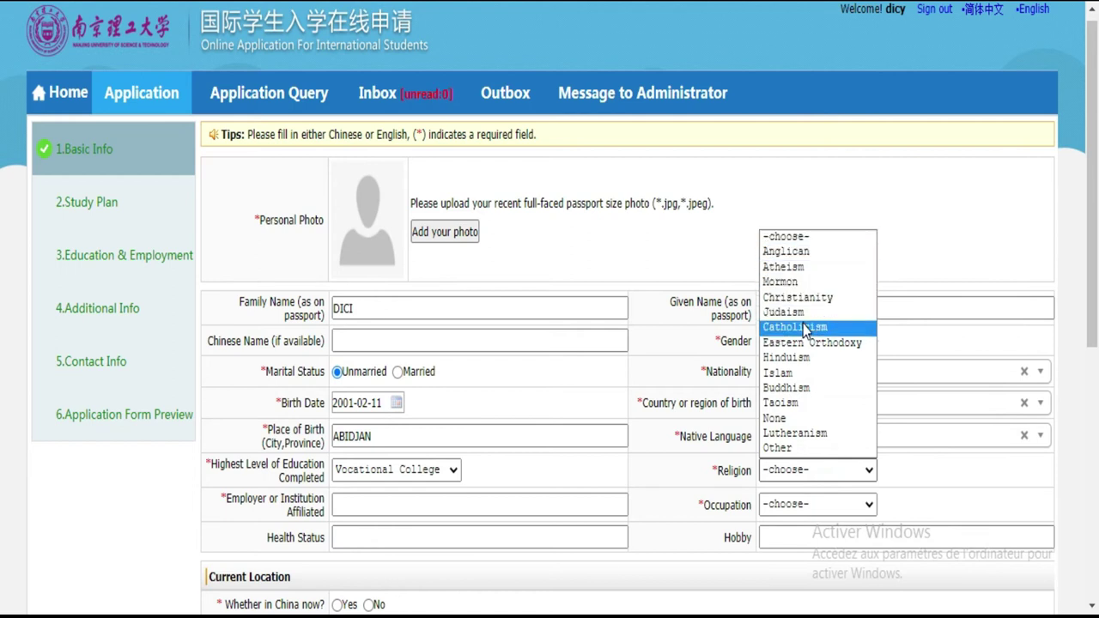
{"action": "left_click", "coordinate": [803, 327]}
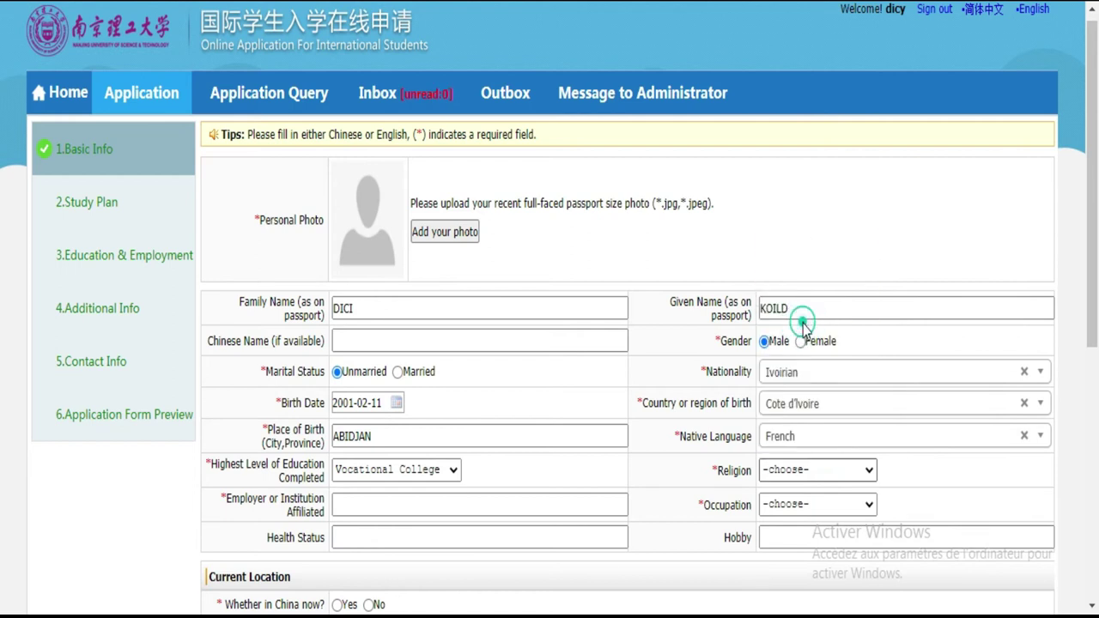
{"action": "left_click", "coordinate": [842, 509]}
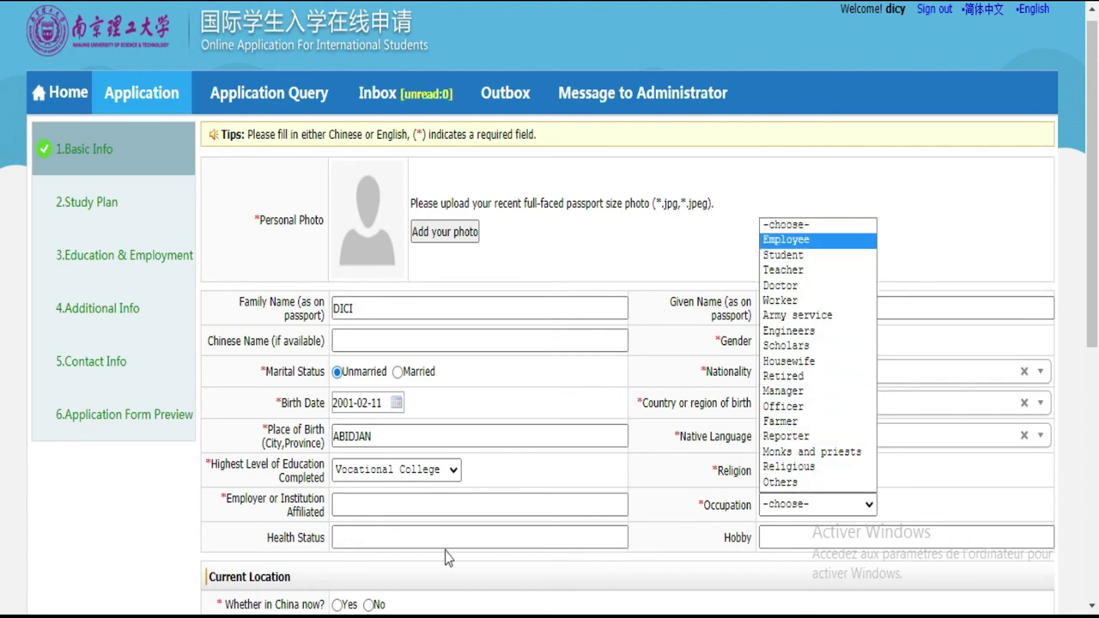
{"action": "left_click", "coordinate": [354, 504]}
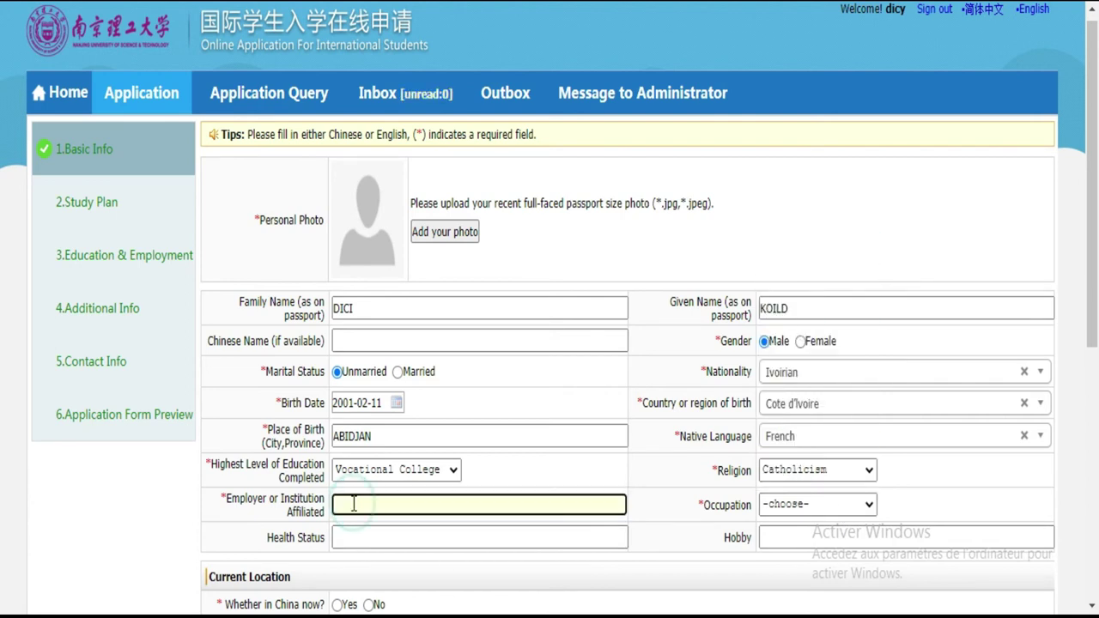
{"action": "left_click", "coordinate": [853, 504]}
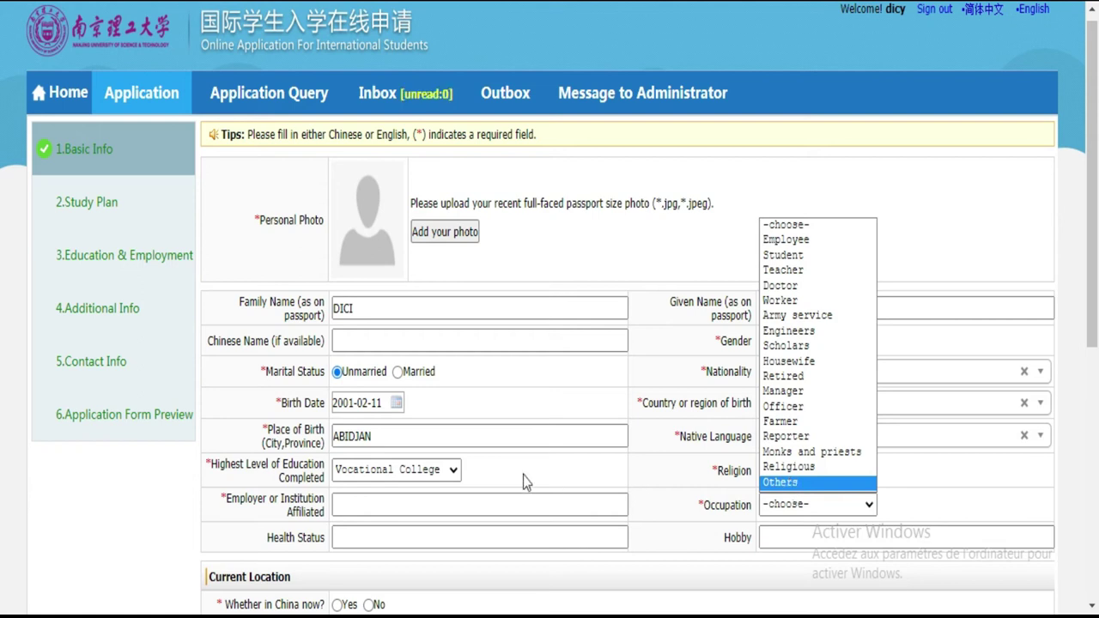
Step: Enter employer LYCEE MUNICIPAL DE KOUMASSI and occupation Others with detail ELEVE
{"action": "left_click", "coordinate": [430, 499]}
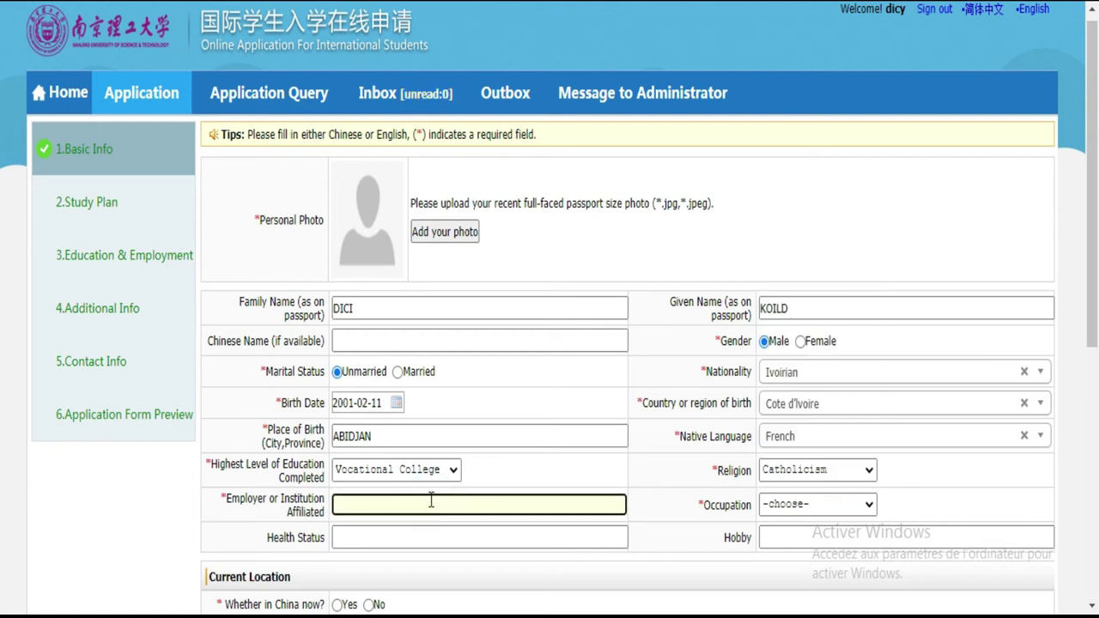
{"action": "type", "text": "LYCEE MUNICI"}
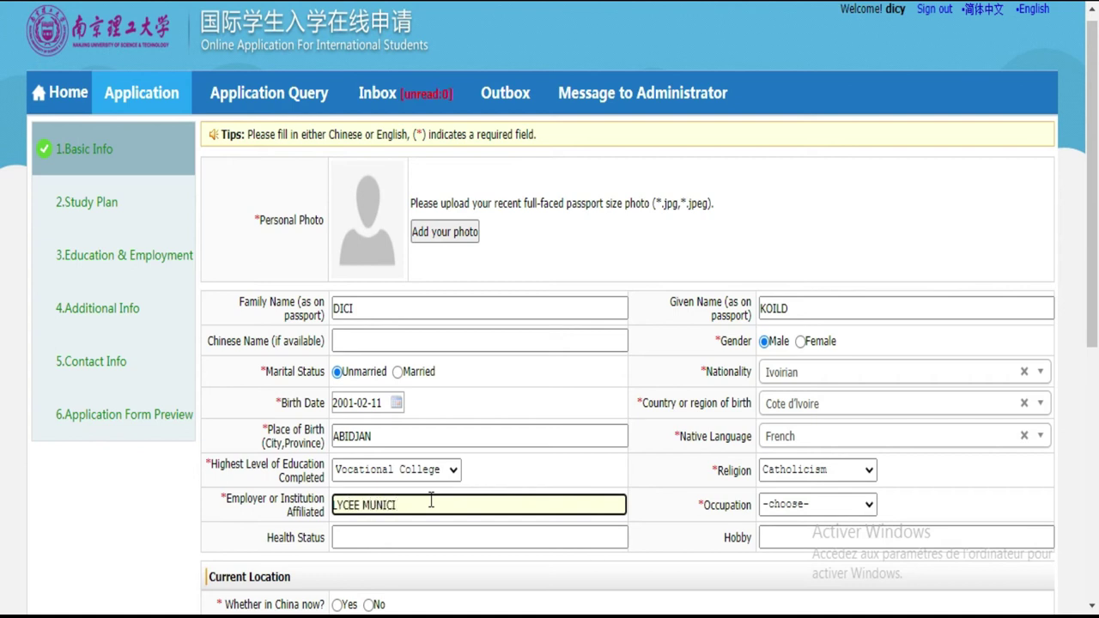
{"action": "type", "text": "PAL DE KOU"}
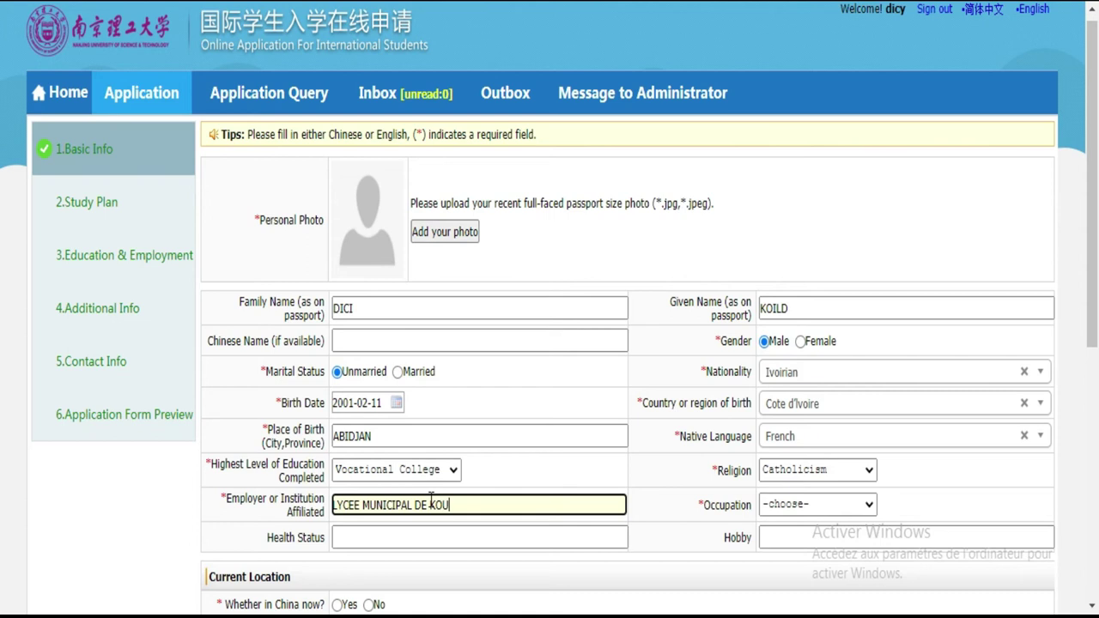
{"action": "type", "text": "MASSI"}
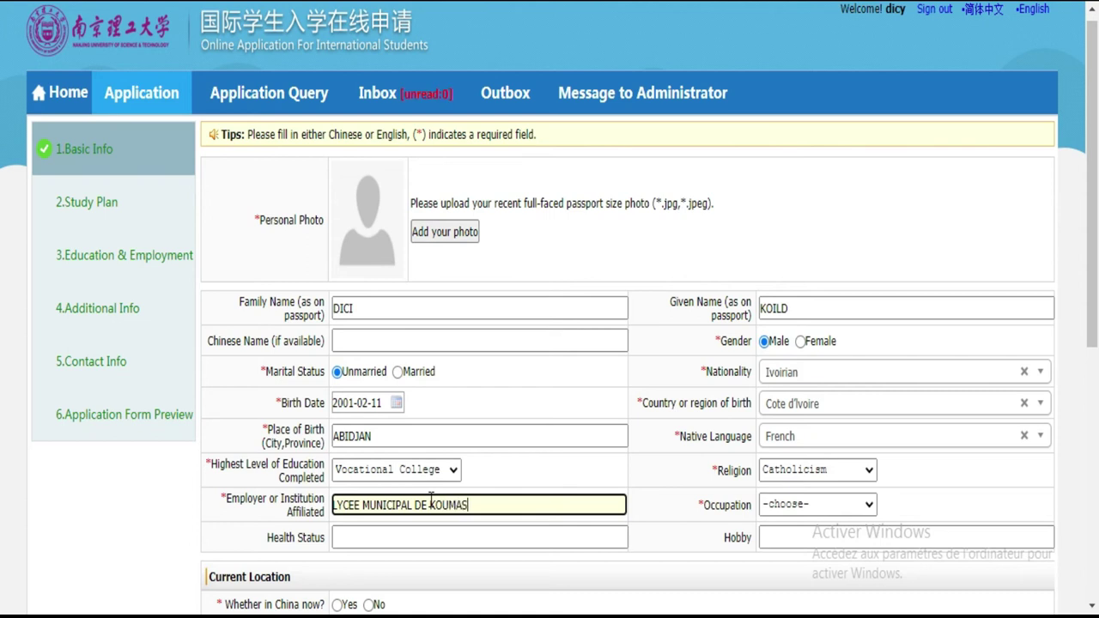
{"action": "left_click", "coordinate": [790, 507]}
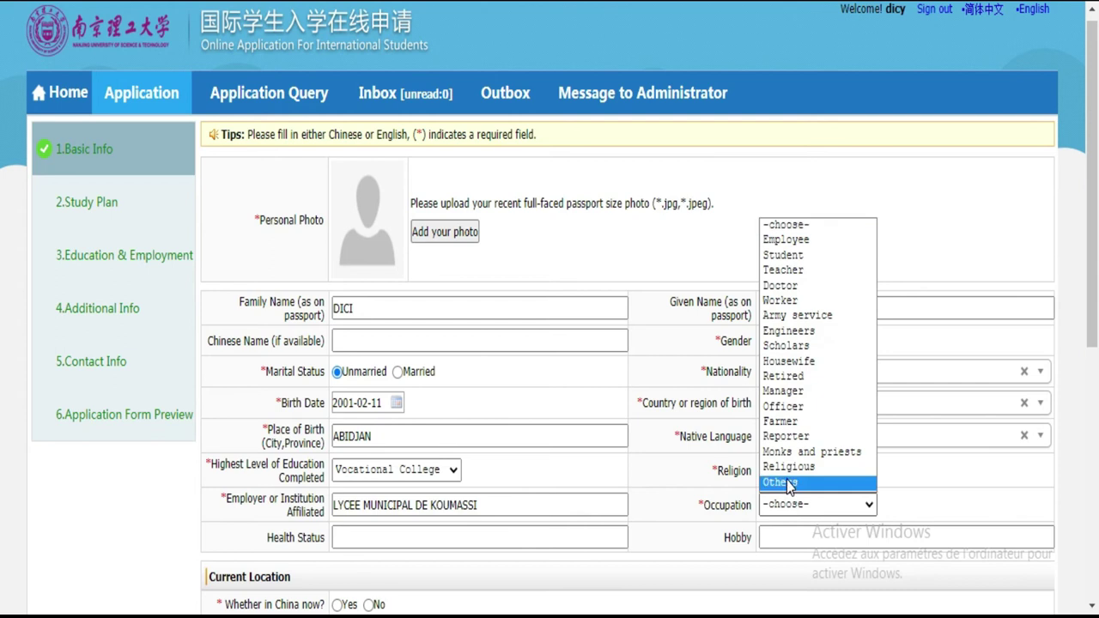
{"action": "left_click", "coordinate": [786, 480]}
{"action": "left_click", "coordinate": [912, 504]}
{"action": "type", "text": "ELE"}
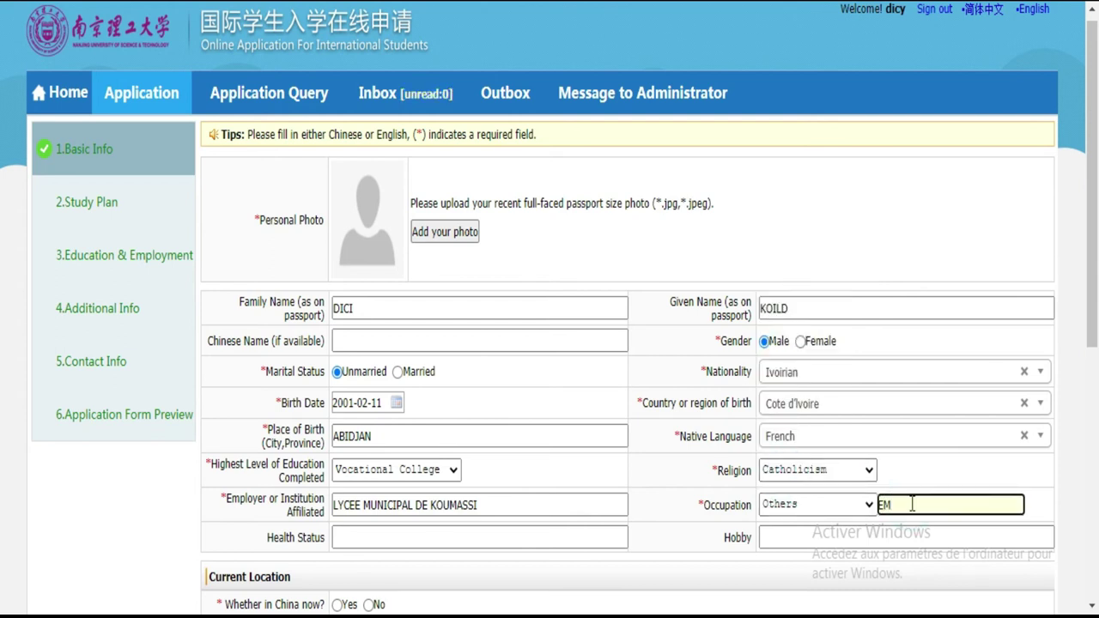
{"action": "type", "text": "VE"}
Step: Enter FOOTBALL as the hobby and scroll down to the passport section
{"action": "left_click", "coordinate": [561, 530]}
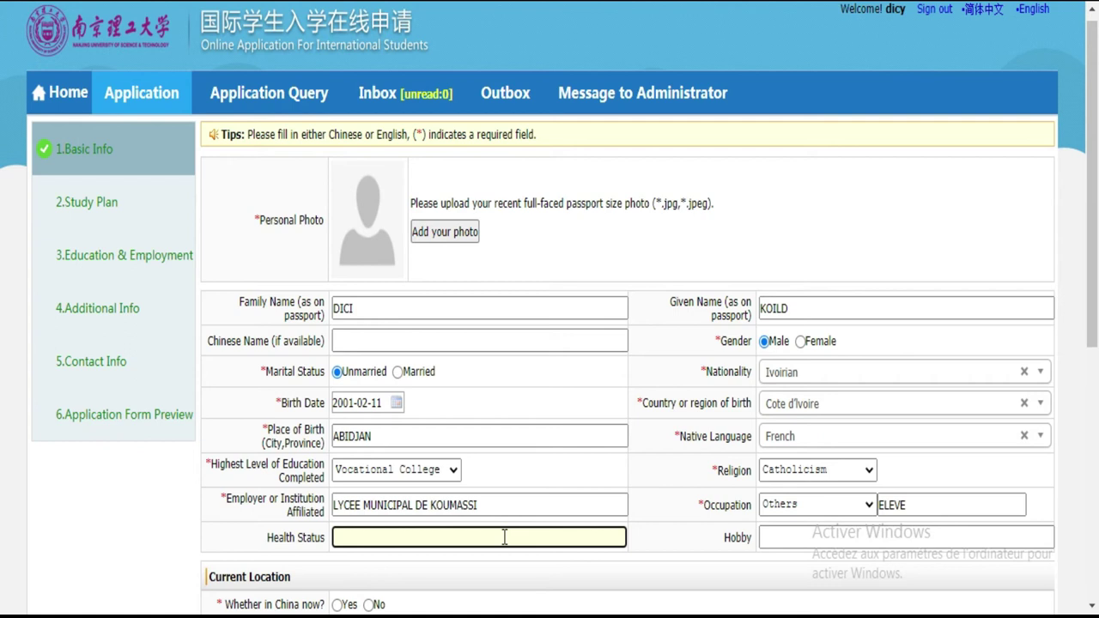
{"action": "left_click", "coordinate": [801, 536]}
{"action": "type", "text": "F"}
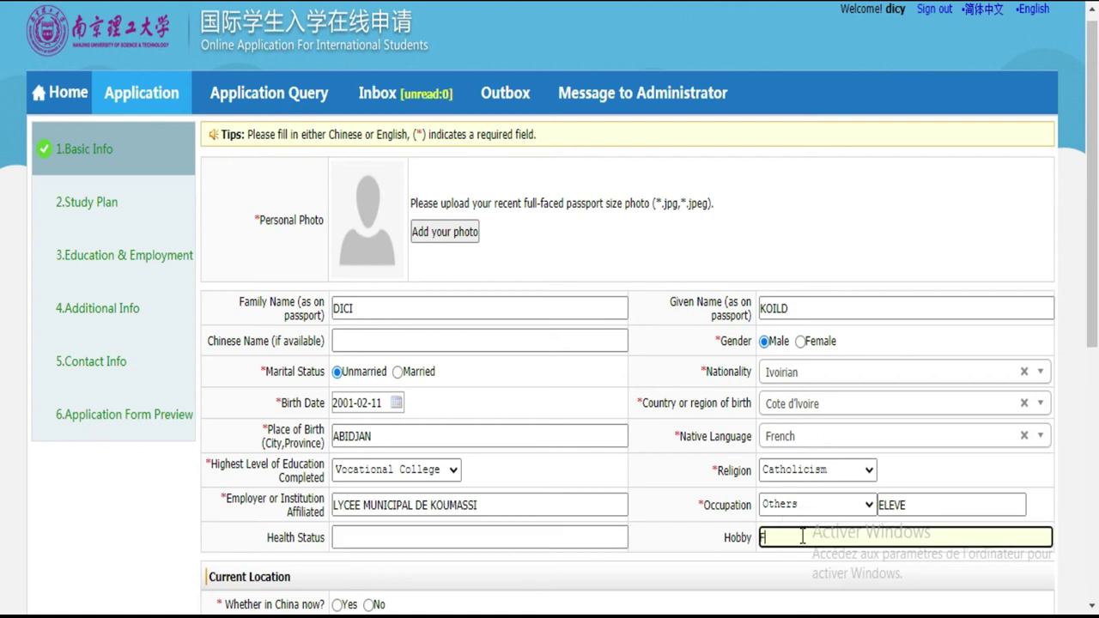
{"action": "type", "text": "OOTBALL"}
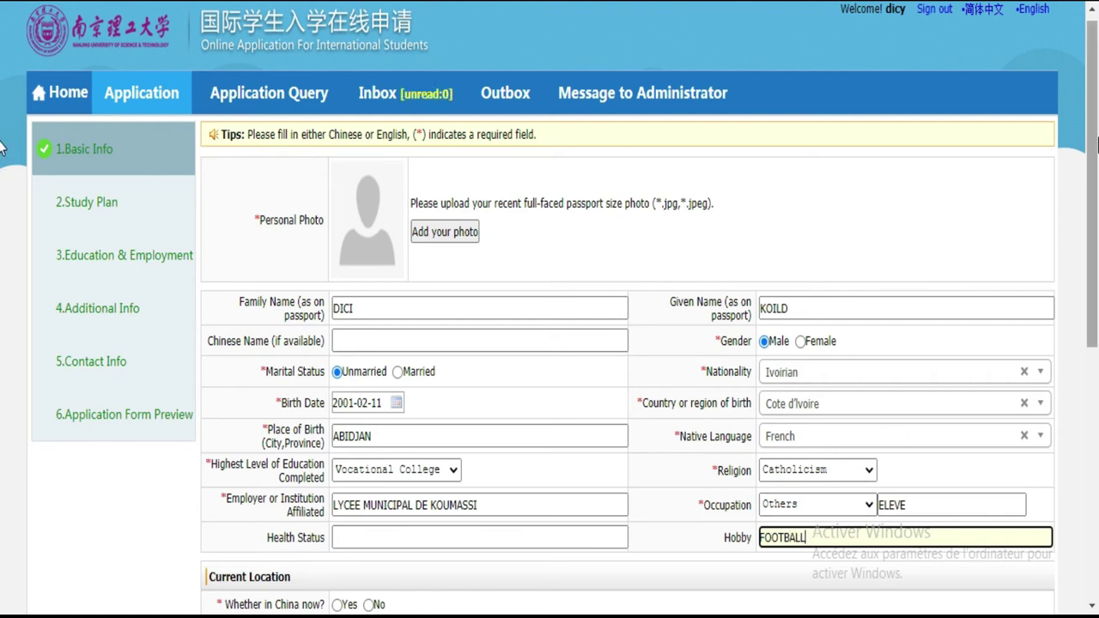
{"action": "scroll", "coordinate": [2, 232], "scroll_direction": "down", "scroll_amount": 2}
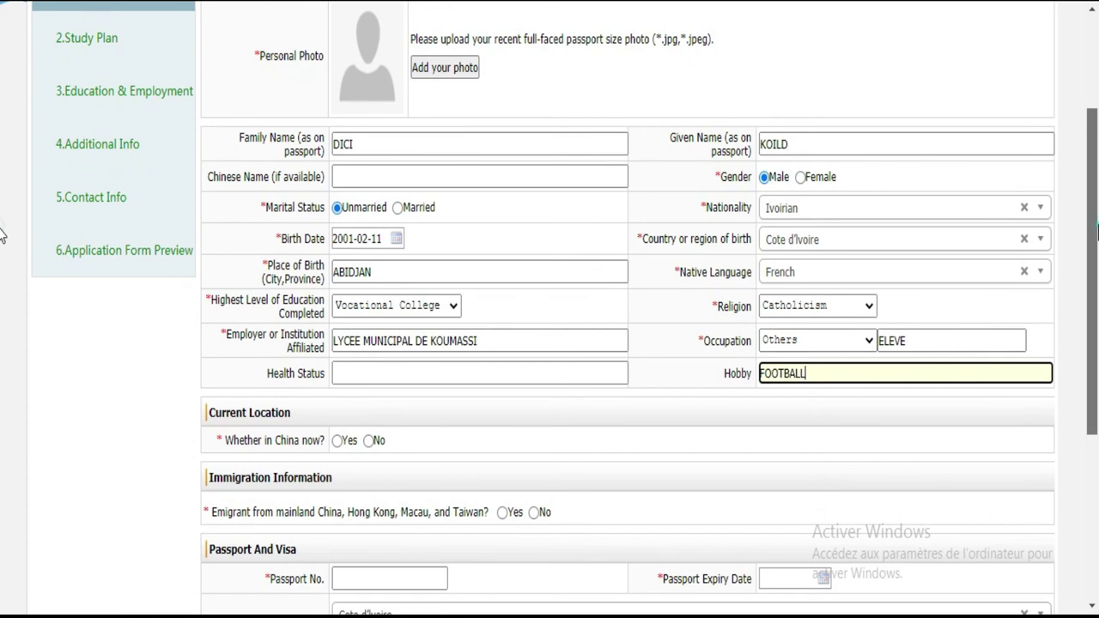
{"action": "scroll", "coordinate": [2, 287], "scroll_direction": "down", "scroll_amount": 1}
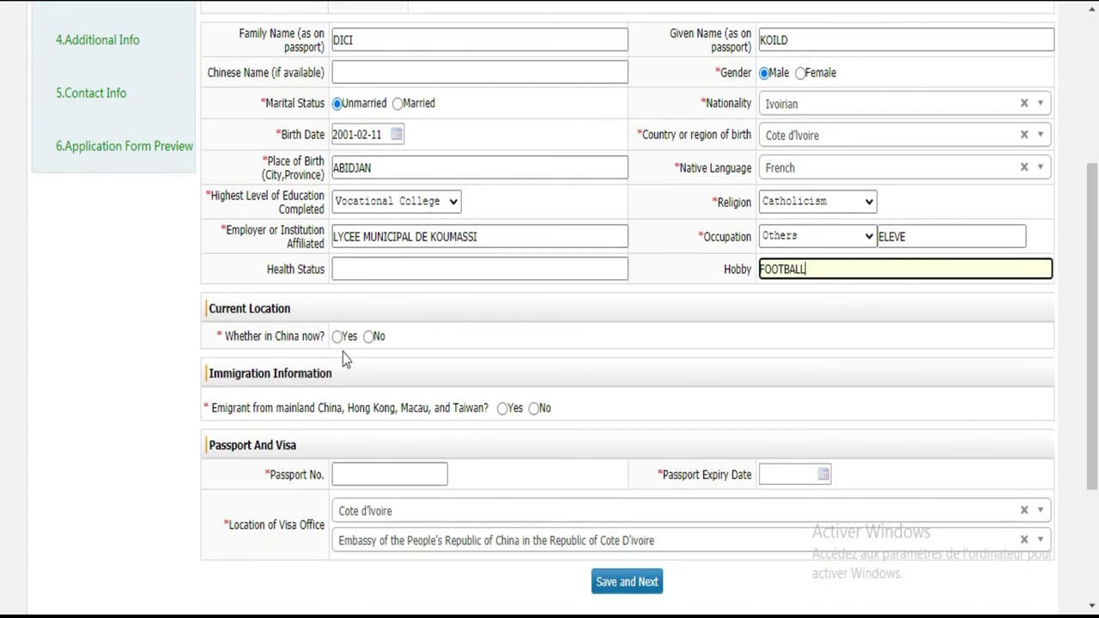
Step: Answer No to being in China and to emigrating, and enter the passport number
{"action": "left_click", "coordinate": [368, 337]}
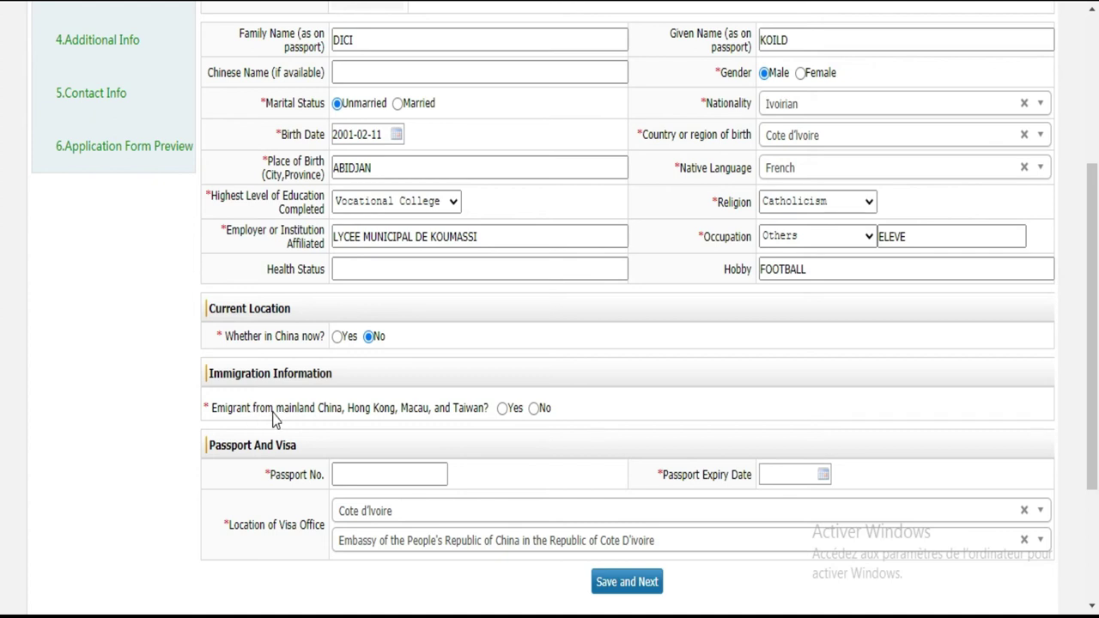
{"action": "left_click", "coordinate": [534, 409]}
{"action": "left_click", "coordinate": [397, 477]}
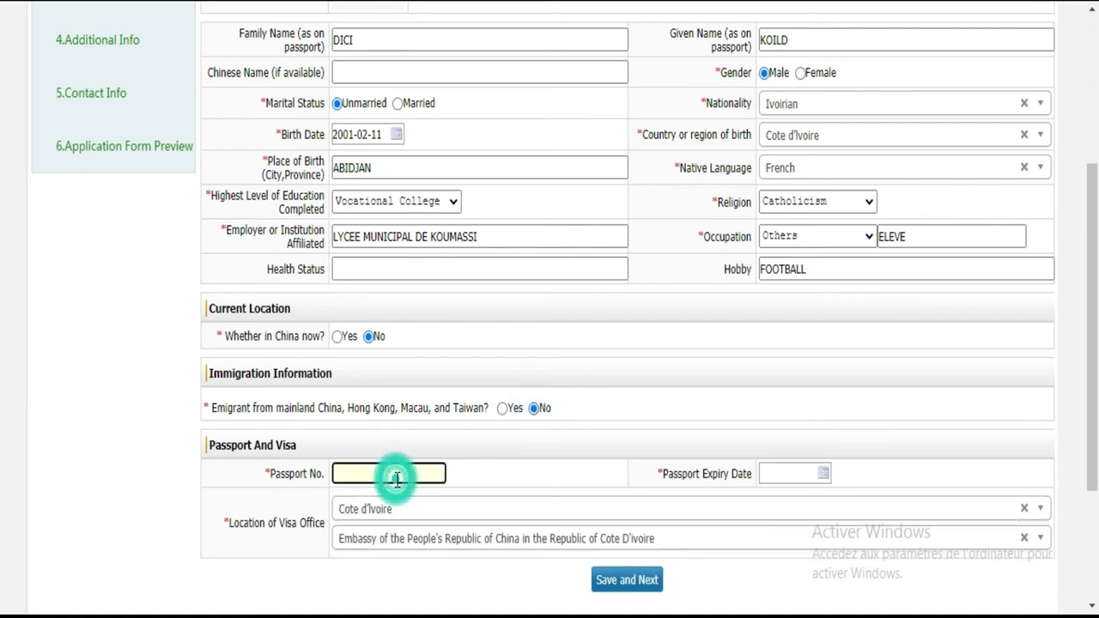
{"action": "left_click", "coordinate": [397, 473]}
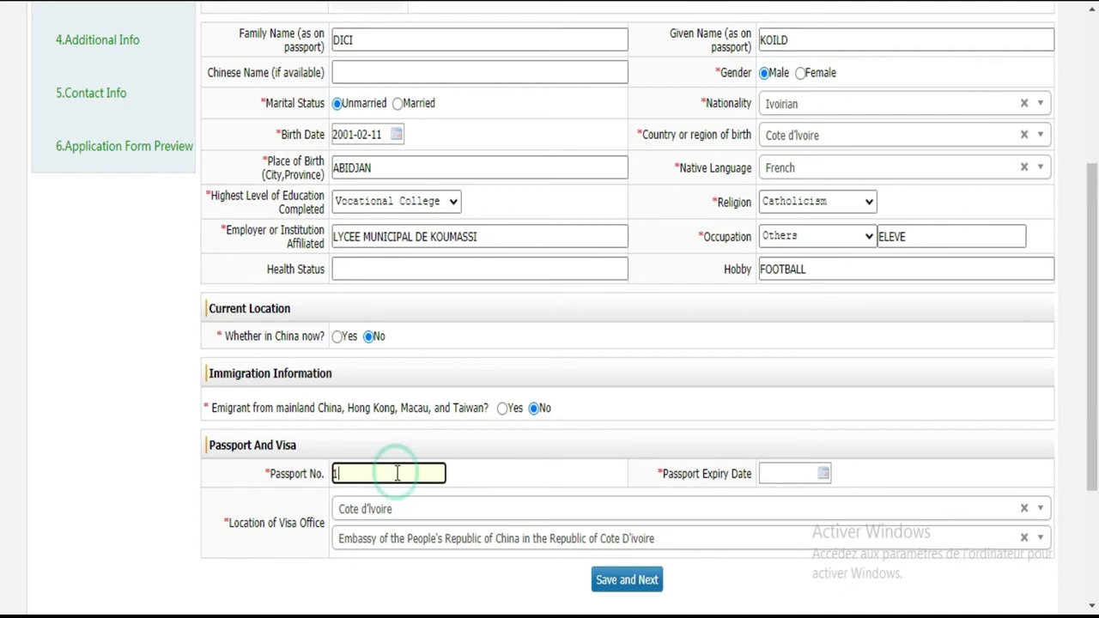
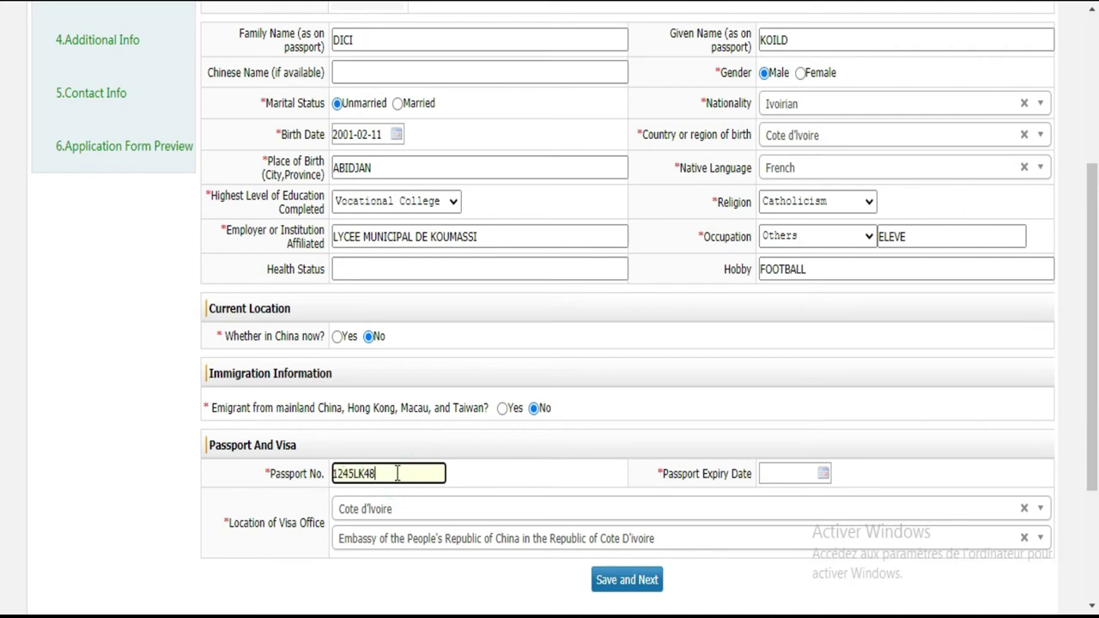
Step: Type the passport expiry date as 03-02-25, which the form rejects as invalid
{"action": "left_click", "coordinate": [772, 473]}
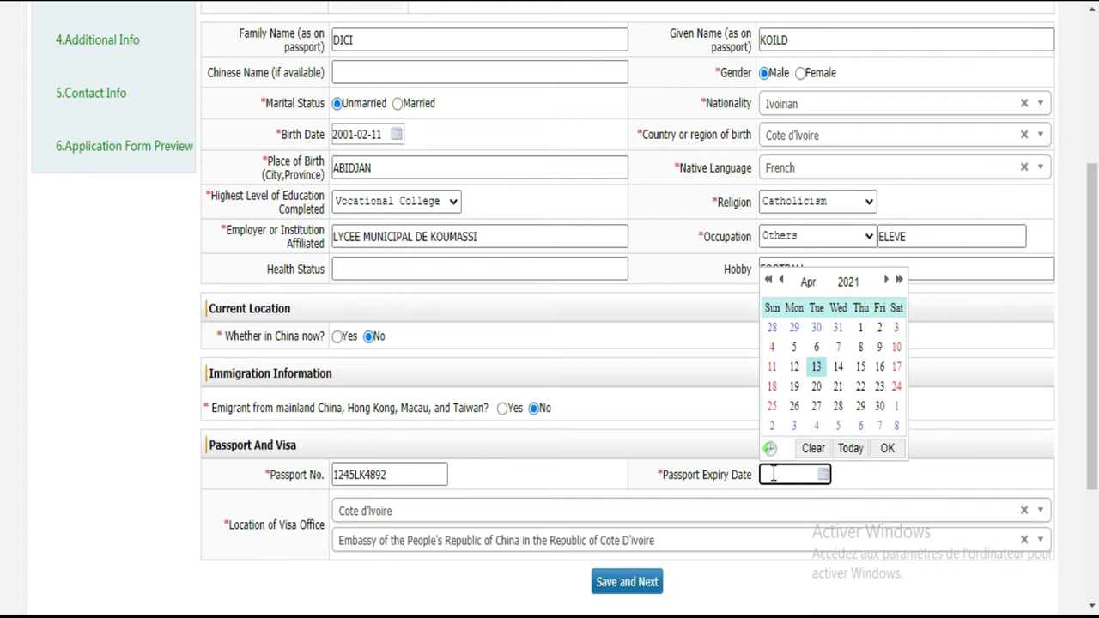
{"action": "type", "text": "1203-02-25"}
{"action": "left_click", "coordinate": [907, 486]}
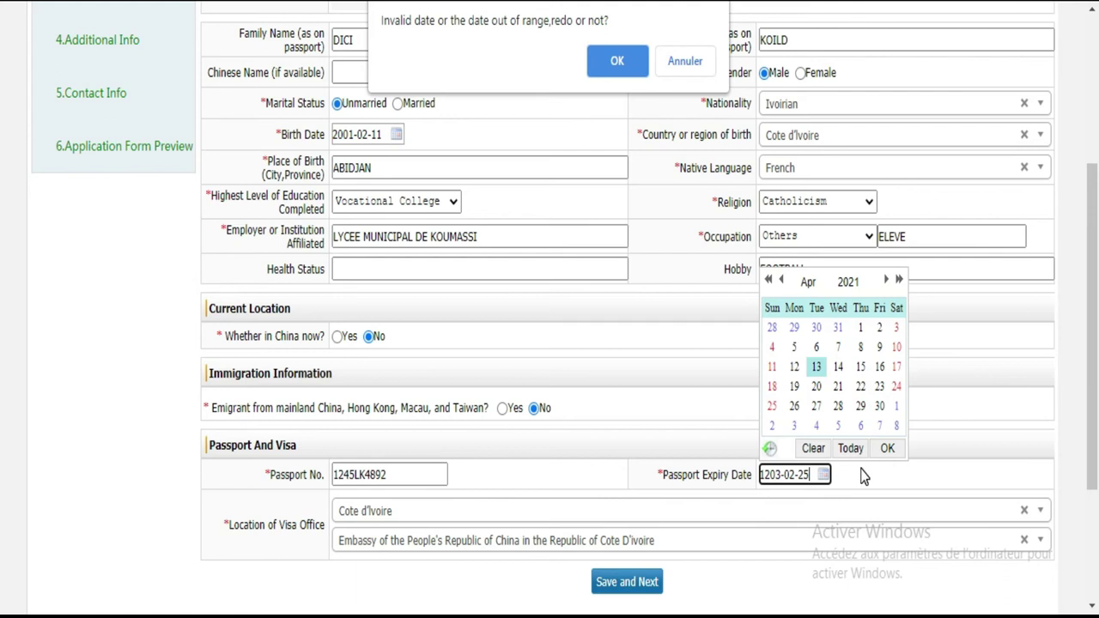
{"action": "left_click", "coordinate": [580, 511]}
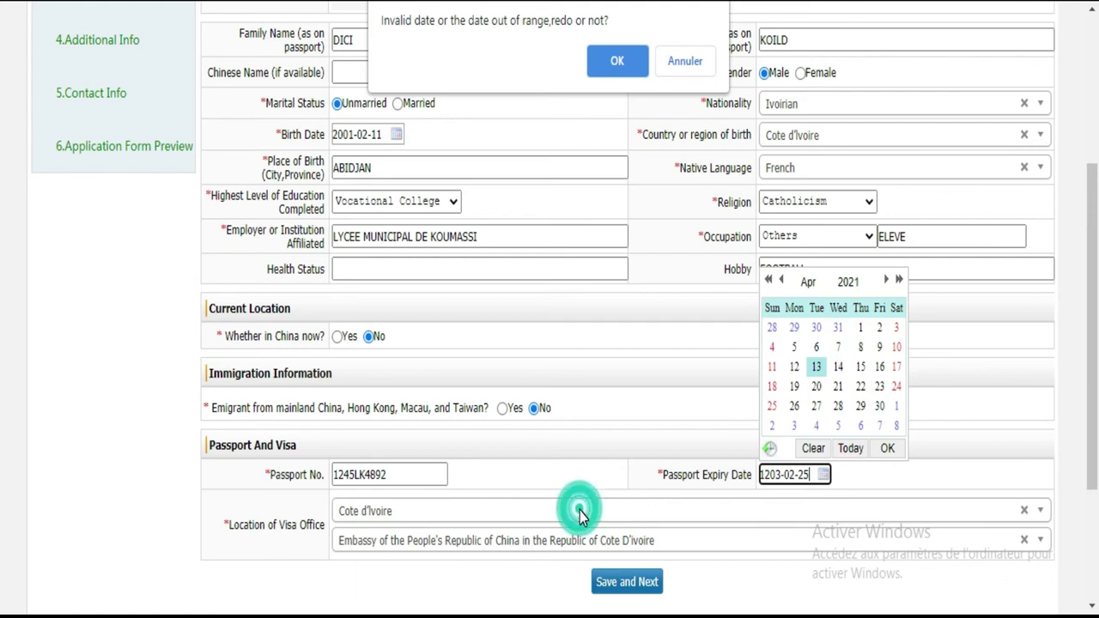
{"action": "left_click", "coordinate": [774, 478]}
{"action": "left_click", "coordinate": [770, 481]}
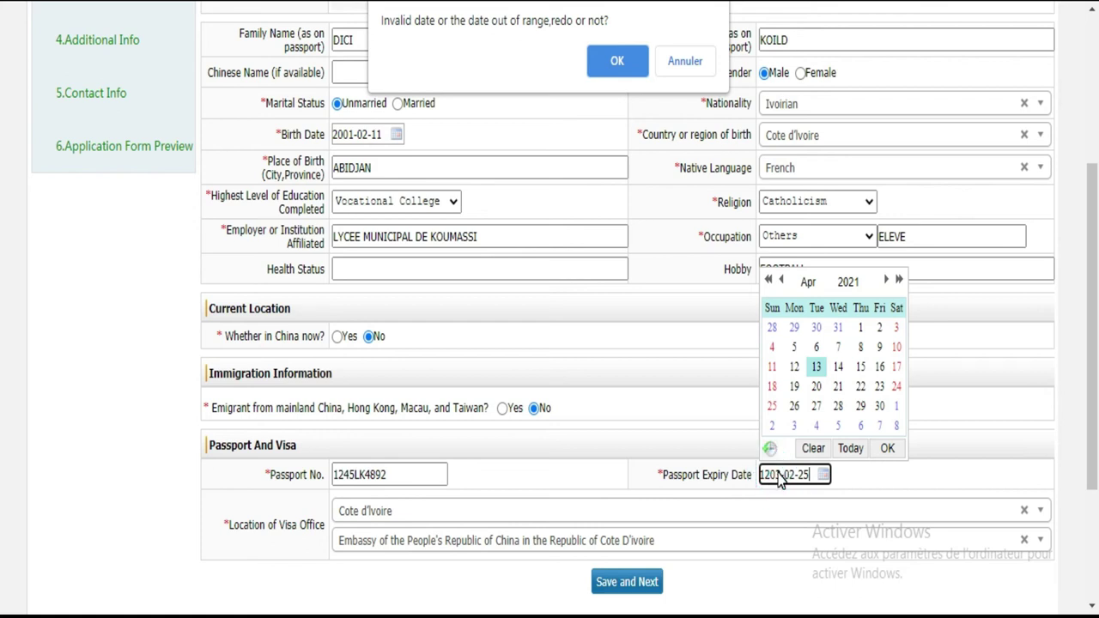
Step: Clear the invalid expiry date and pick 2025-03-31 from the calendar
{"action": "left_click", "coordinate": [685, 62]}
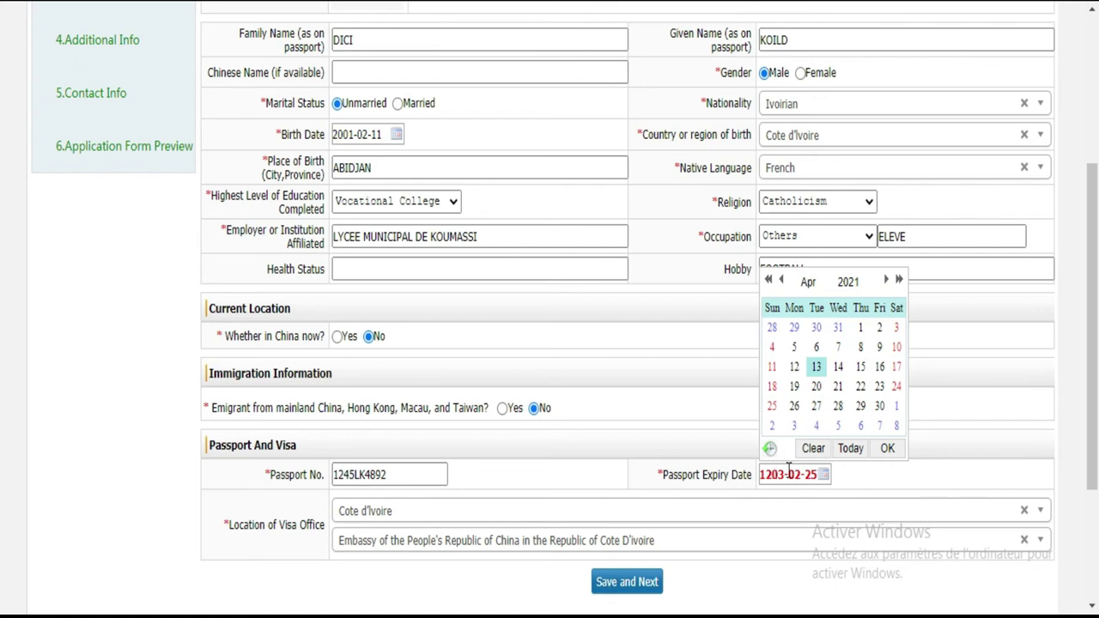
{"action": "left_click", "coordinate": [783, 474]}
{"action": "key", "text": "BackSpace"}
{"action": "key", "text": "BackSpace"}
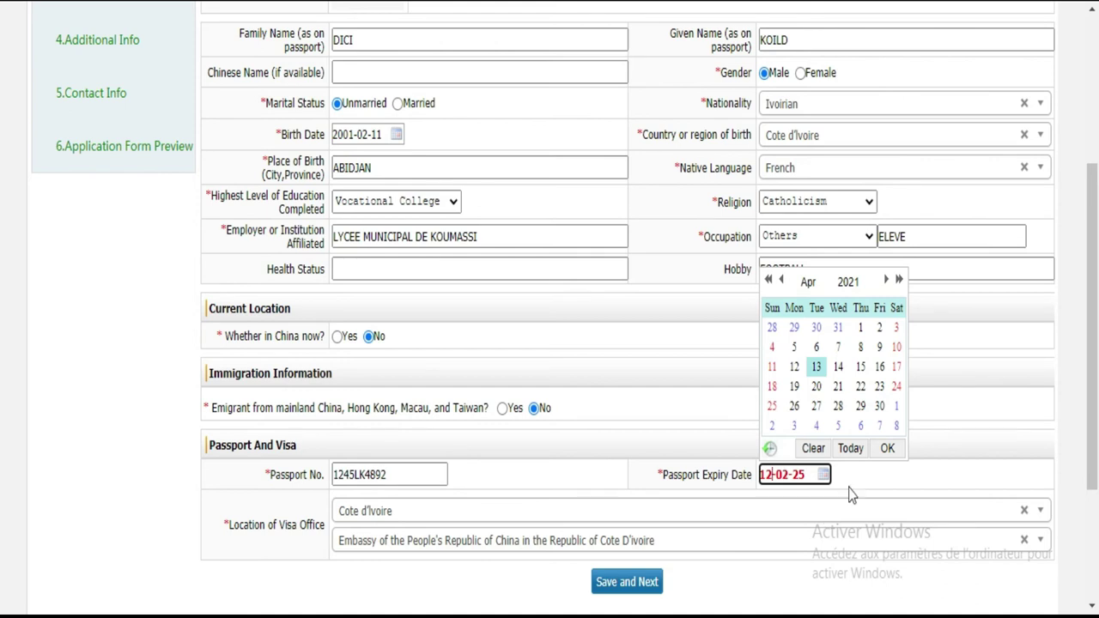
{"action": "left_click", "coordinate": [854, 513]}
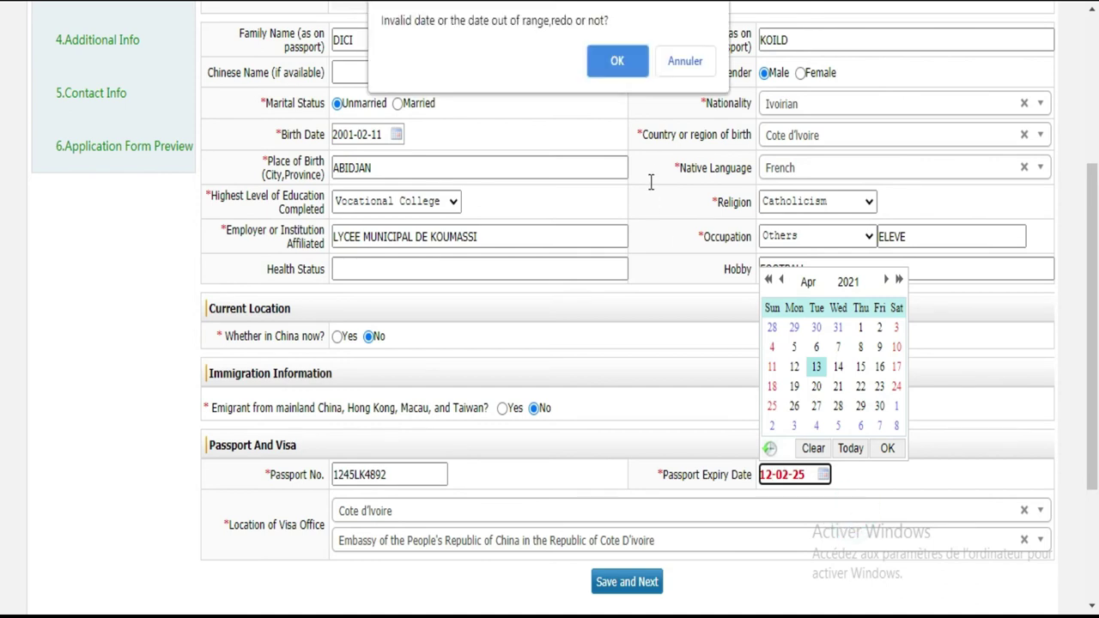
{"action": "left_click", "coordinate": [631, 71]}
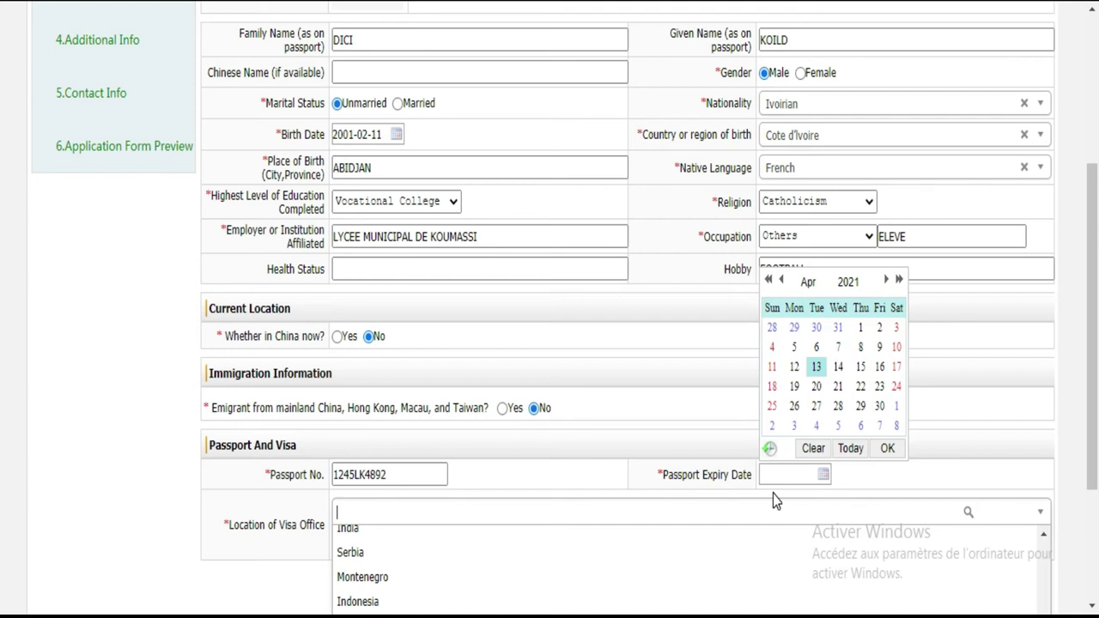
{"action": "left_click", "coordinate": [800, 471]}
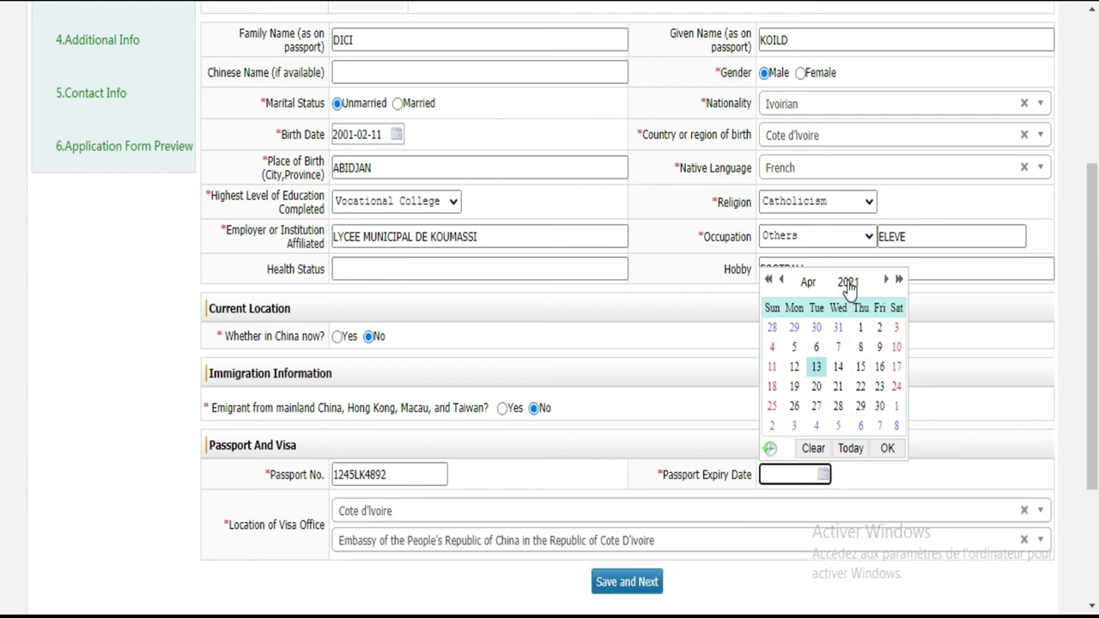
{"action": "left_click", "coordinate": [848, 283]}
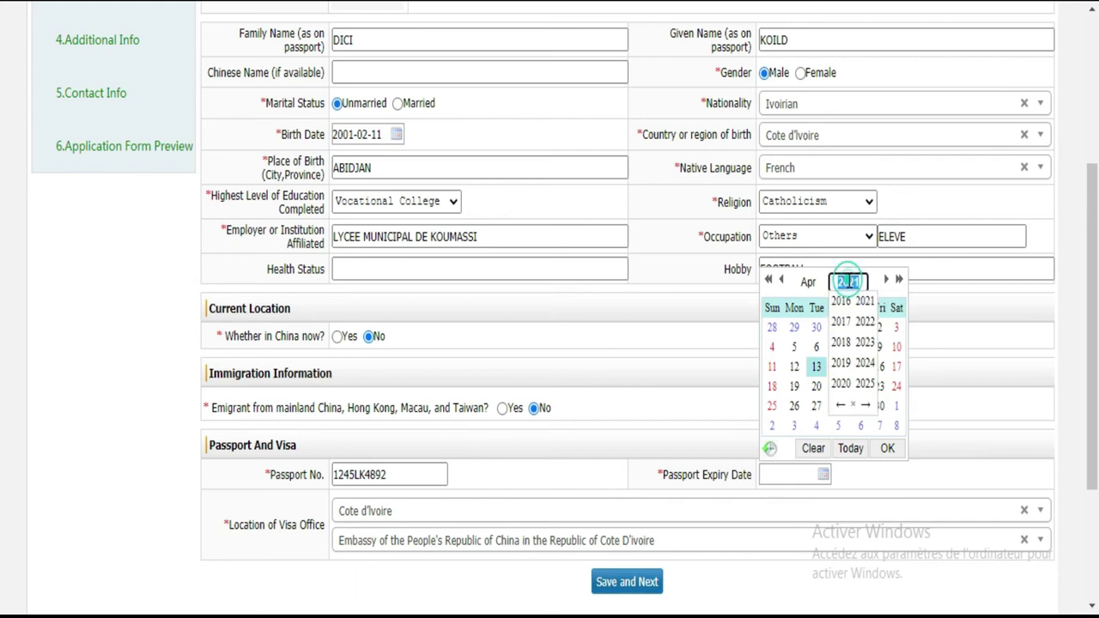
{"action": "left_click", "coordinate": [864, 385]}
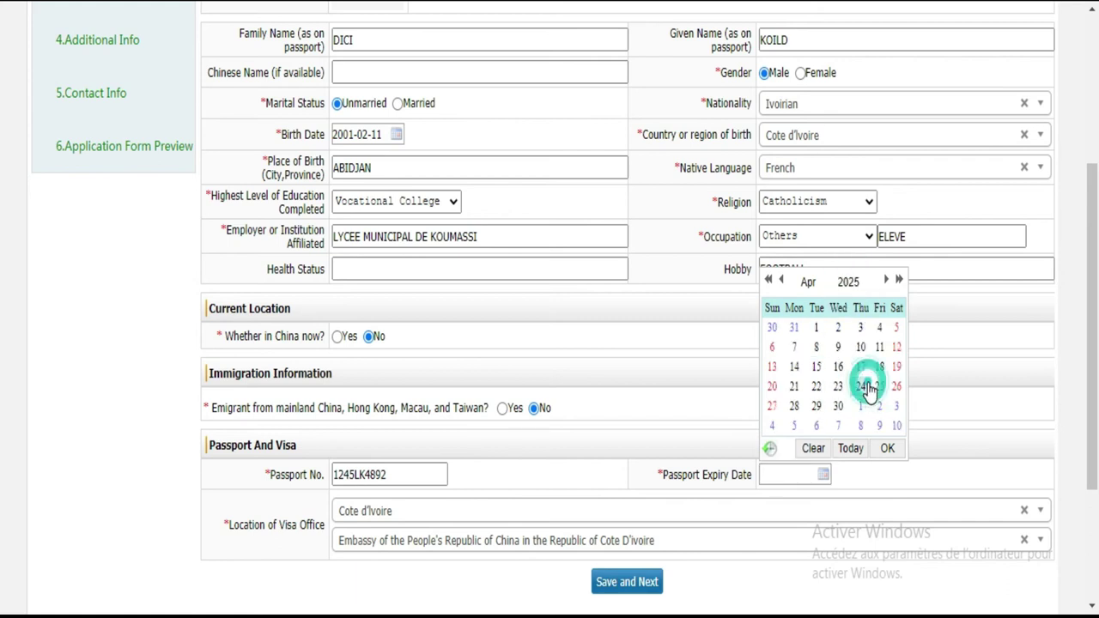
{"action": "left_click", "coordinate": [794, 327]}
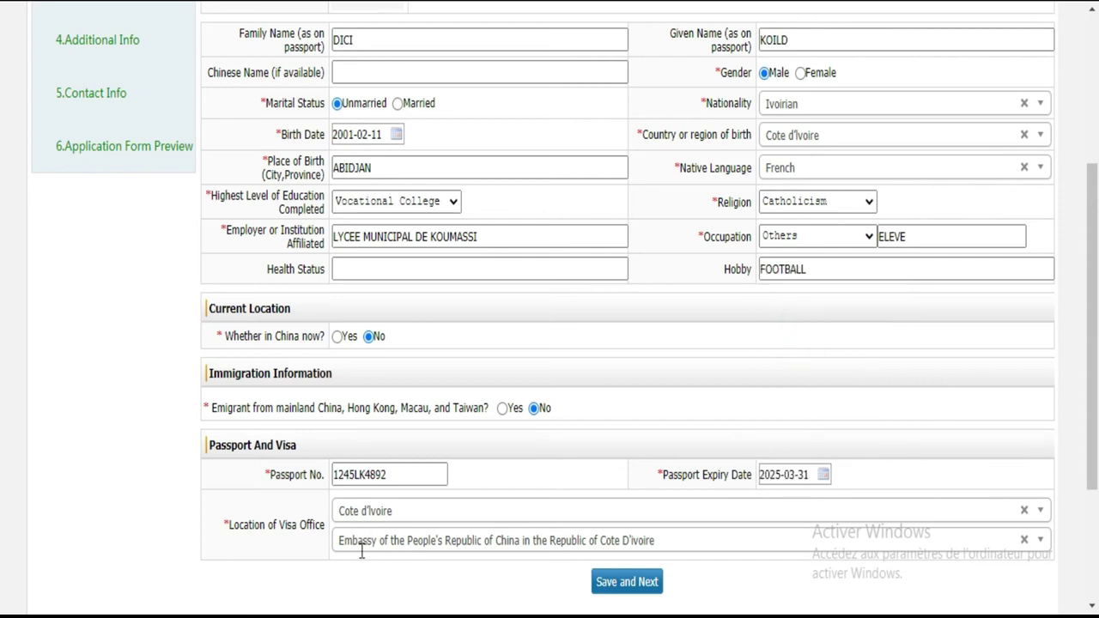
Step: Search 'COT' to set the visa office to Cote d'Ivoire, then pick the Chinese Embassy there
{"action": "left_click", "coordinate": [400, 511]}
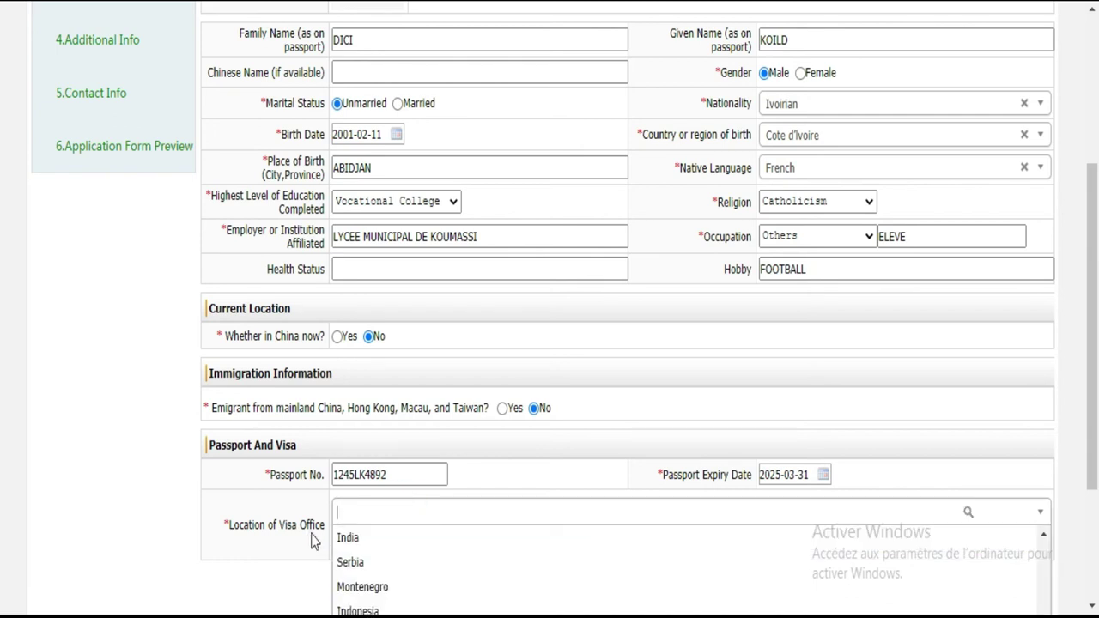
{"action": "type", "text": "CO"}
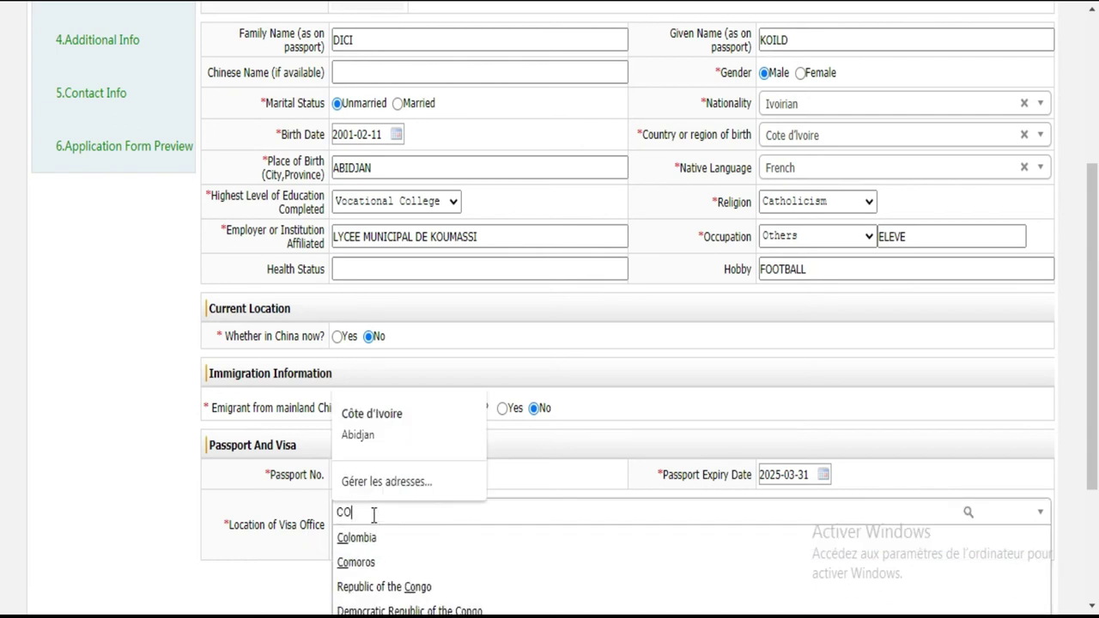
{"action": "key", "text": "BackSpace"}
{"action": "key", "text": "BackSpace"}
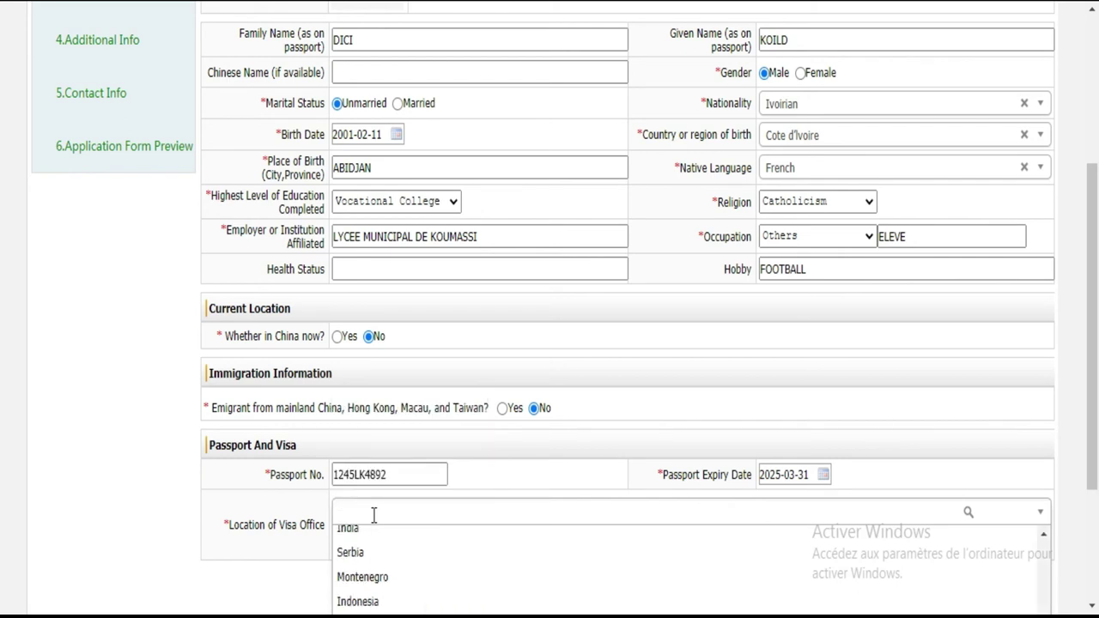
{"action": "type", "text": "COT"}
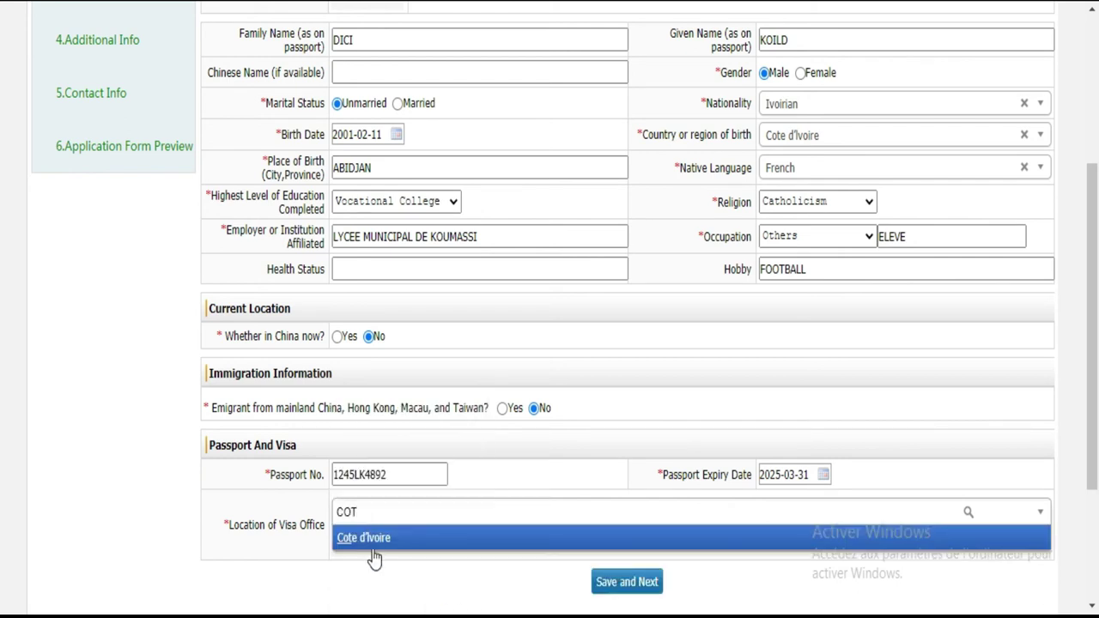
{"action": "left_click", "coordinate": [373, 541]}
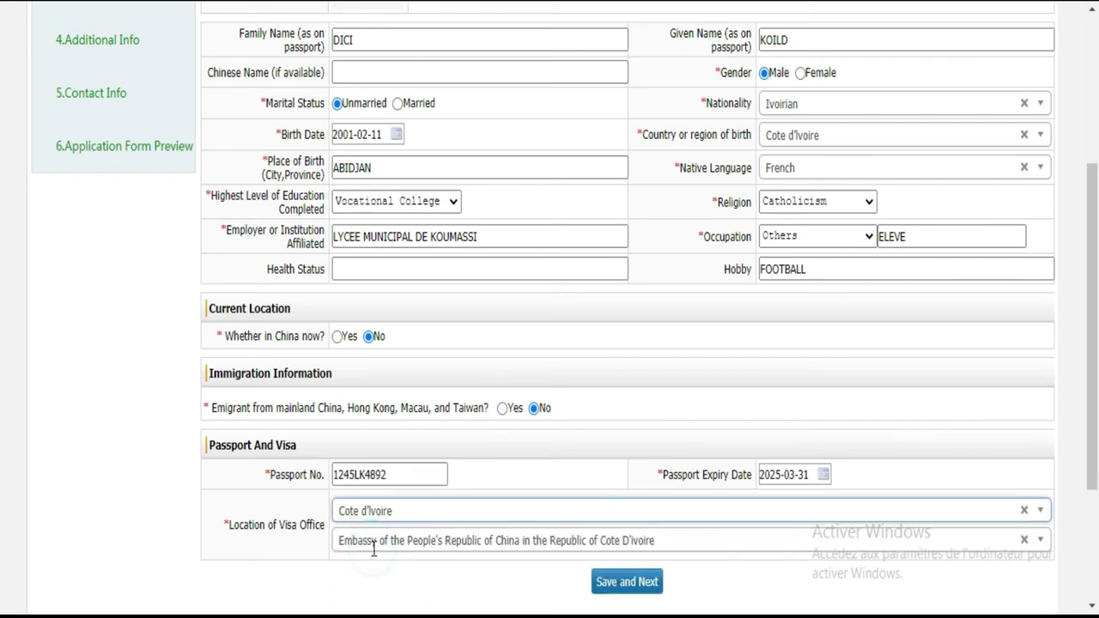
{"action": "left_click", "coordinate": [555, 541]}
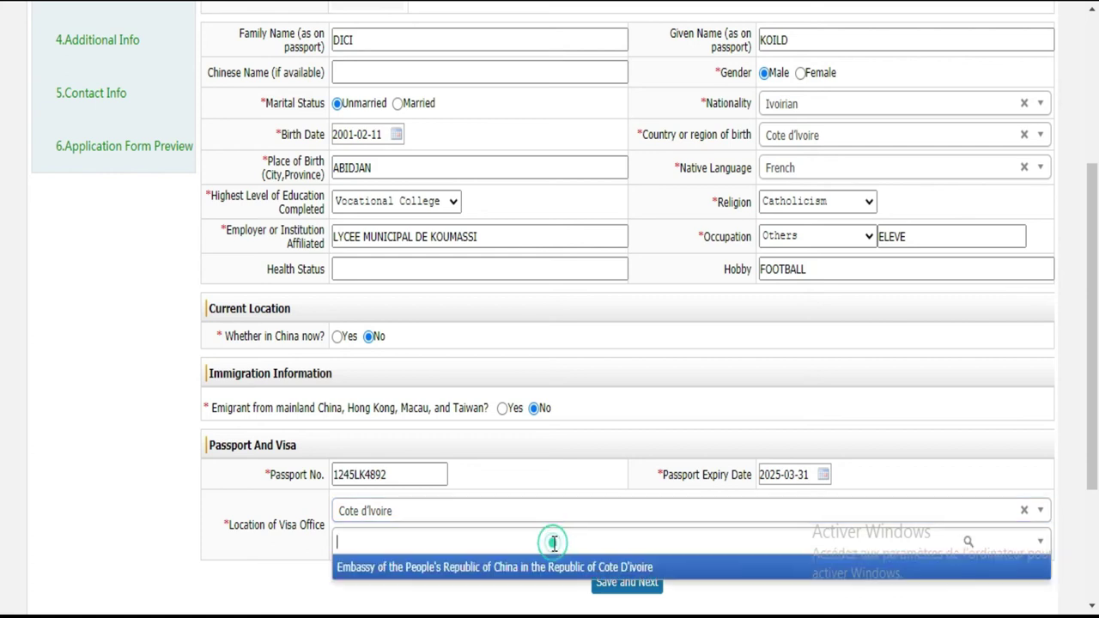
{"action": "left_click", "coordinate": [540, 567]}
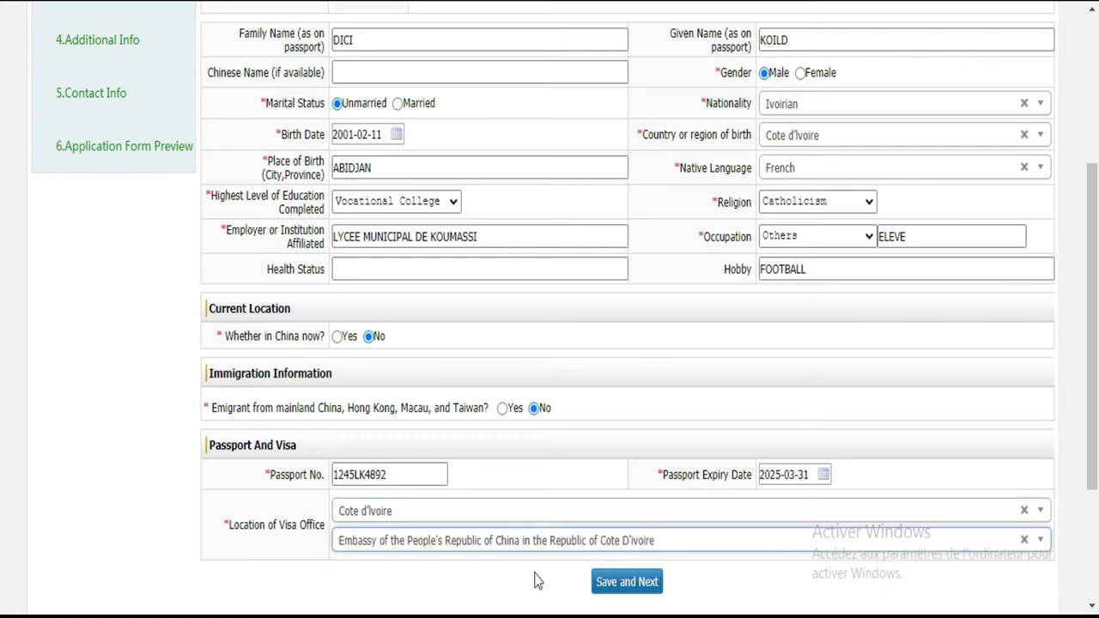
Step: Click Save and Next on the Basic Info form, then acknowledge the photo-required warning
{"action": "scroll", "coordinate": [4, 355], "scroll_direction": "down", "scroll_amount": 3}
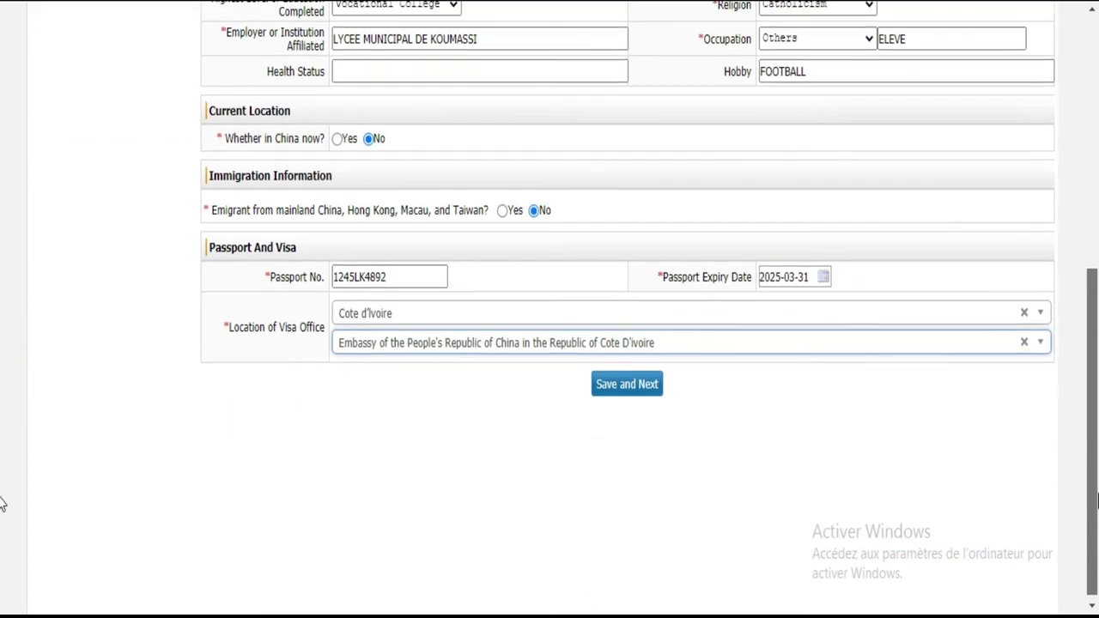
{"action": "scroll", "coordinate": [3, 534], "scroll_direction": "up", "scroll_amount": 7}
{"action": "scroll", "coordinate": [1, 544], "scroll_direction": "down", "scroll_amount": 7}
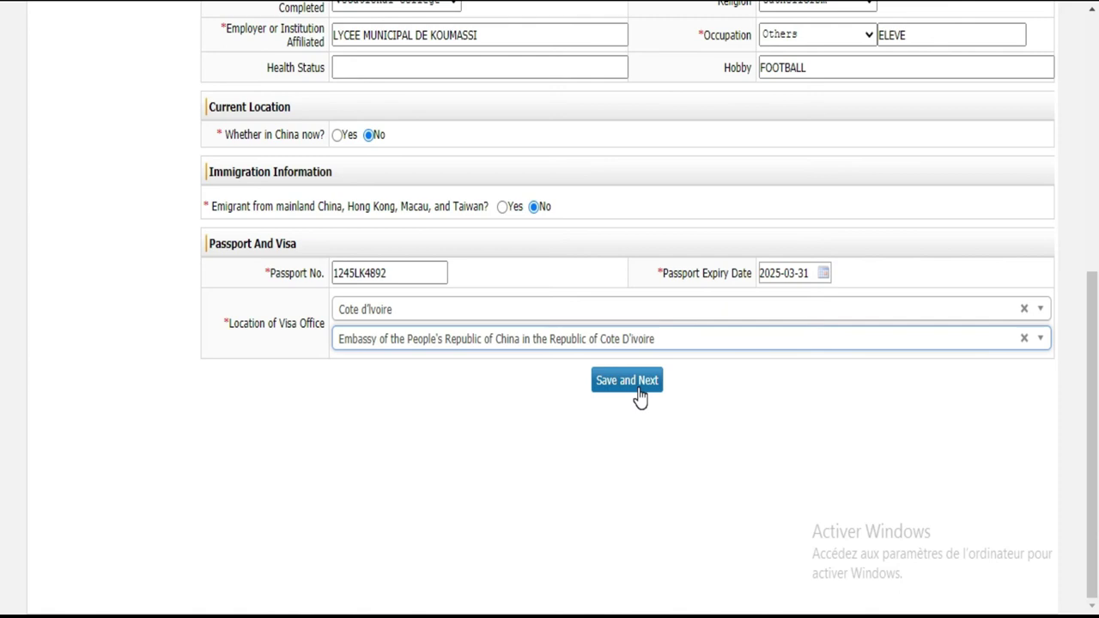
{"action": "scroll", "coordinate": [1083, 197], "scroll_direction": "up", "scroll_amount": 3}
{"action": "scroll", "coordinate": [1083, 197], "scroll_direction": "up", "scroll_amount": 2}
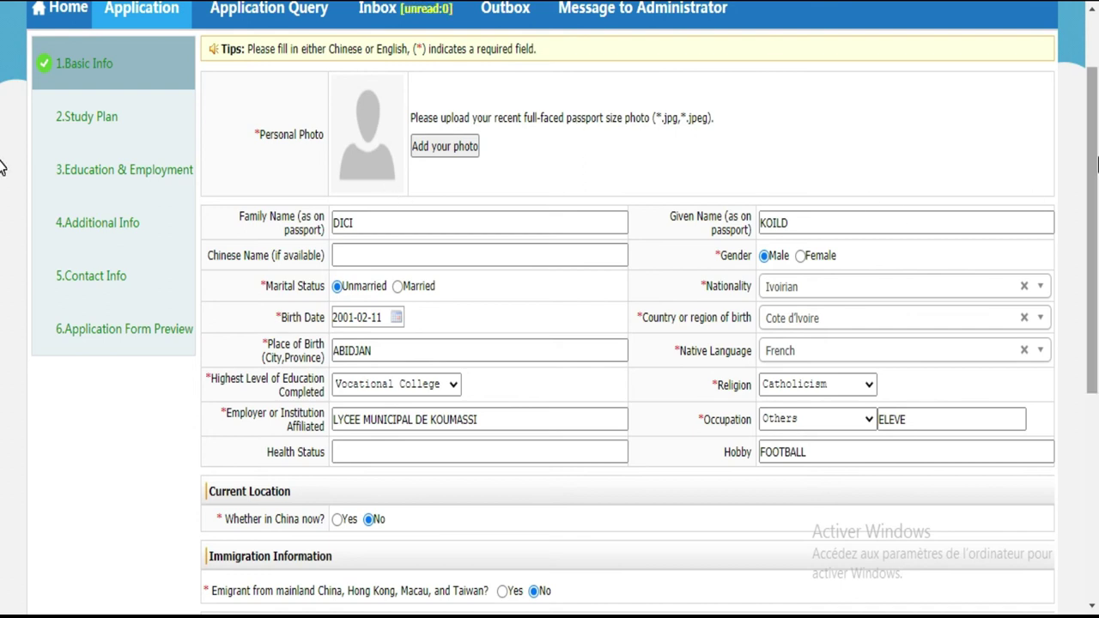
{"action": "scroll", "coordinate": [2, 448], "scroll_direction": "down", "scroll_amount": 5}
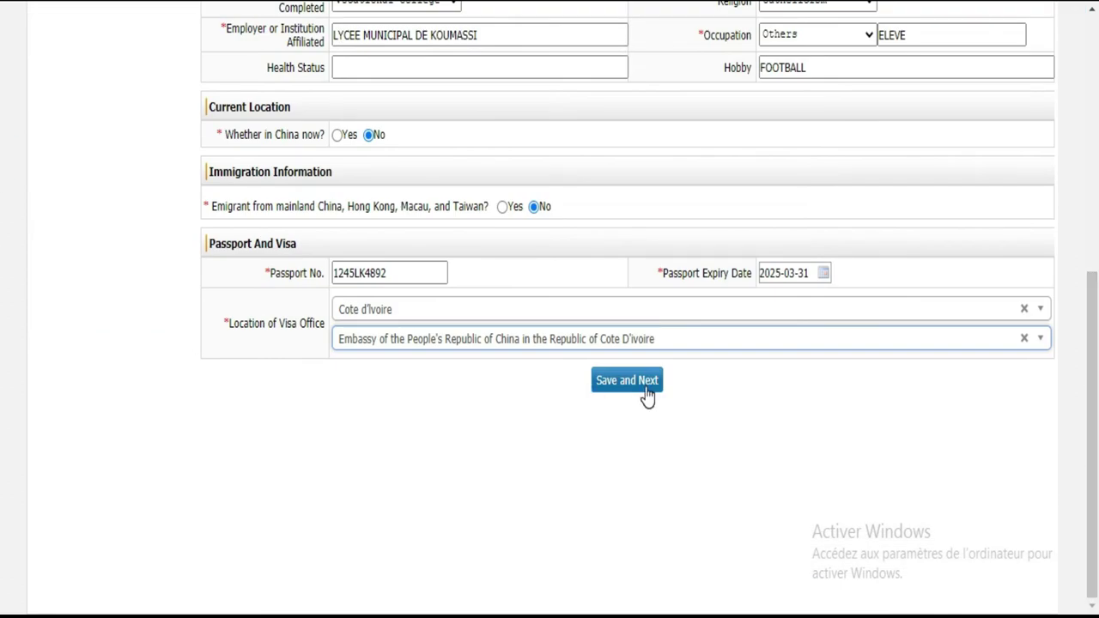
{"action": "left_click", "coordinate": [648, 395]}
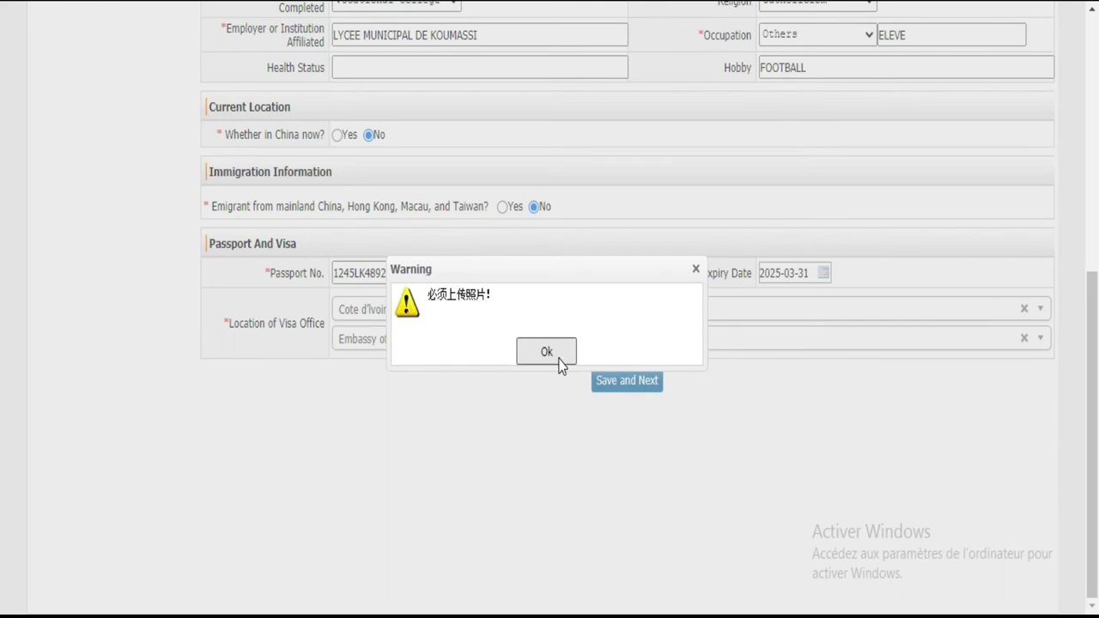
{"action": "left_click", "coordinate": [558, 359]}
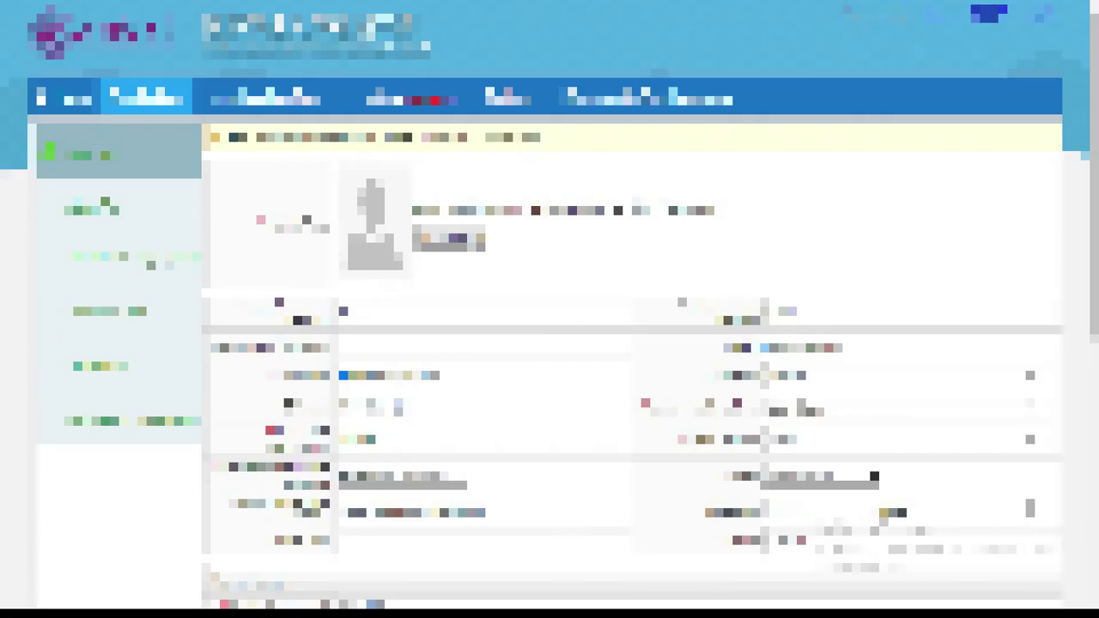
Step: Pick the portrait image in the 'Add your photo' file dialog as the personal photo
{"action": "left_click", "coordinate": [448, 238]}
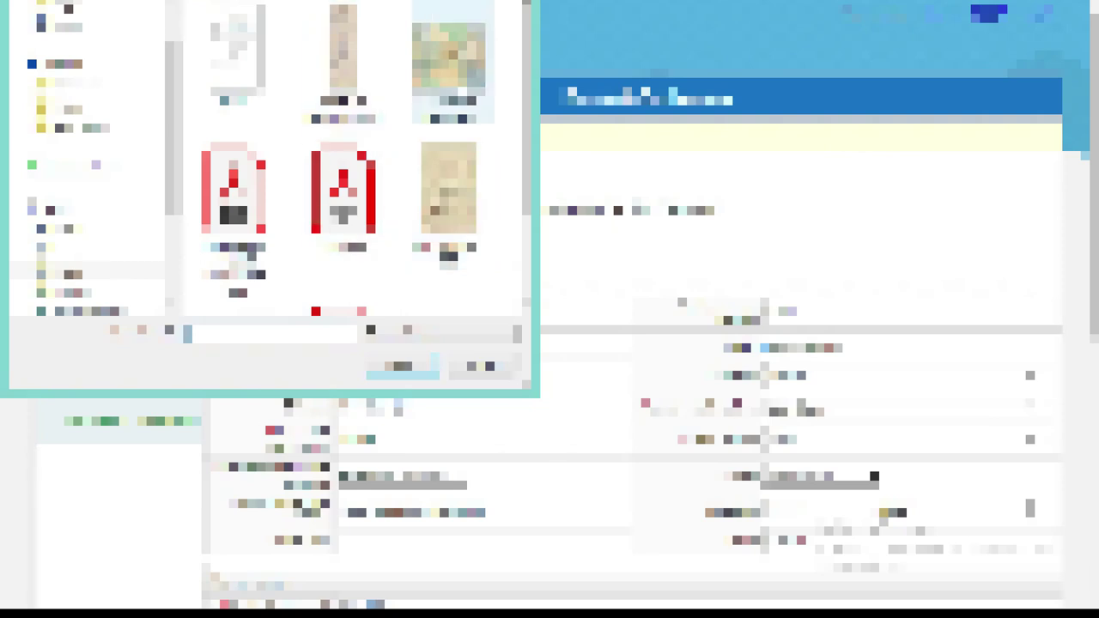
{"action": "scroll", "coordinate": [491, 123], "scroll_direction": "down", "scroll_amount": 3}
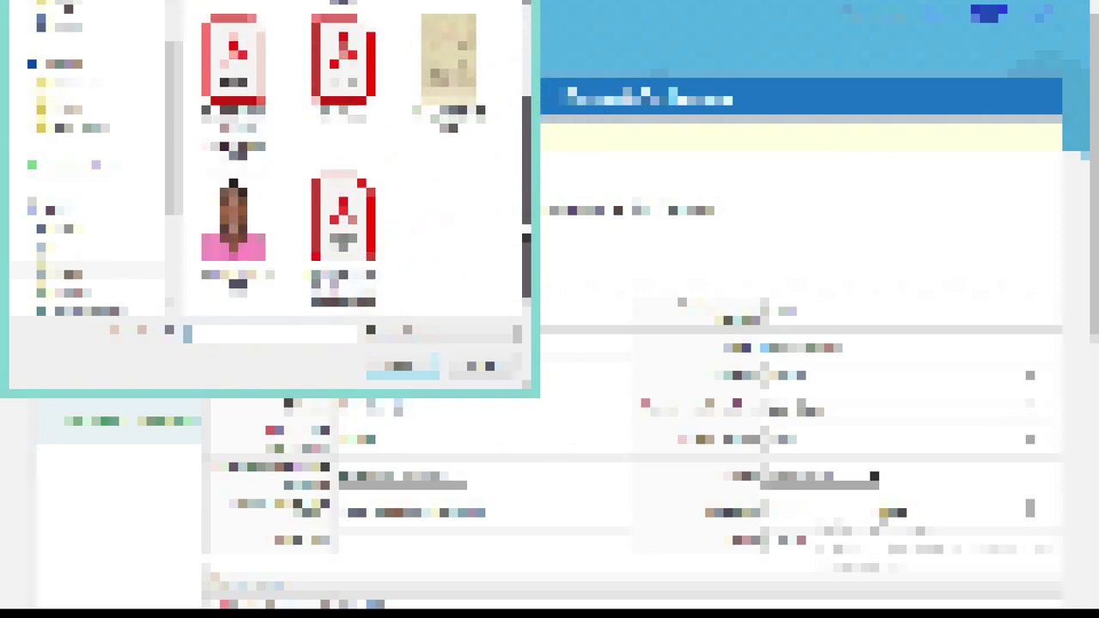
{"action": "double_click", "coordinate": [234, 221]}
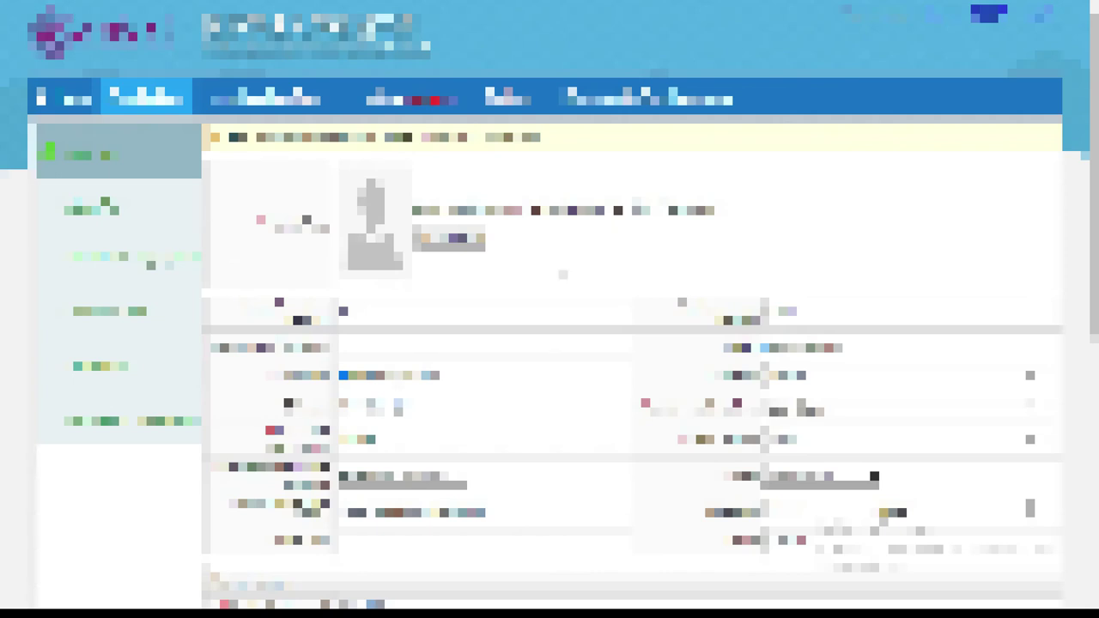
Step: Save the Basic Info form with Save and Next to reach the Study Plan page
{"action": "scroll", "coordinate": [4, 116], "scroll_direction": "down", "scroll_amount": 10}
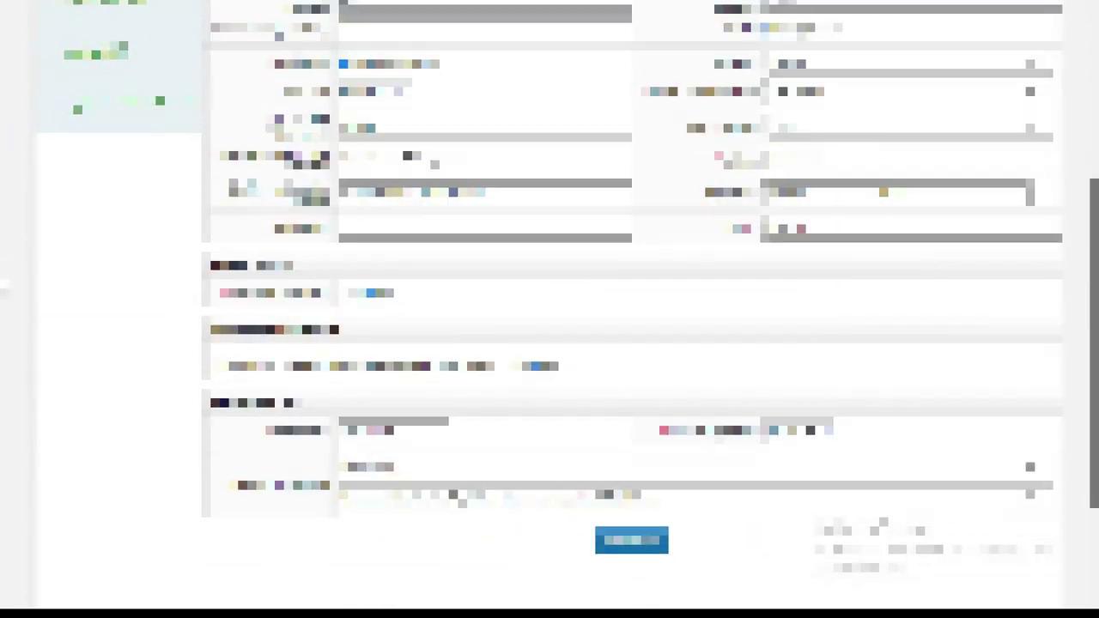
{"action": "scroll", "coordinate": [2, 137], "scroll_direction": "up", "scroll_amount": 9}
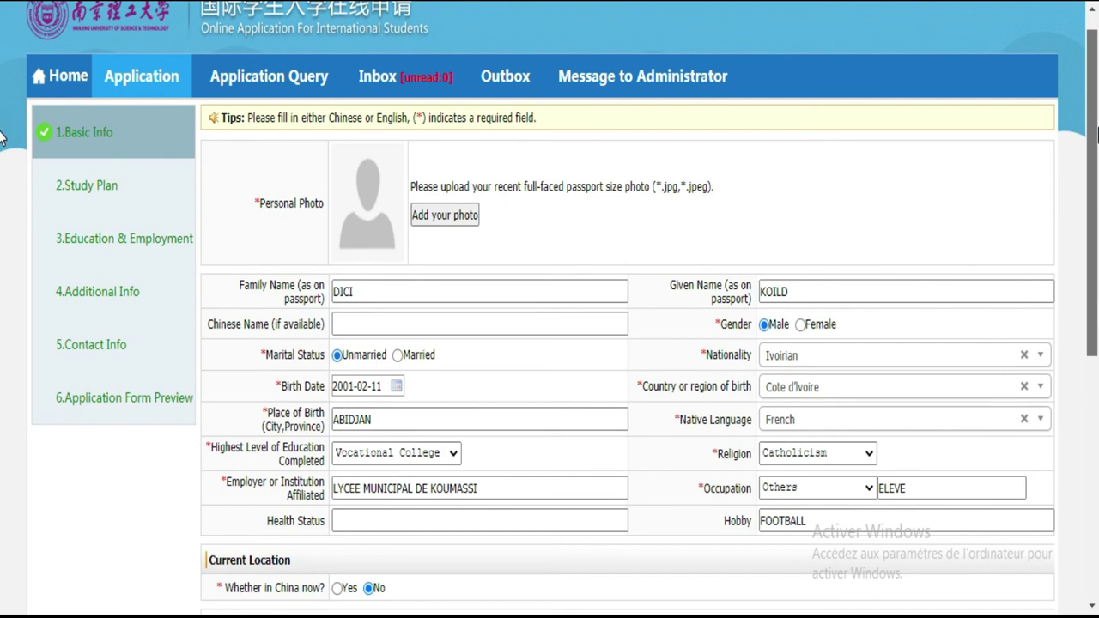
{"action": "scroll", "coordinate": [2, 138], "scroll_direction": "down", "scroll_amount": 1}
{"action": "scroll", "coordinate": [2, 142], "scroll_direction": "down", "scroll_amount": 5}
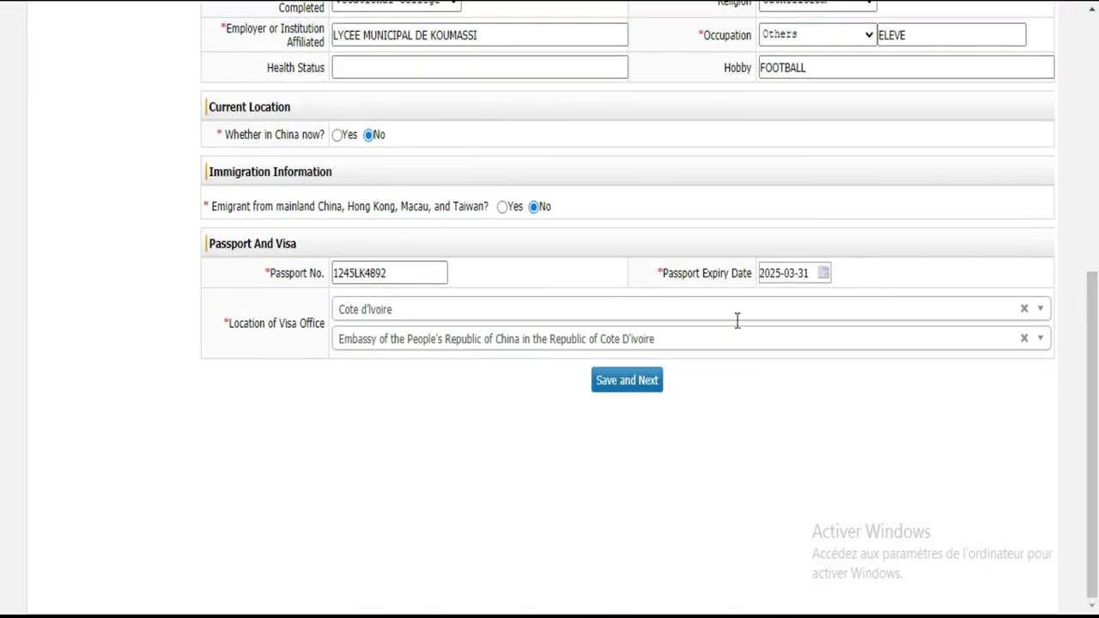
{"action": "left_click", "coordinate": [625, 380]}
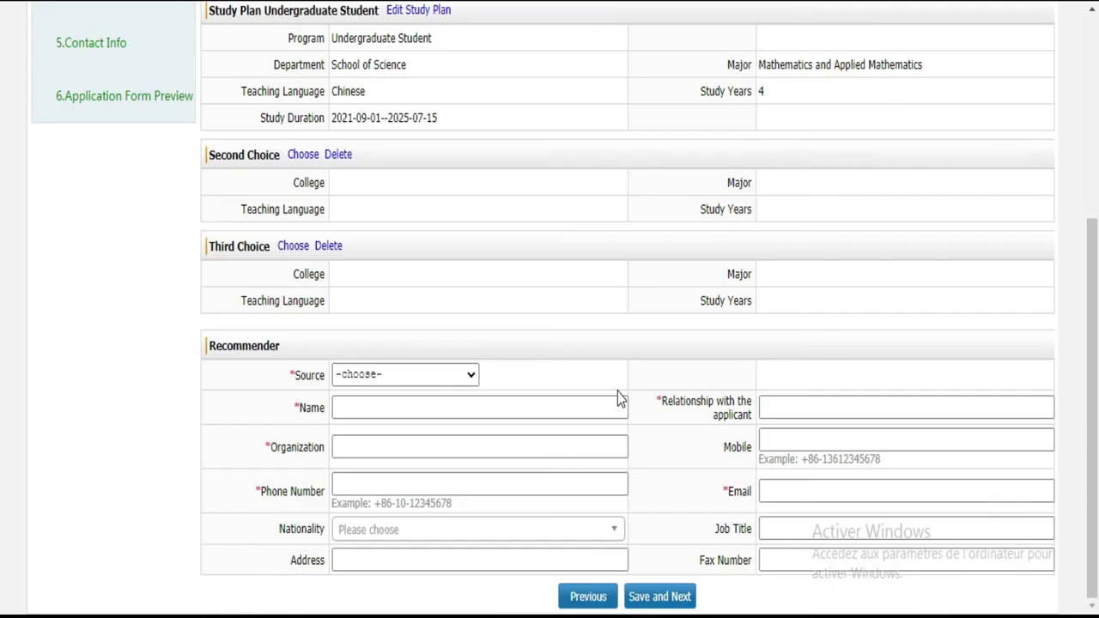
Step: Set Chinese Language Proficiency to None, leaving the Level of HSK list unchosen
{"action": "left_click_drag", "start_coordinate": [1092, 259], "coordinate": [1093, 56]}
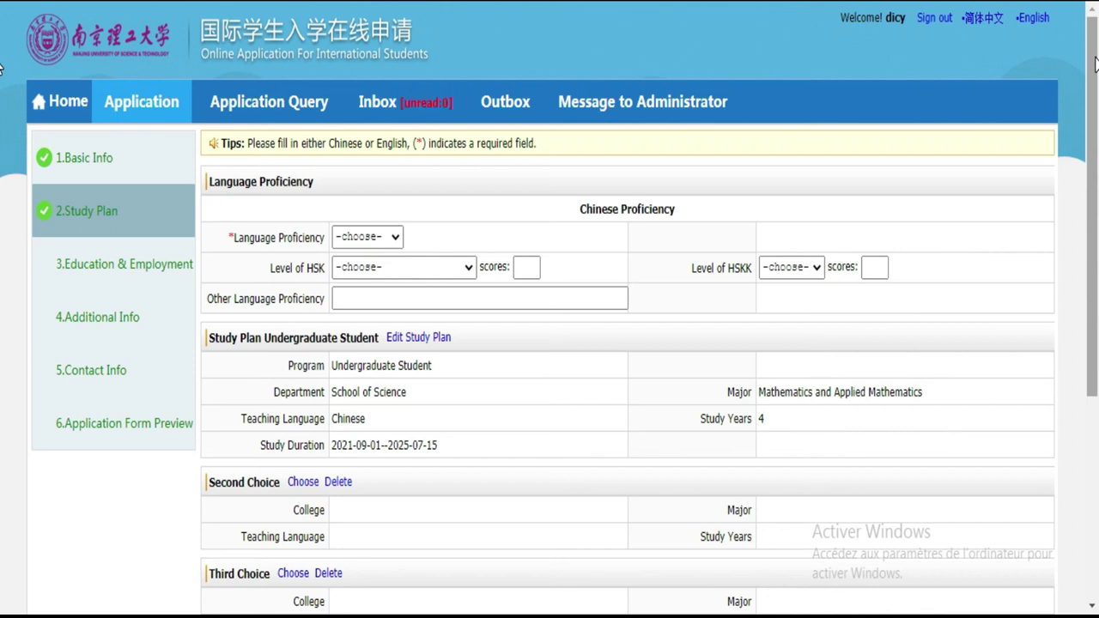
{"action": "left_click", "coordinate": [388, 246]}
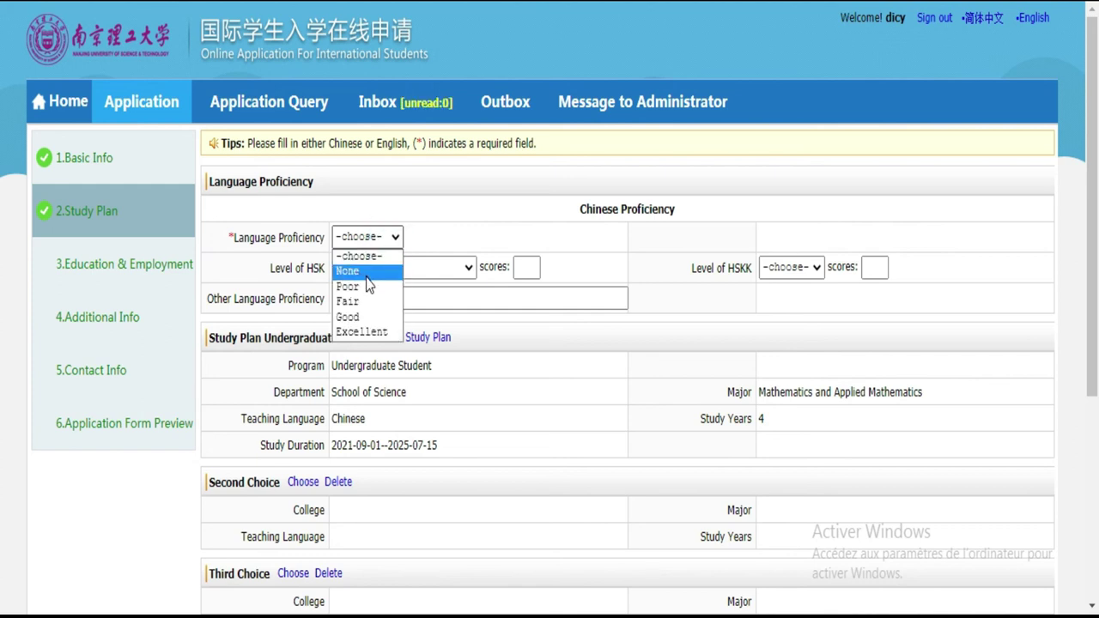
{"action": "left_click", "coordinate": [448, 222]}
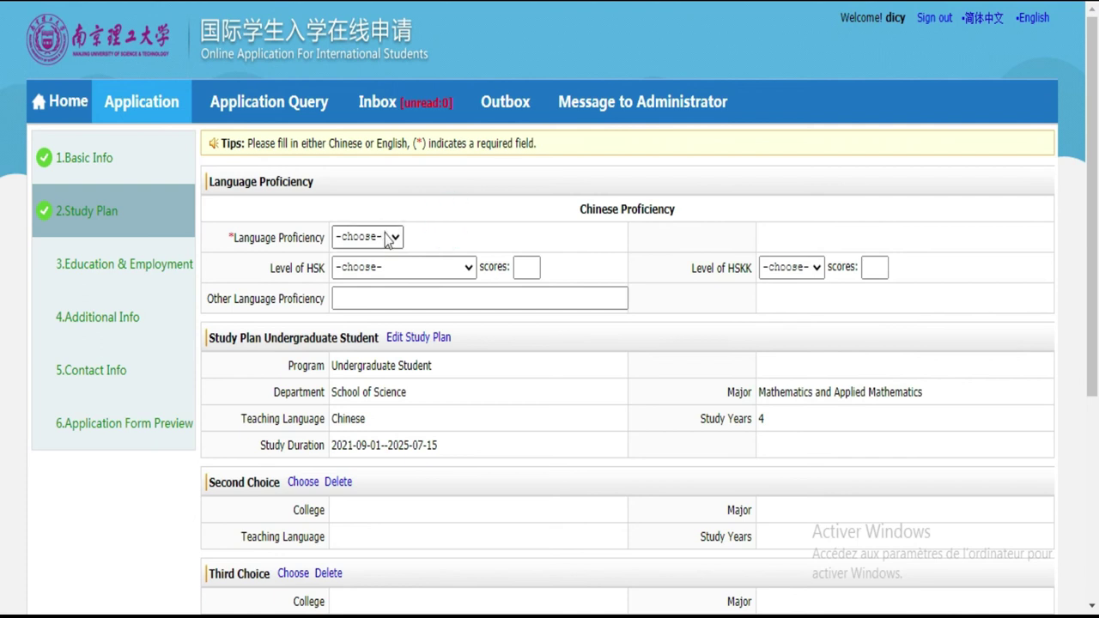
{"action": "left_click", "coordinate": [398, 244]}
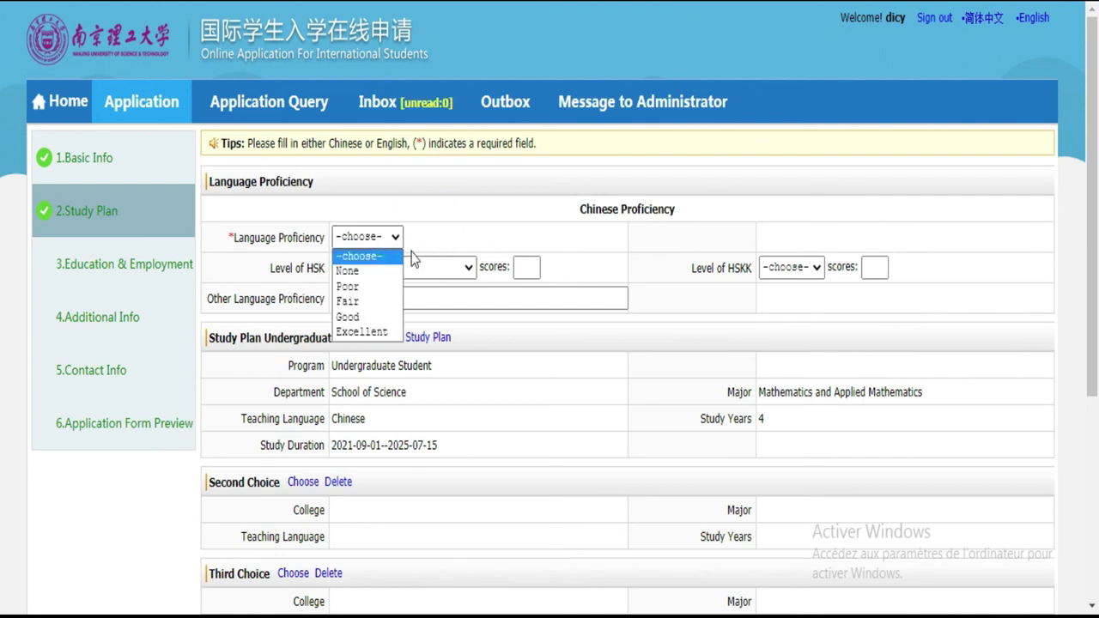
{"action": "left_click", "coordinate": [375, 273]}
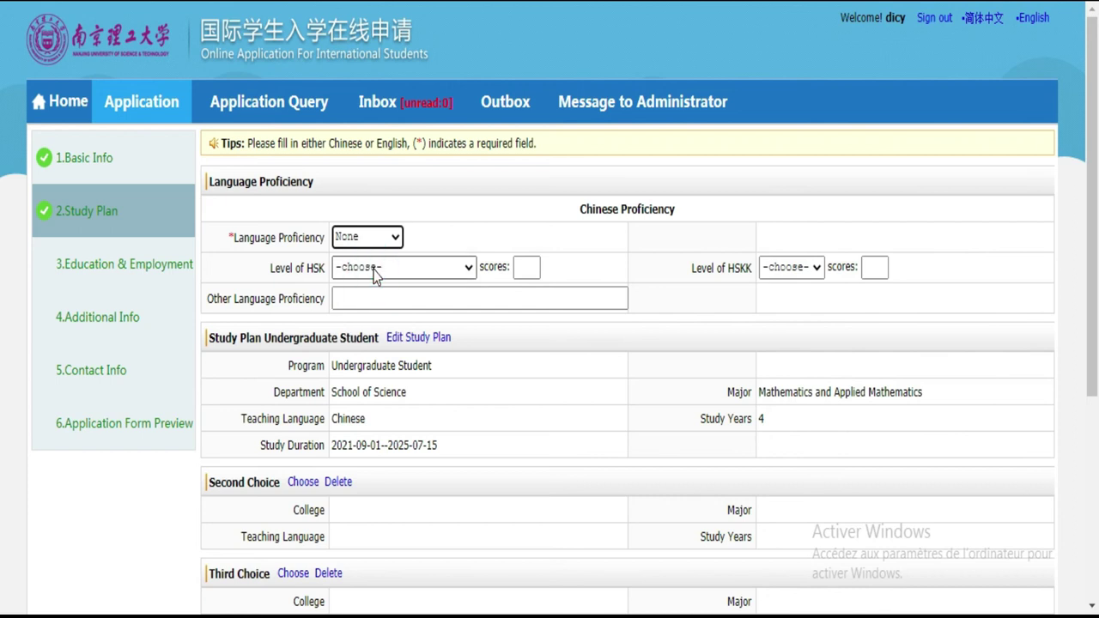
{"action": "left_click", "coordinate": [455, 271]}
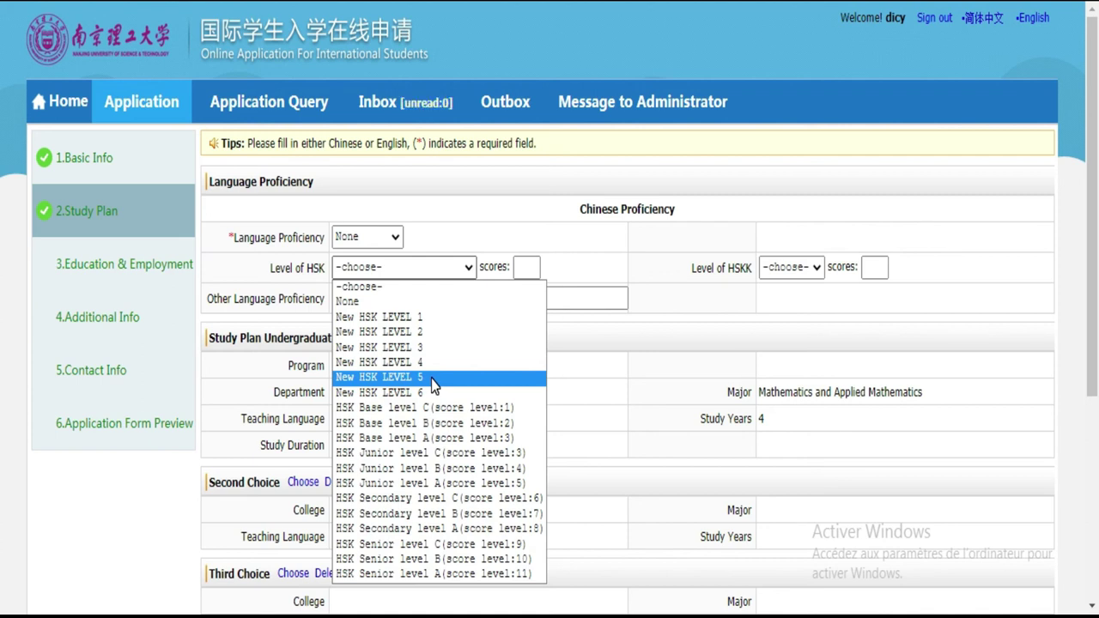
{"action": "left_click", "coordinate": [422, 267]}
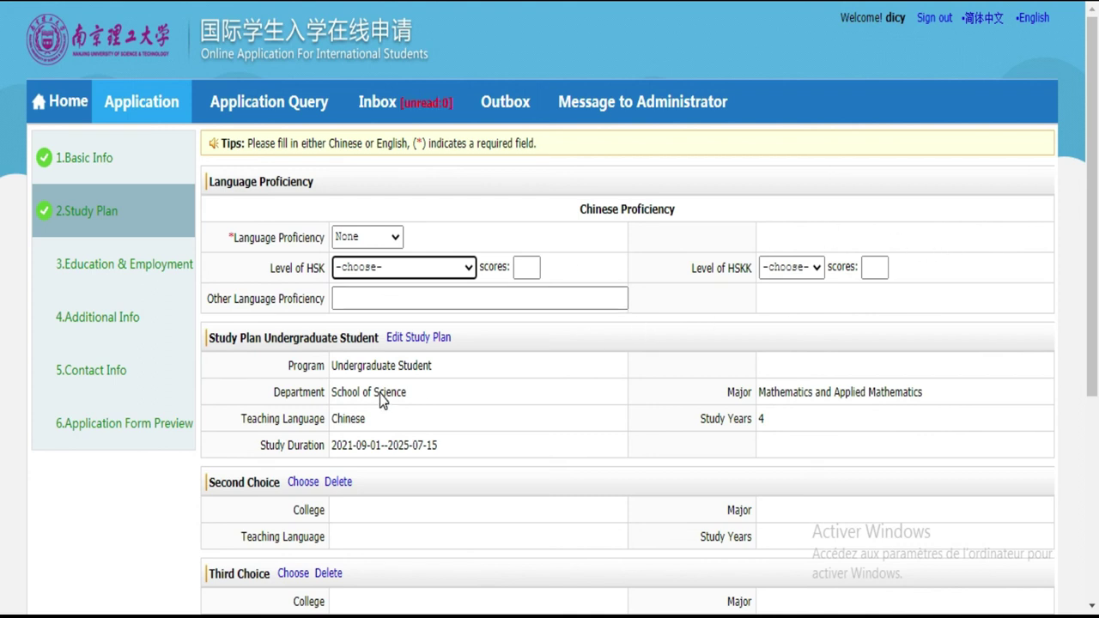
Step: Scroll the Study Plan page past the Teaching Language row down to the Recommender section
{"action": "scroll", "coordinate": [3, 258], "scroll_direction": "down", "scroll_amount": 3}
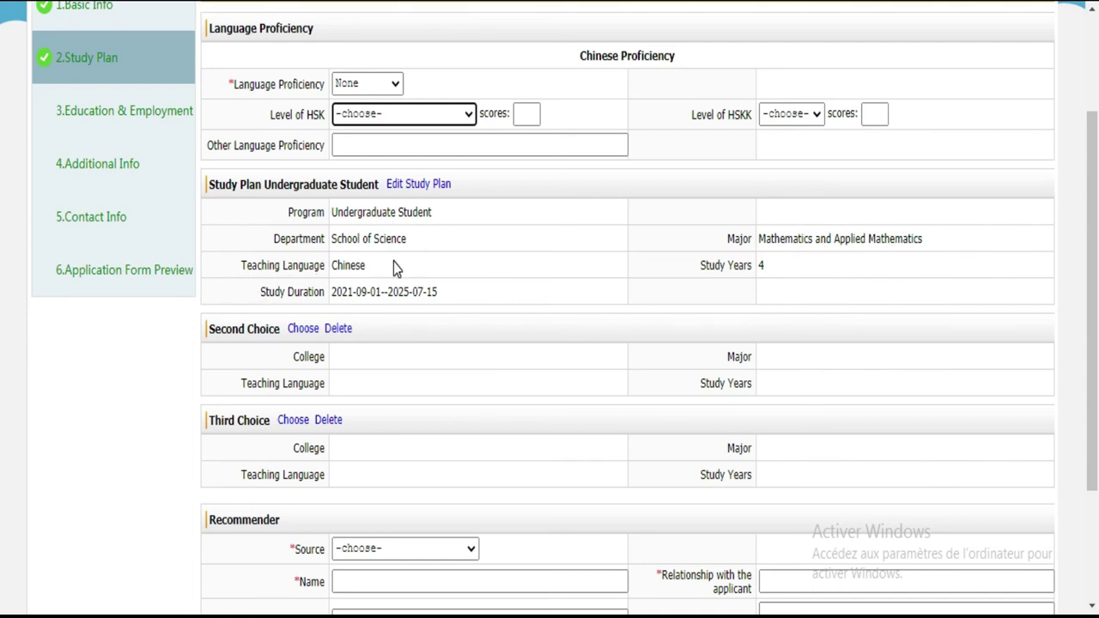
{"action": "left_click_drag", "start_coordinate": [393, 266], "coordinate": [294, 268]}
{"action": "left_click_drag", "start_coordinate": [247, 265], "coordinate": [236, 264]}
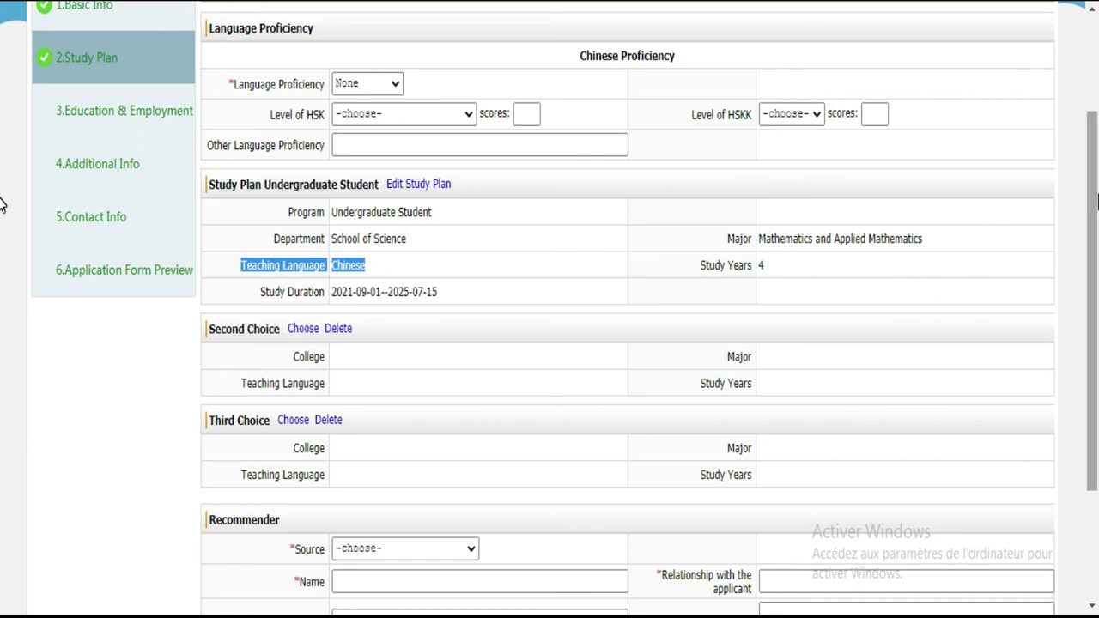
{"action": "scroll", "coordinate": [2, 204], "scroll_direction": "down", "scroll_amount": 3}
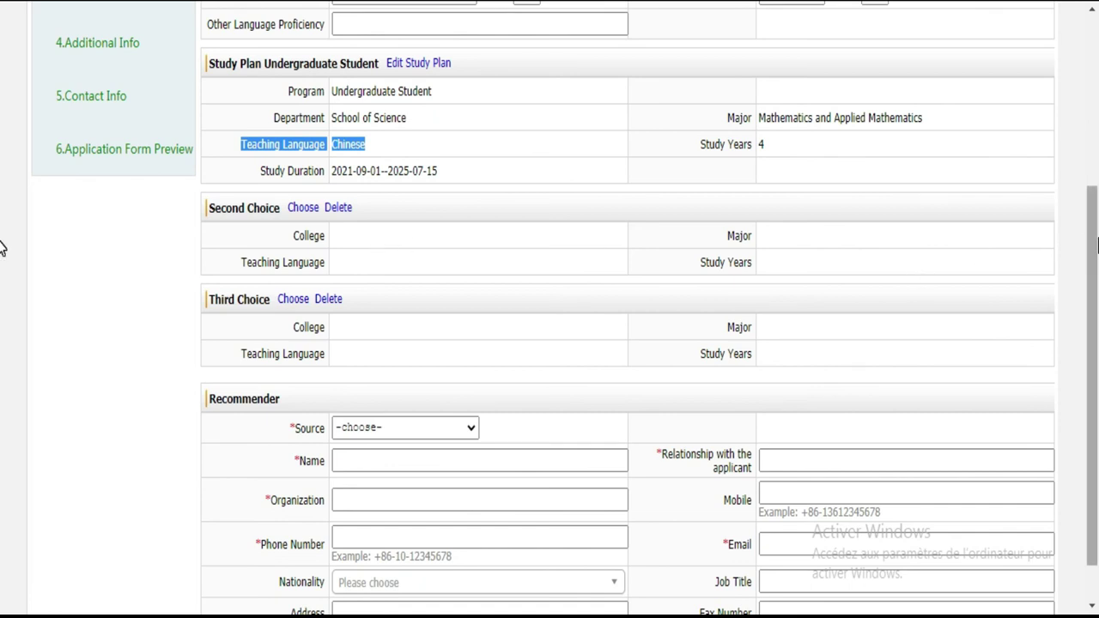
{"action": "scroll", "coordinate": [2, 247], "scroll_direction": "down", "scroll_amount": 1}
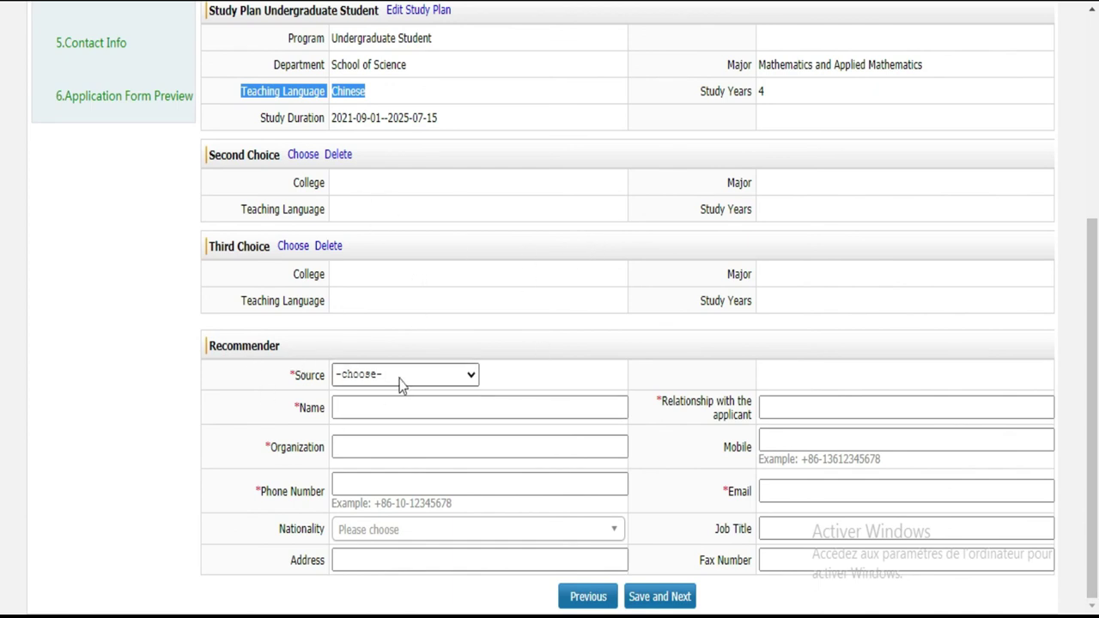
Step: Set the recommender Source to Friends & Relatives and enter the recommender's name
{"action": "left_click", "coordinate": [448, 378]}
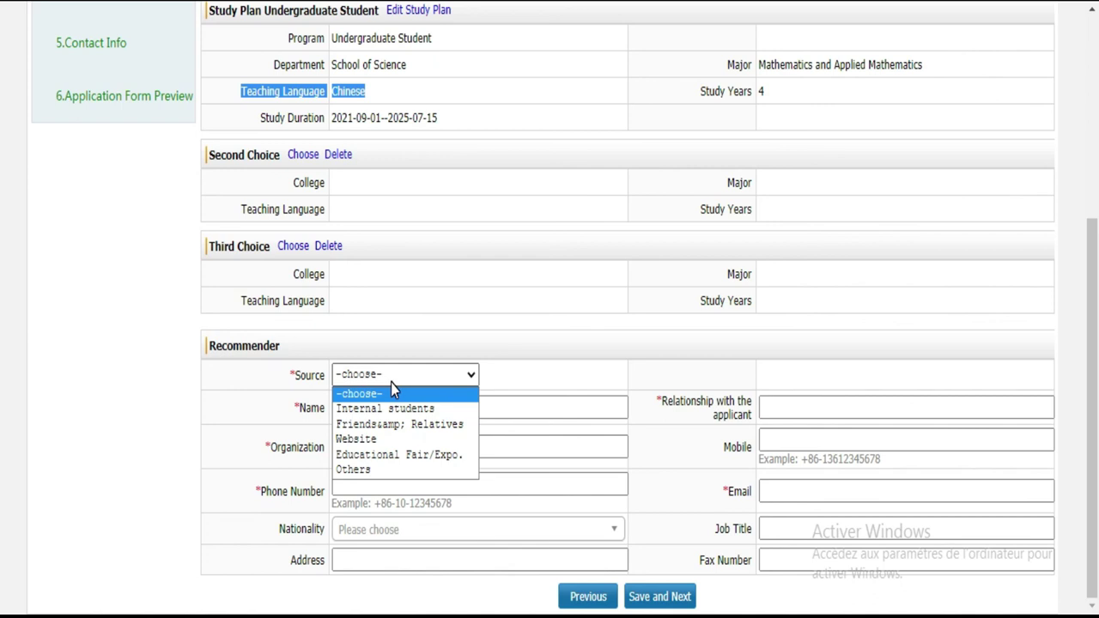
{"action": "left_click", "coordinate": [402, 427]}
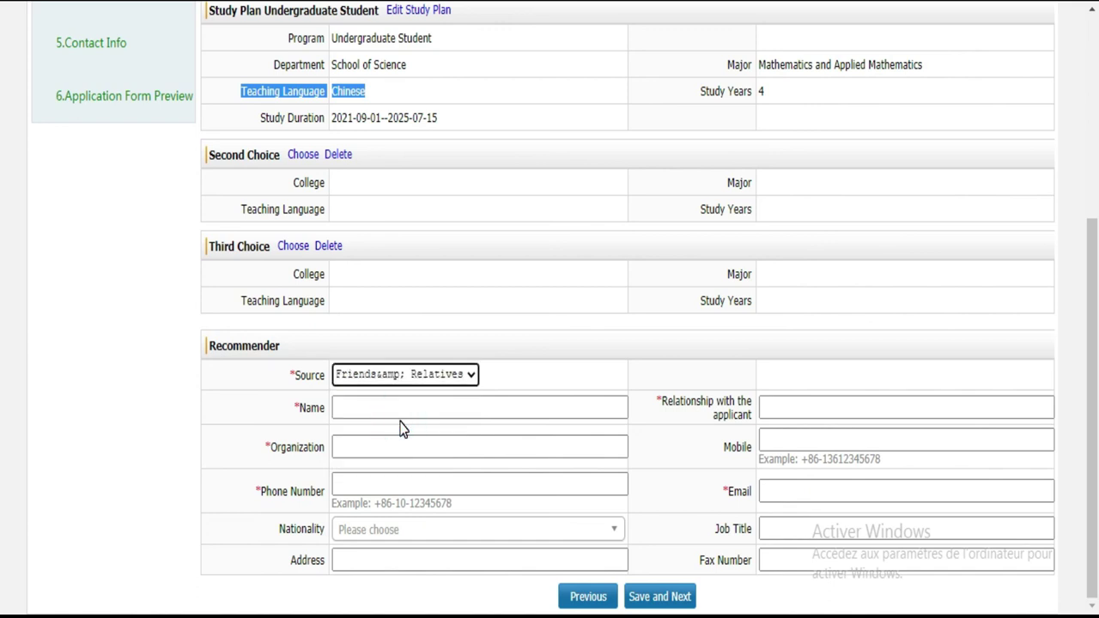
{"action": "left_click", "coordinate": [401, 409]}
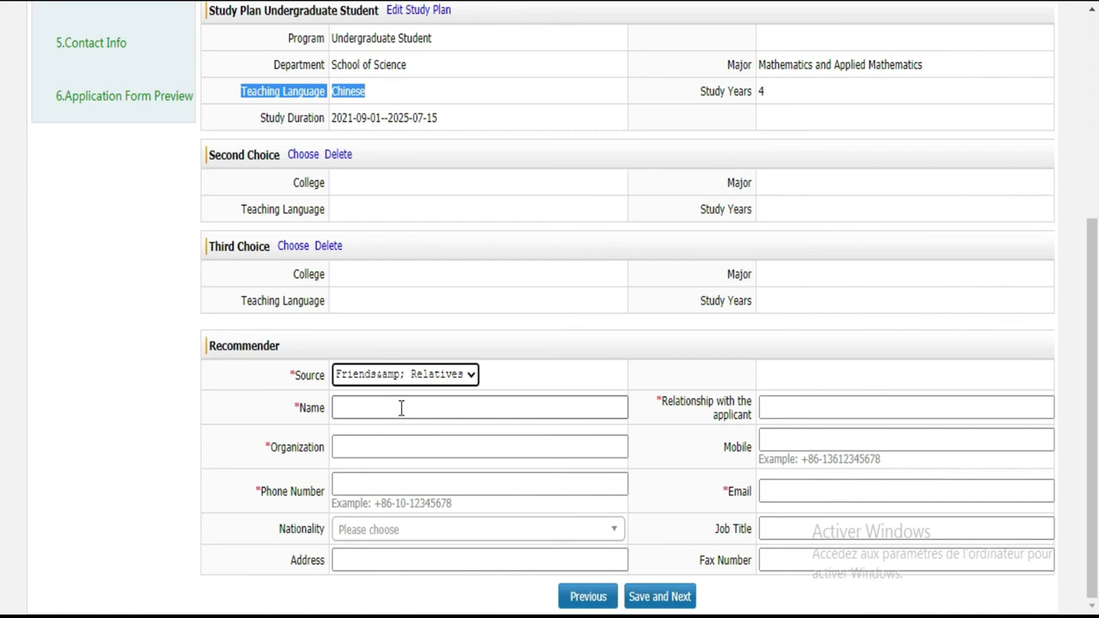
{"action": "left_click", "coordinate": [401, 408]}
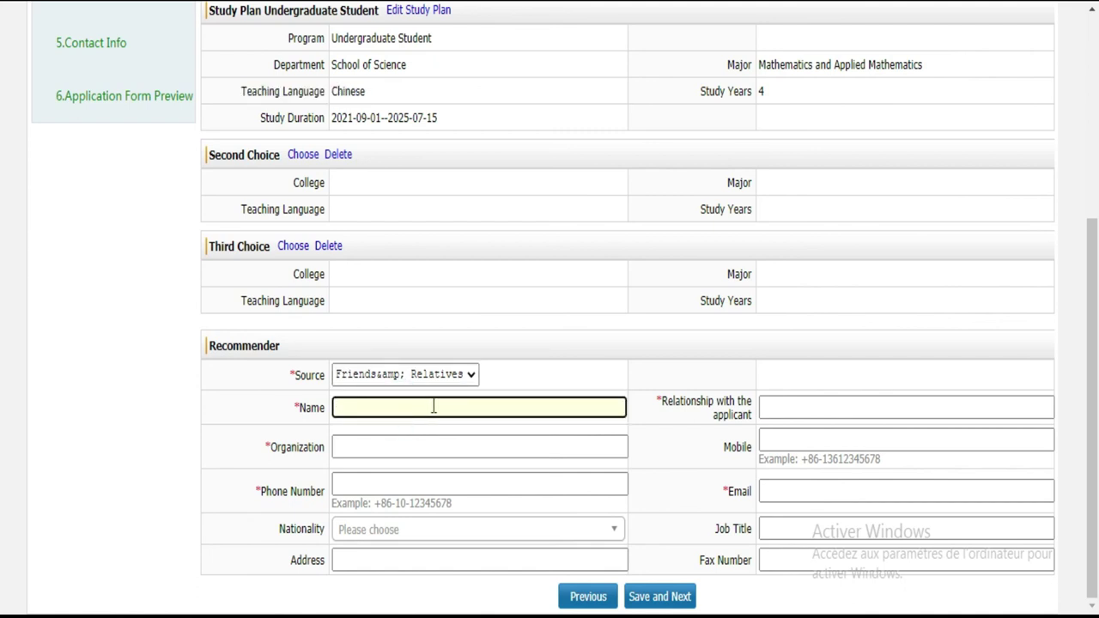
{"action": "left_click", "coordinate": [434, 407]}
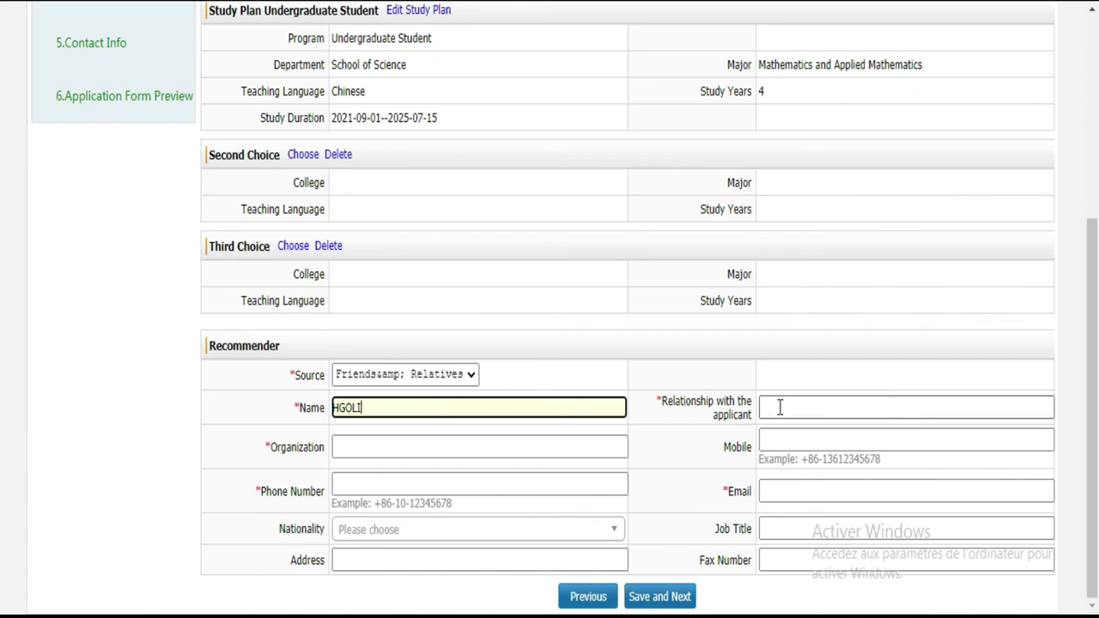
Step: Enter FRERE as the relationship with the applicant and type the recommender's mobile number
{"action": "left_click", "coordinate": [780, 407]}
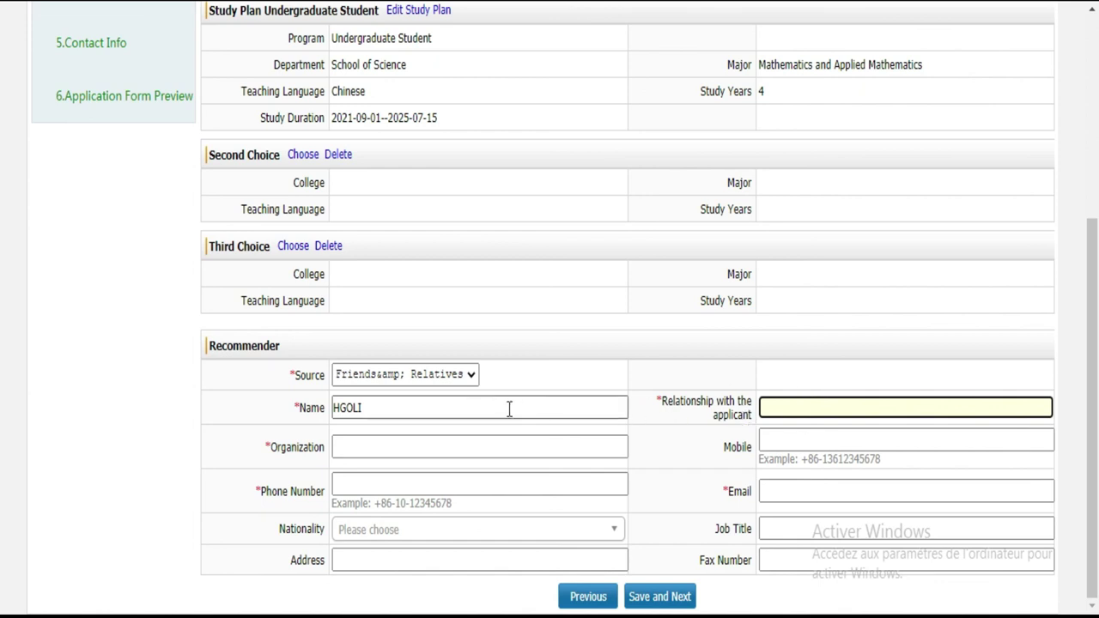
{"action": "left_click", "coordinate": [817, 407]}
{"action": "type", "text": "FRERE"}
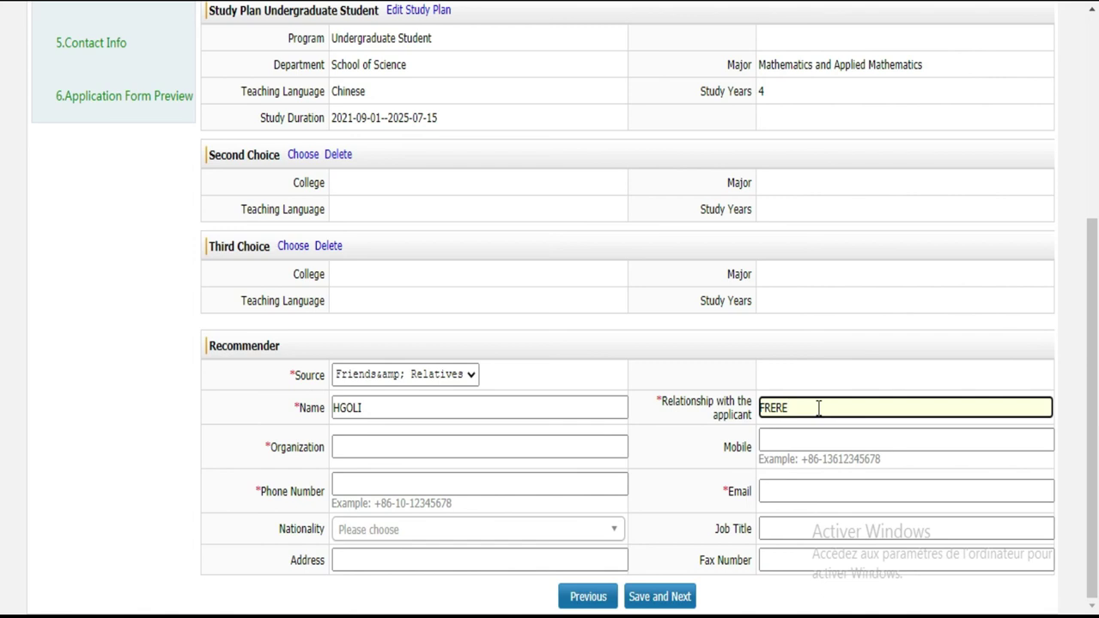
{"action": "left_click", "coordinate": [402, 447]}
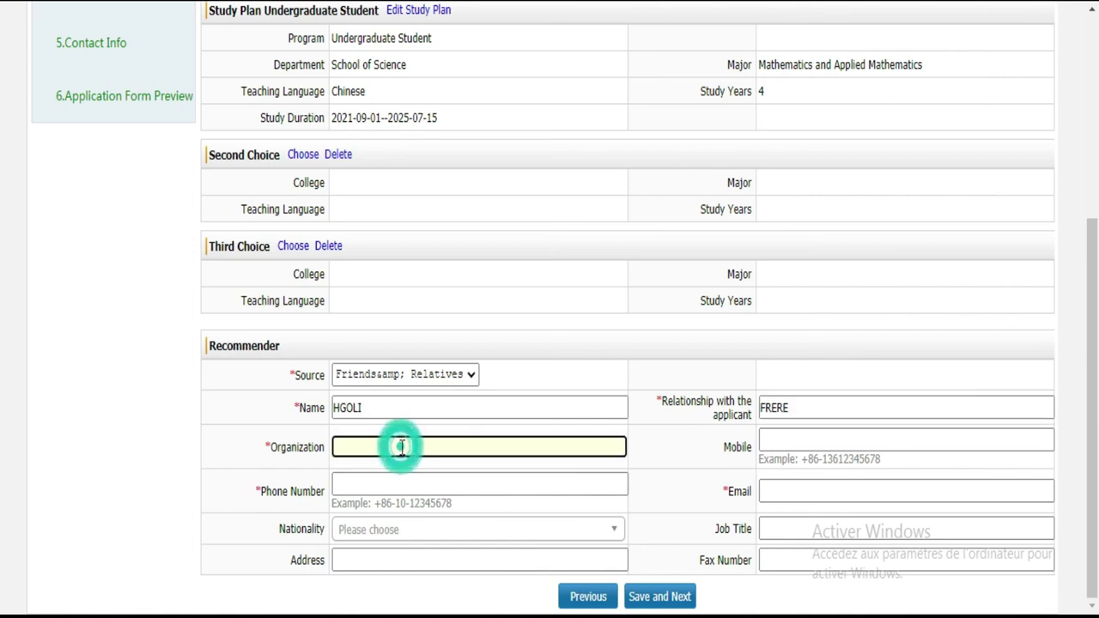
{"action": "left_click", "coordinate": [832, 444]}
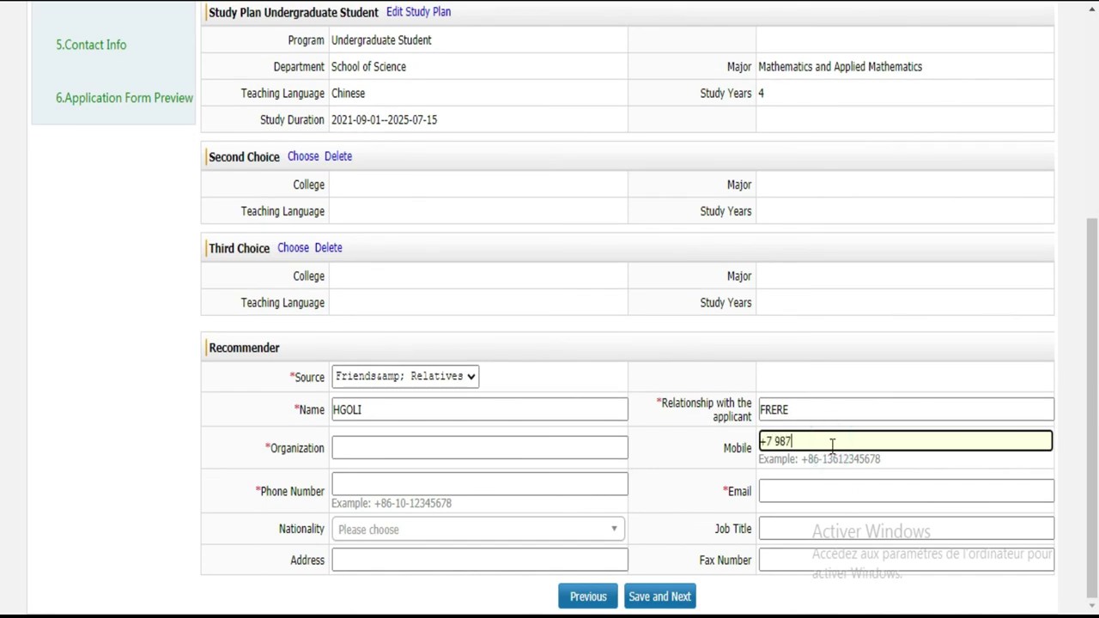
Step: Type the recommender's e-mail address into the Email field, correcting typos
{"action": "left_click", "coordinate": [837, 492]}
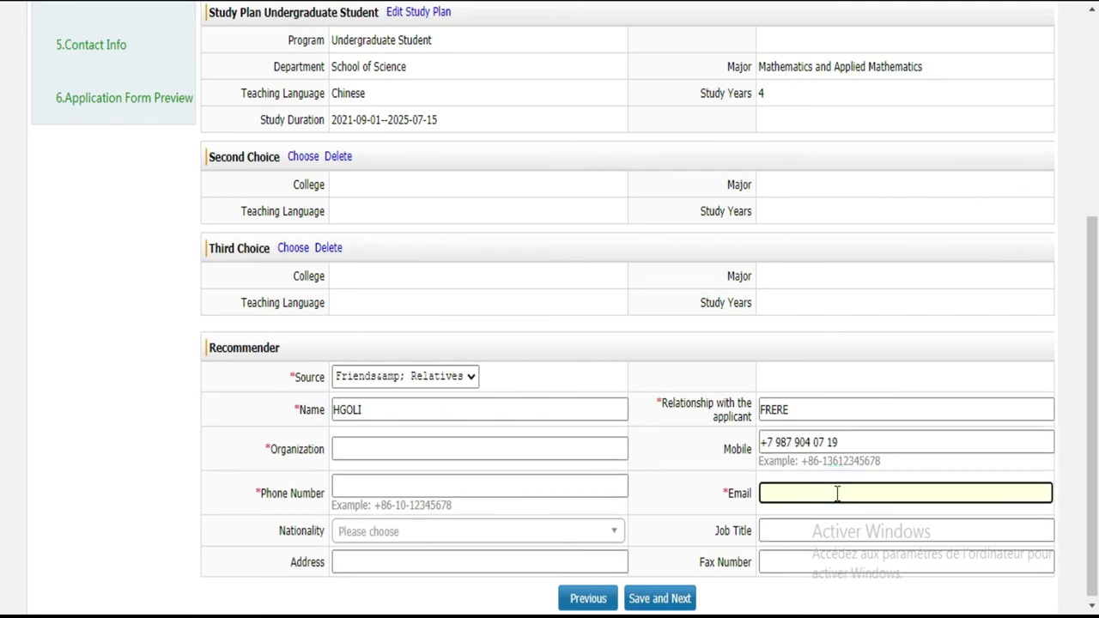
{"action": "scroll", "coordinate": [3, 343], "scroll_direction": "down", "scroll_amount": 1}
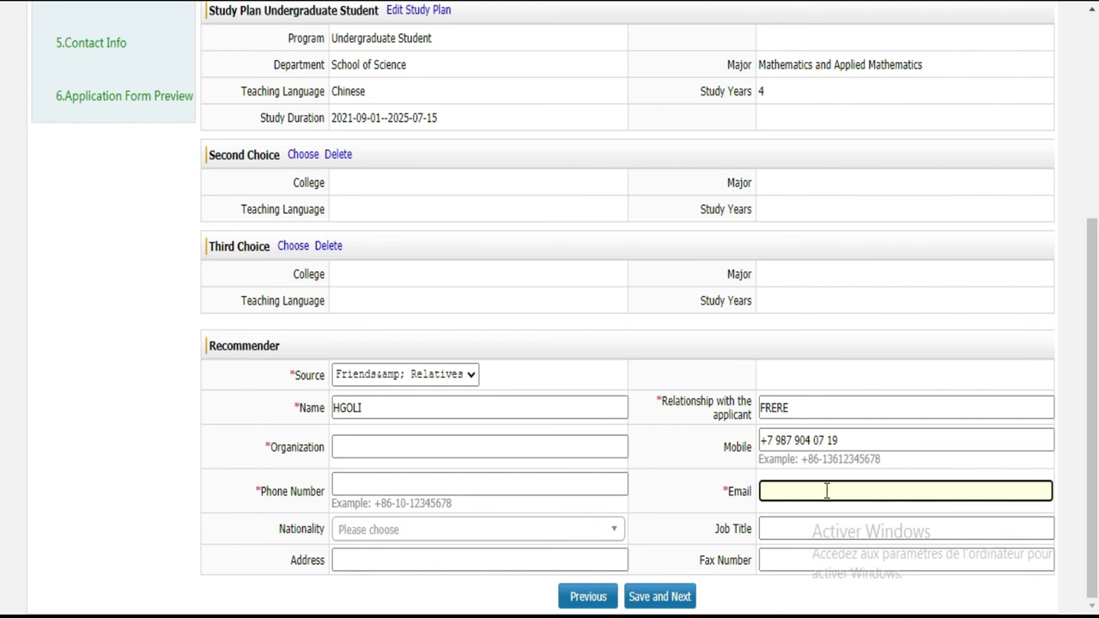
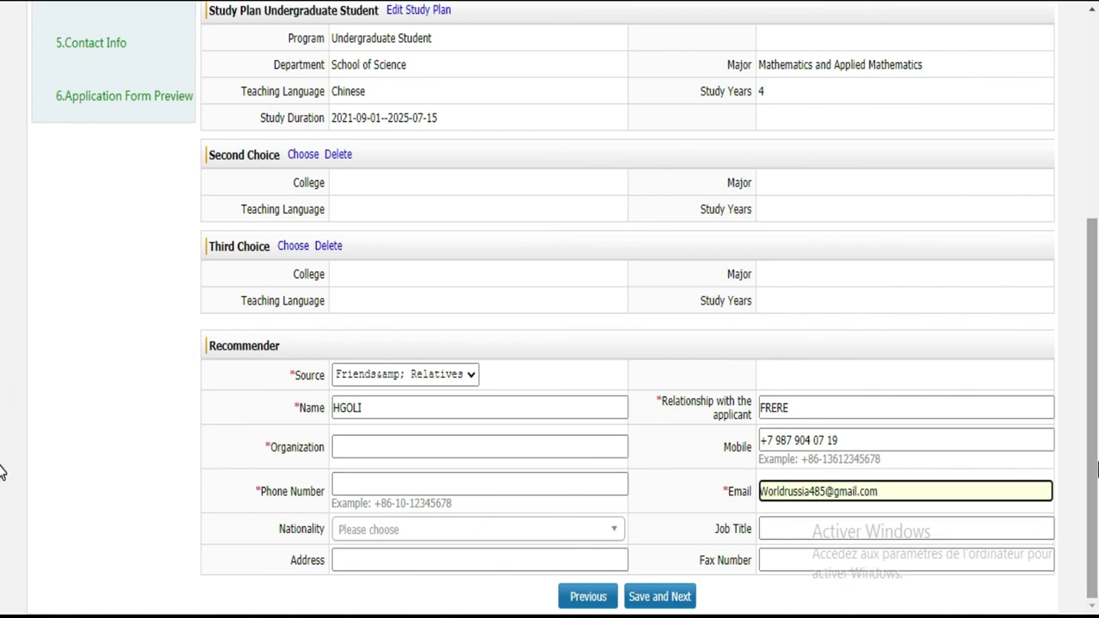
Step: Check Organization, Phone Number, Nationality and Address, leaving them empty, then scroll up
{"action": "left_click", "coordinate": [395, 439]}
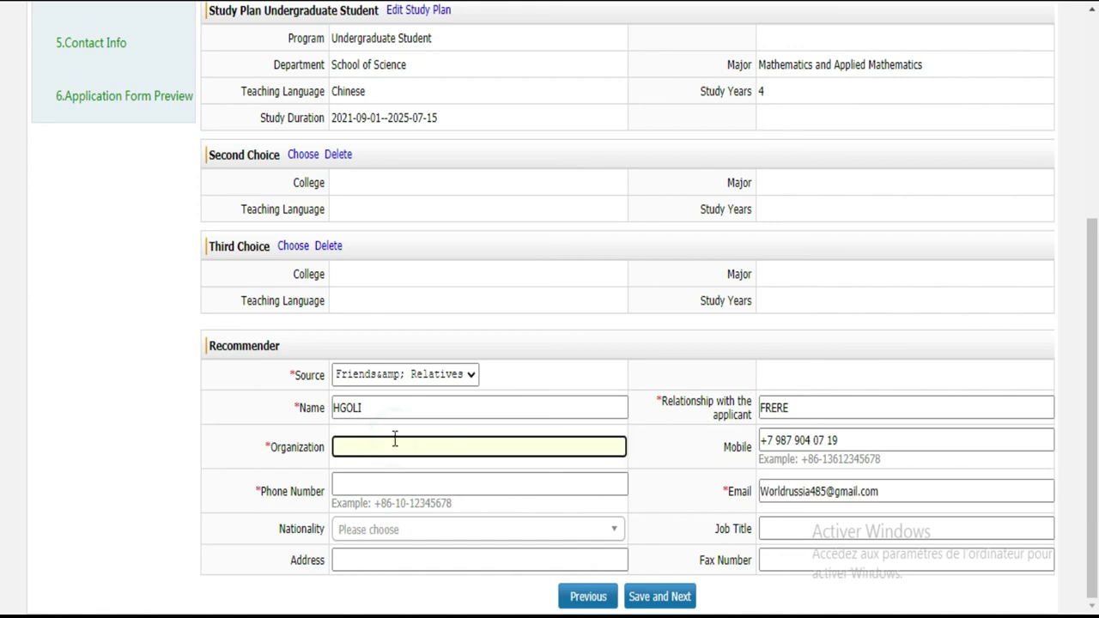
{"action": "left_click", "coordinate": [360, 481]}
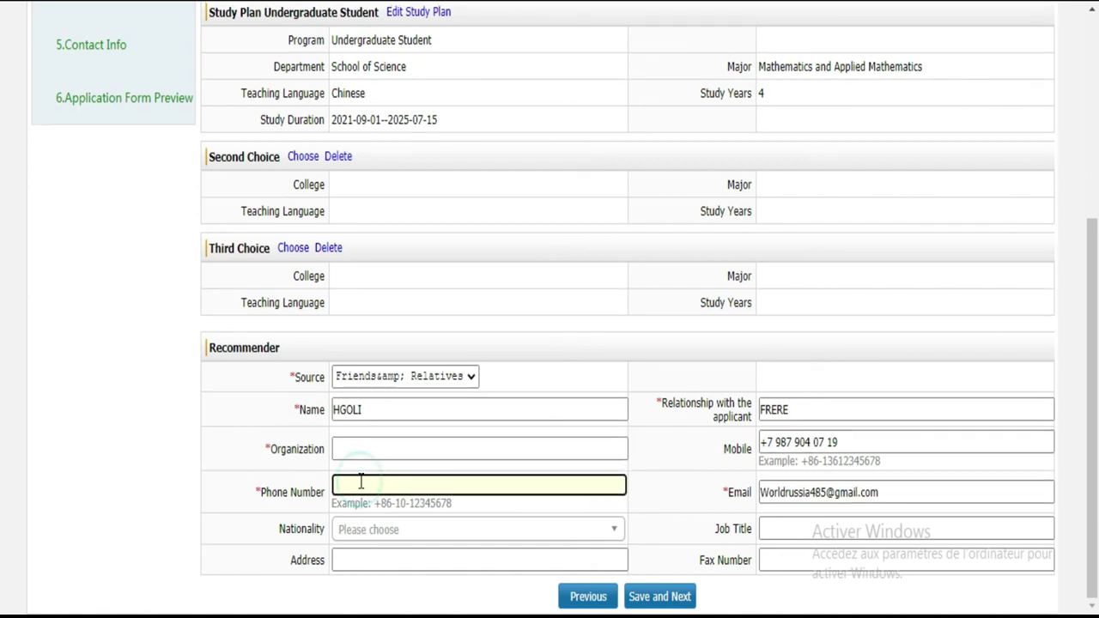
{"action": "left_click", "coordinate": [359, 530]}
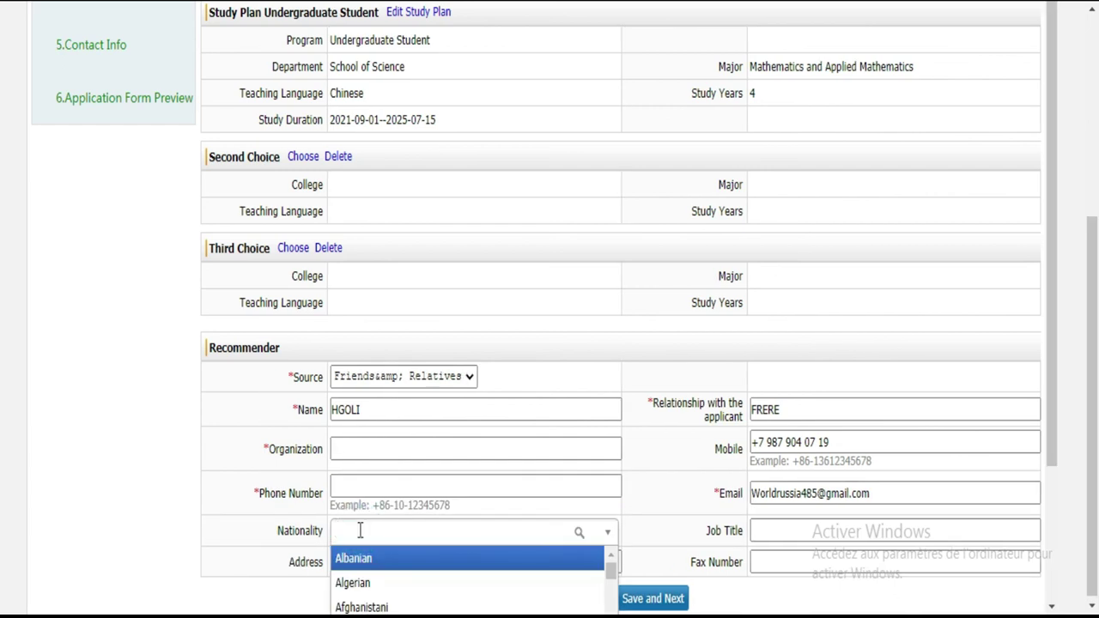
{"action": "left_click", "coordinate": [255, 575]}
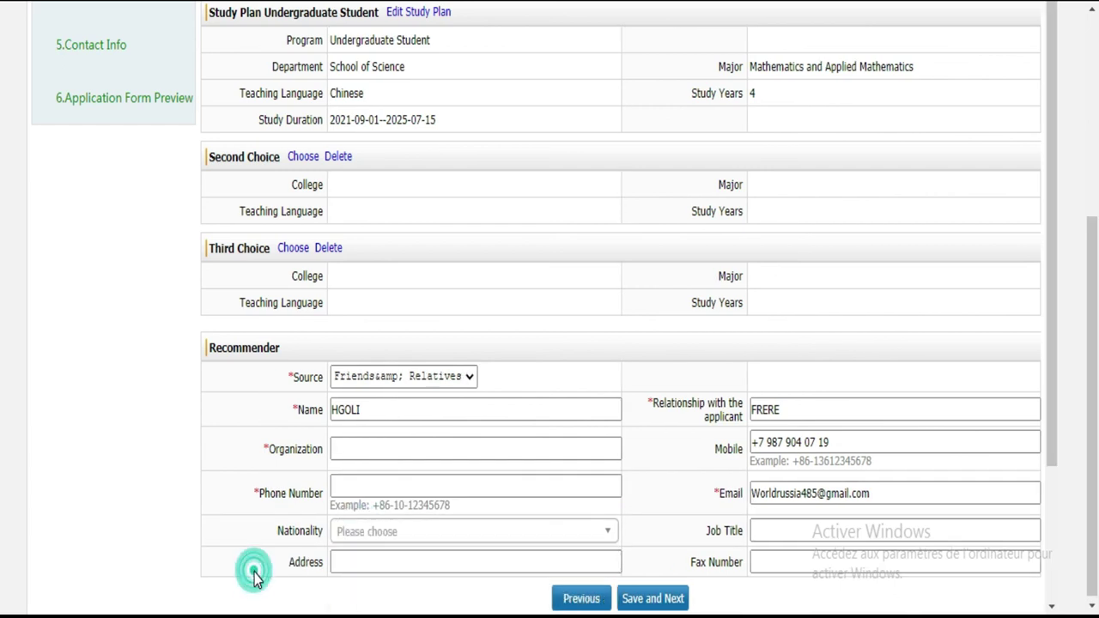
{"action": "left_click", "coordinate": [372, 561]}
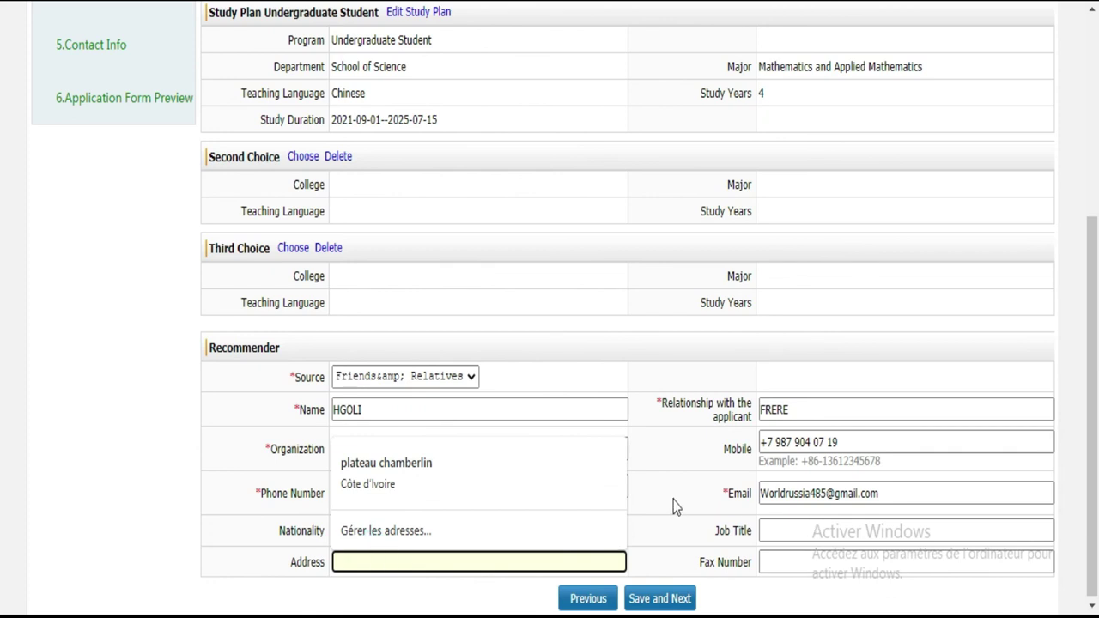
{"action": "left_click_drag", "start_coordinate": [1096, 258], "coordinate": [1094, 199]}
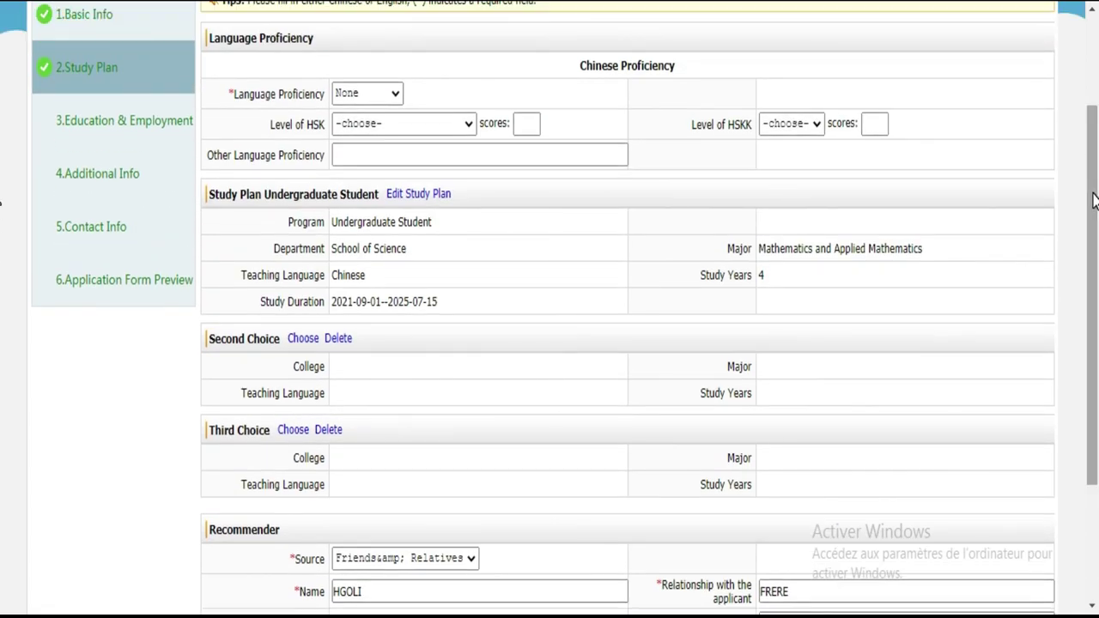